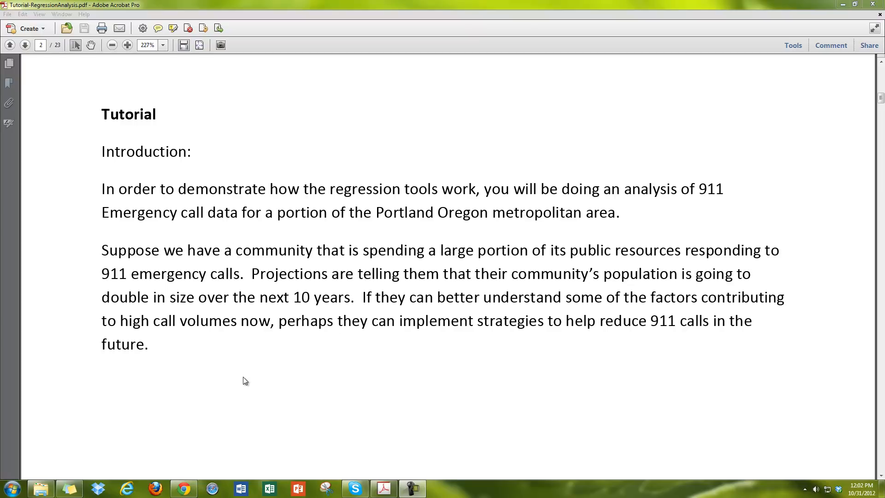
- Read the tutorial's introduction on the Portland 911 call analysis and the hot spot figure on page 3
{"action": "left_click", "coordinate": [322, 383]}
{"action": "scroll", "coordinate": [322, 383], "scroll_direction": "down", "scroll_amount": 2}
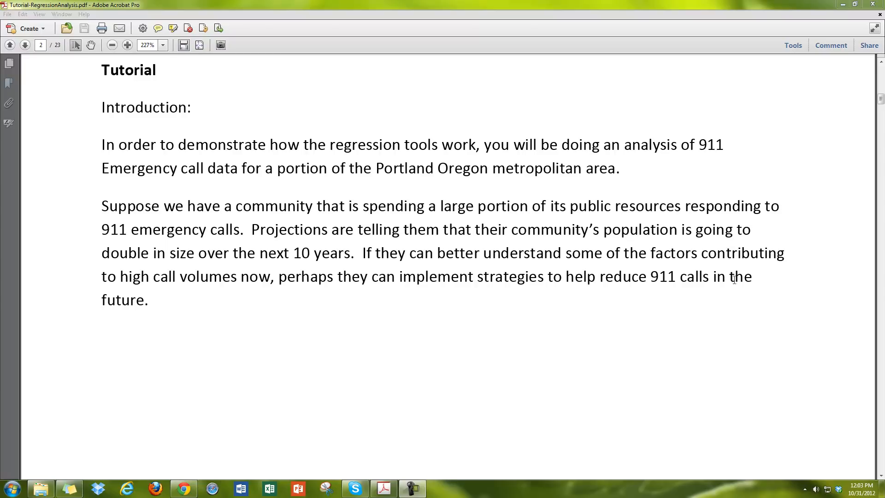
{"action": "scroll", "coordinate": [500, 237], "scroll_direction": "down", "scroll_amount": 10}
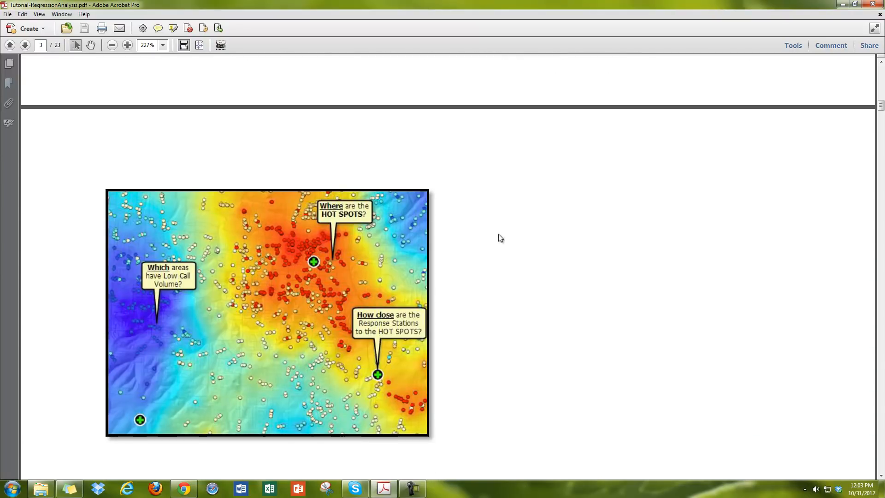
{"action": "scroll", "coordinate": [500, 238], "scroll_direction": "down", "scroll_amount": 4}
{"action": "scroll", "coordinate": [501, 238], "scroll_direction": "up", "scroll_amount": 1}
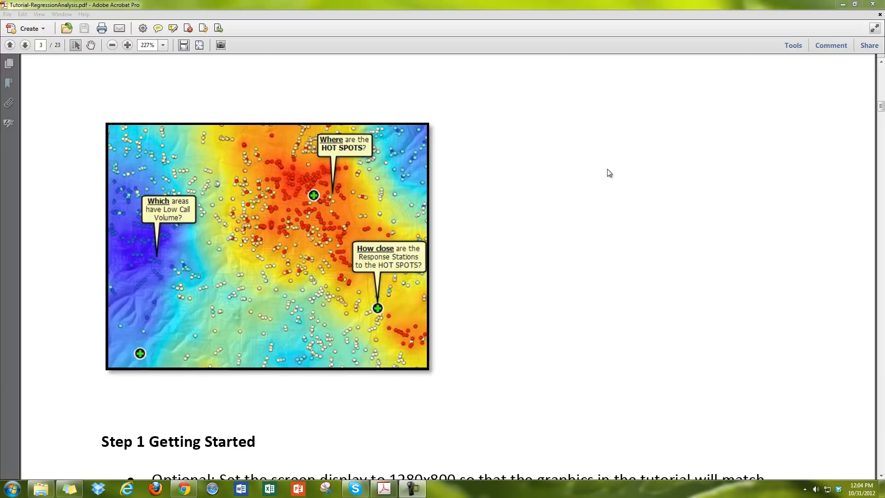
- Switch to Chrome to view the course Assignments page listing Lab10, and return to the tutorial PDF in Acrobat
{"action": "left_click", "coordinate": [842, 5]}
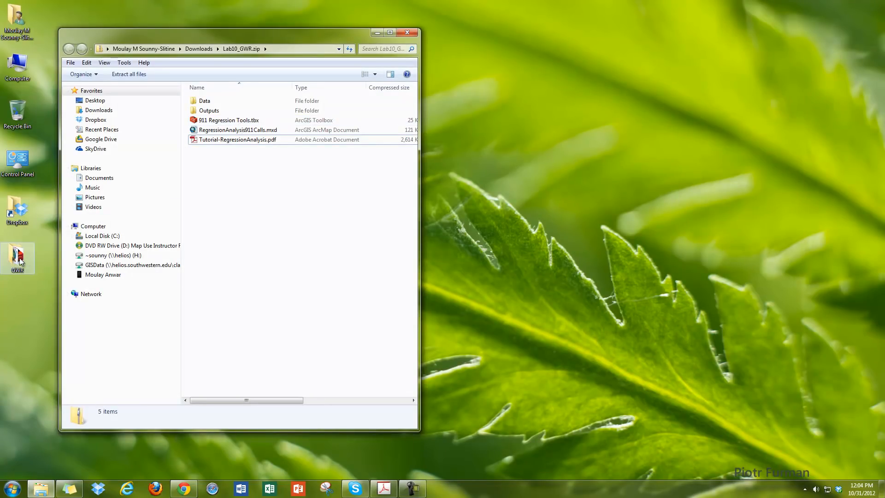
{"action": "left_click", "coordinate": [184, 488]}
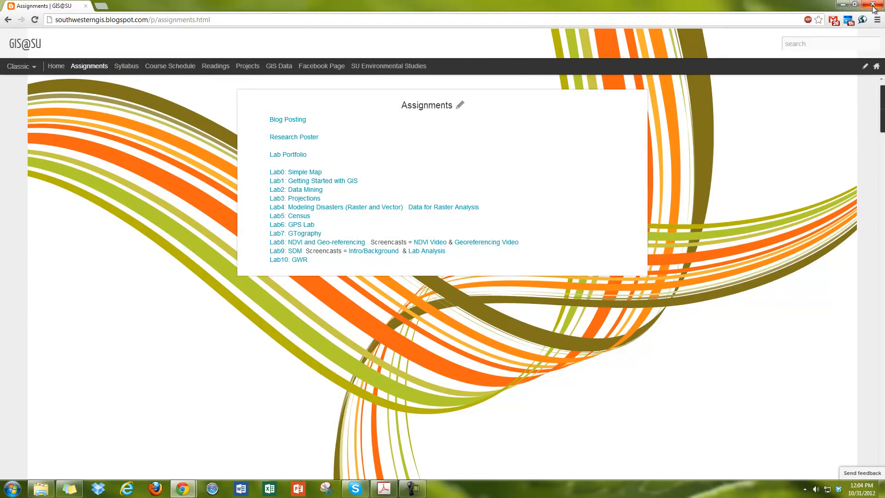
{"action": "left_click", "coordinate": [842, 4]}
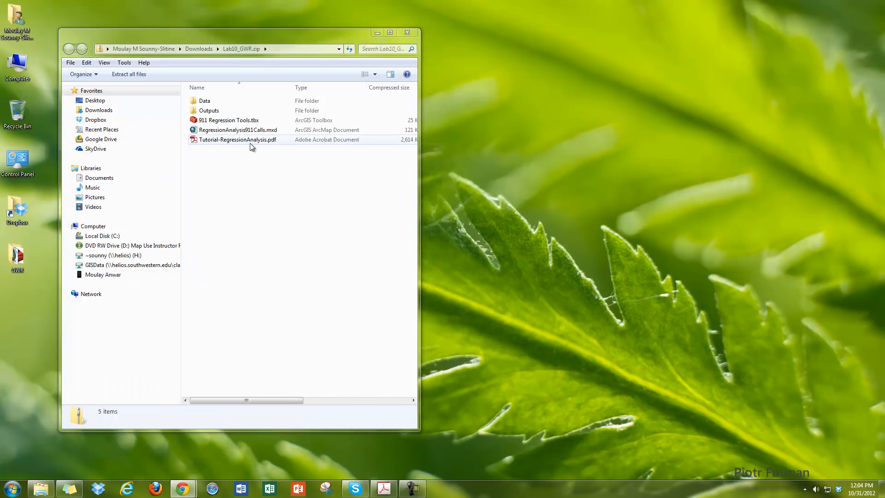
{"action": "left_click", "coordinate": [386, 490]}
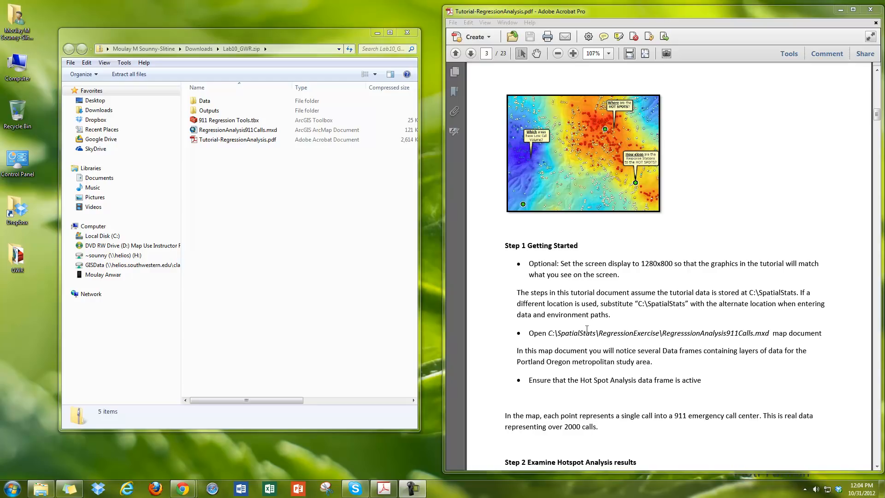
- Open the RegressionAnalysis911Calls.mxd map document in ArcMap and expand its Hot Spot Analysis data frame
{"action": "left_click_drag", "start_coordinate": [663, 333], "coordinate": [768, 338]}
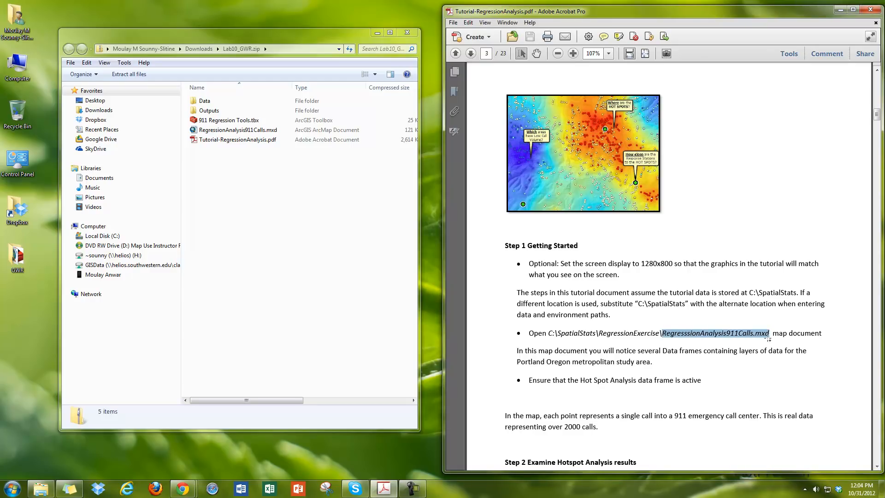
{"action": "left_click", "coordinate": [734, 338]}
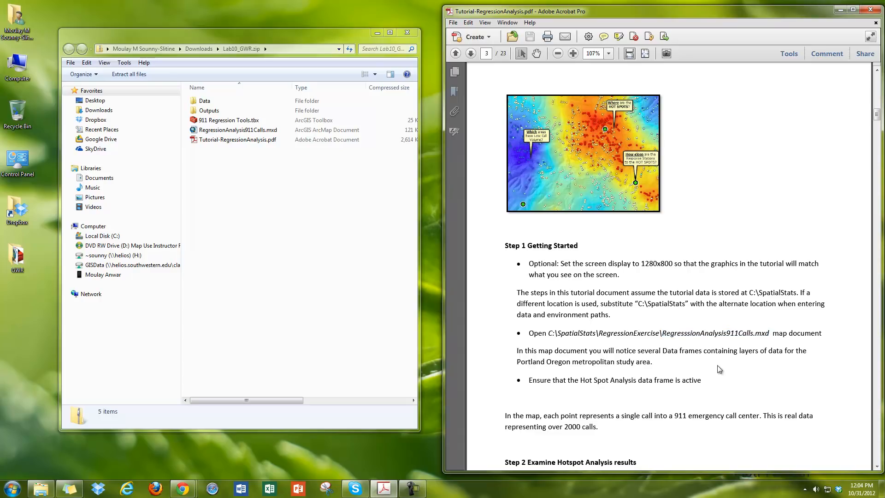
{"action": "double_click", "coordinate": [240, 132]}
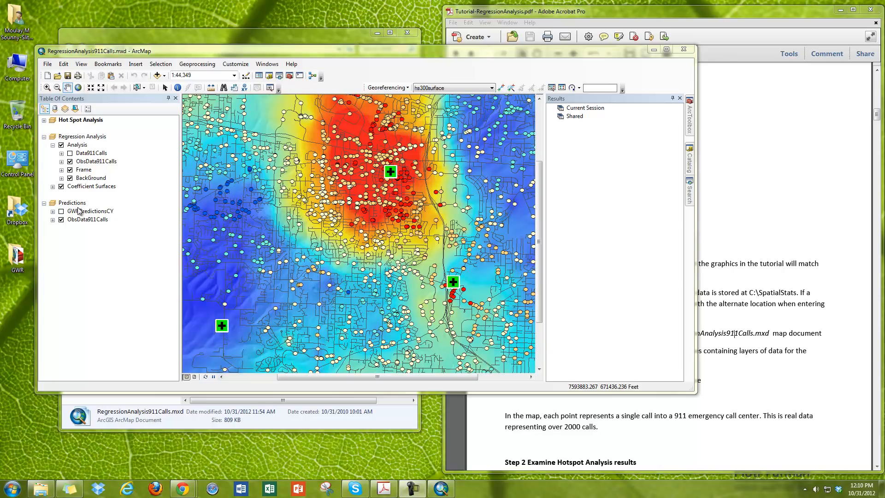
{"action": "left_click", "coordinate": [44, 120]}
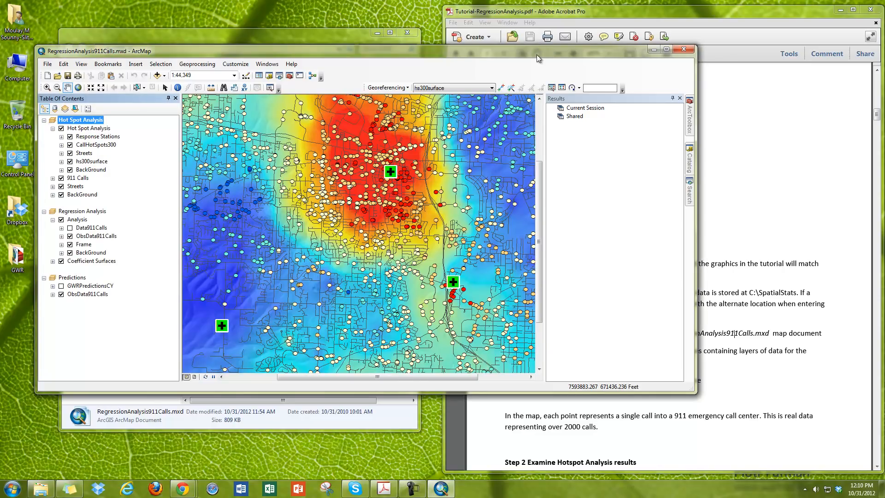
{"action": "left_click_drag", "start_coordinate": [536, 54], "coordinate": [549, 37]}
- Read the tutorial PDF's instructions for activating the Hot Spot Analysis data frame and examining the hotspot results
{"action": "left_click", "coordinate": [727, 10]}
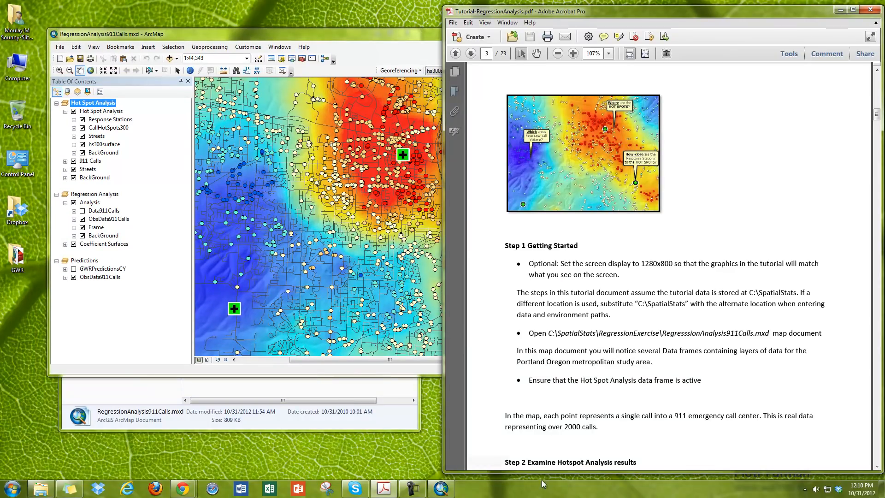
{"action": "left_click_drag", "start_coordinate": [530, 382], "coordinate": [707, 382]}
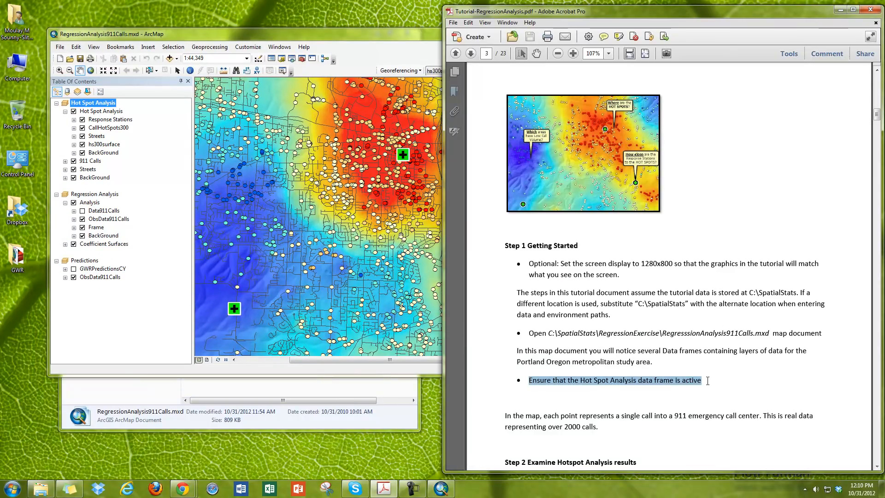
{"action": "left_click", "coordinate": [710, 385]}
{"action": "scroll", "coordinate": [710, 385], "scroll_direction": "down", "scroll_amount": 5}
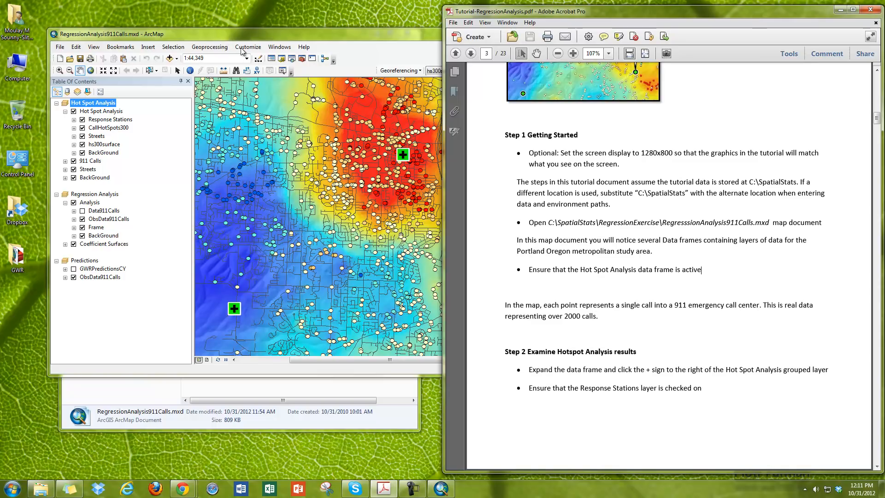
- Return to ArcMap and expand the CallHotSpots300 layer to show its GiZScore legend classes
{"action": "left_click", "coordinate": [380, 39]}
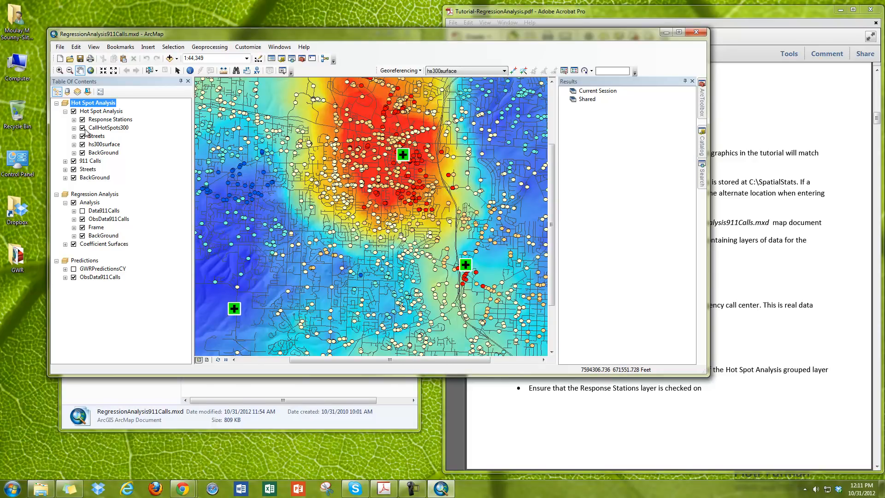
{"action": "left_click", "coordinate": [74, 128]}
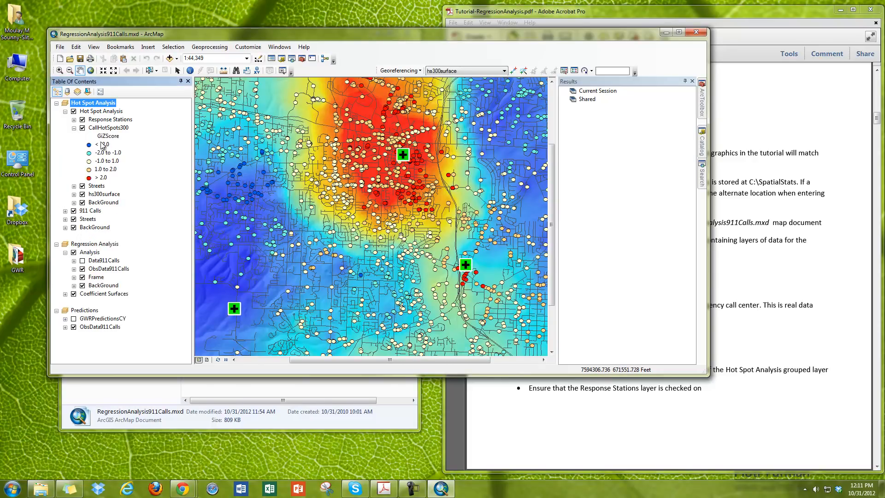
{"action": "left_click", "coordinate": [63, 131]}
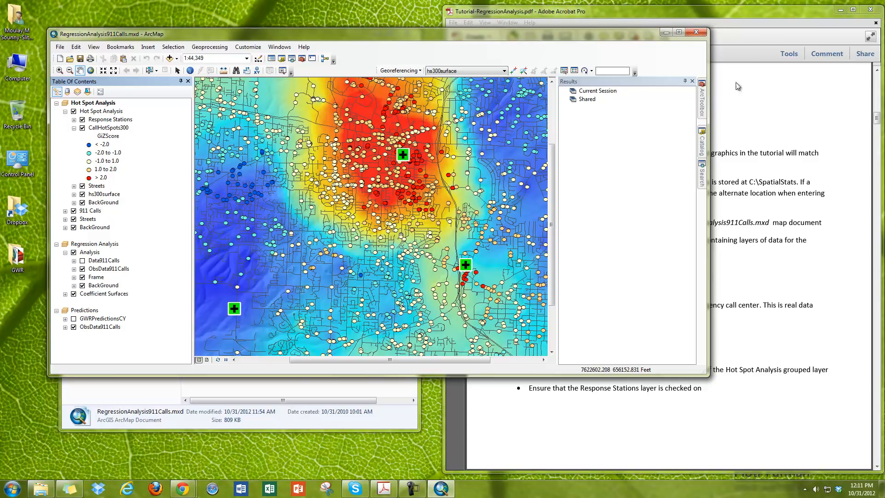
- Move the tutorial PDF off this screen and maximize ArcMap with the Results window set to auto-hide
{"action": "left_click", "coordinate": [765, 18]}
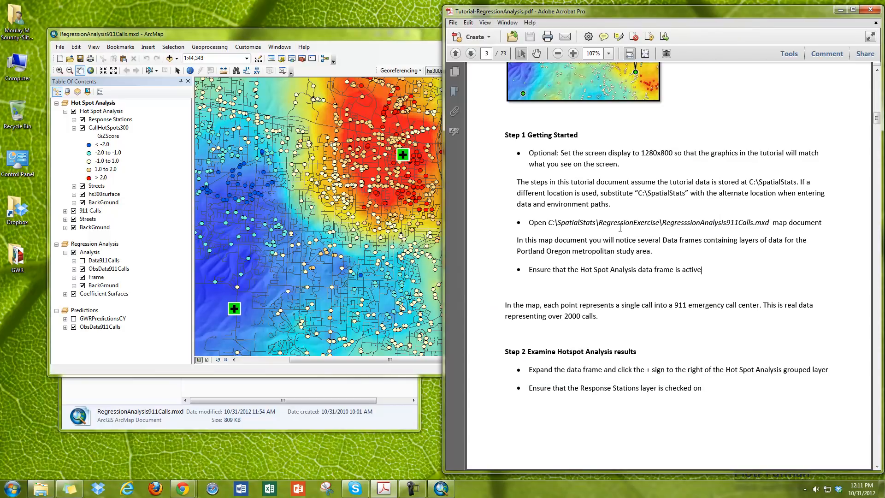
{"action": "left_click_drag", "start_coordinate": [638, 12], "coordinate": [884, 11]}
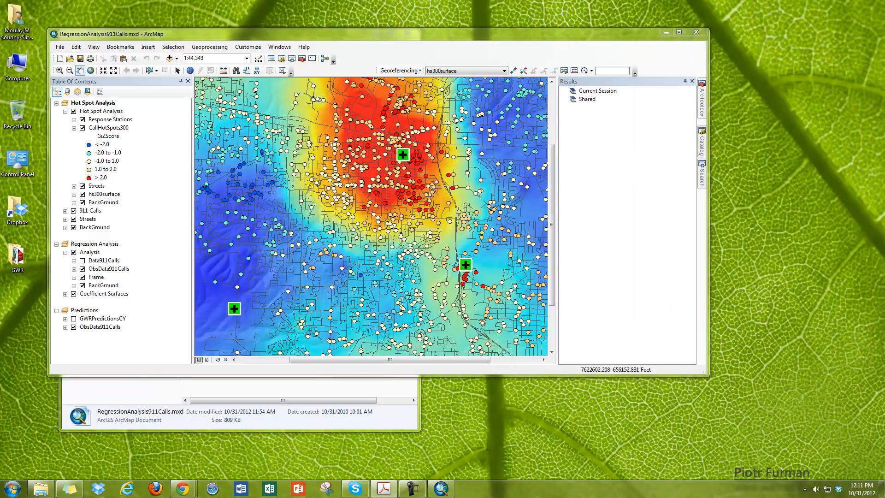
{"action": "left_click", "coordinate": [681, 33]}
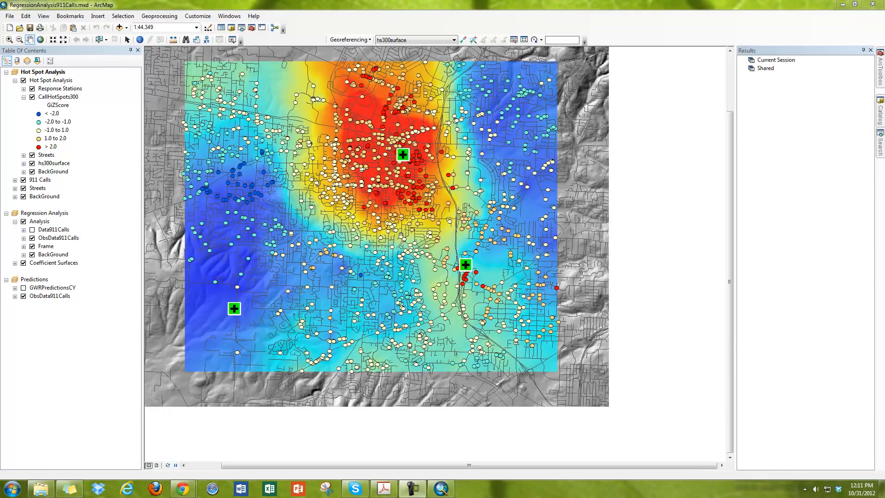
{"action": "left_click", "coordinate": [862, 51]}
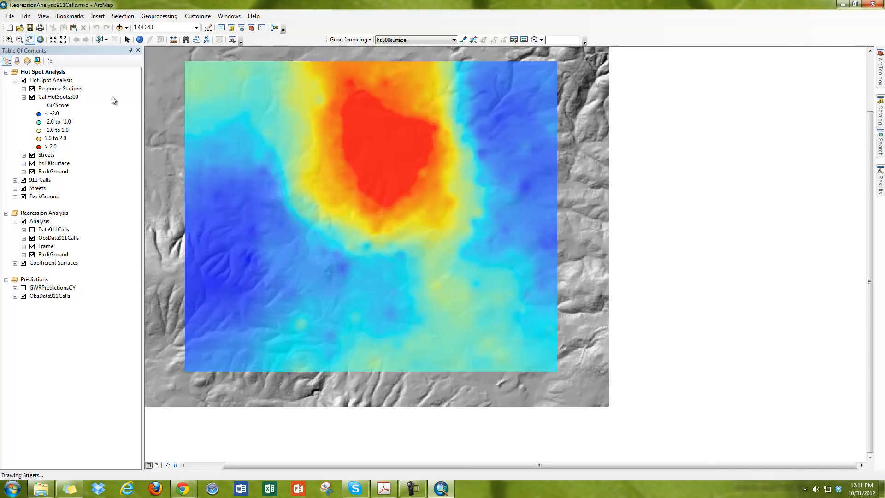
- Zoom the map to the CallHotSpots300 layer and expand the Response Stations layer's symbol
{"action": "right_click", "coordinate": [57, 97]}
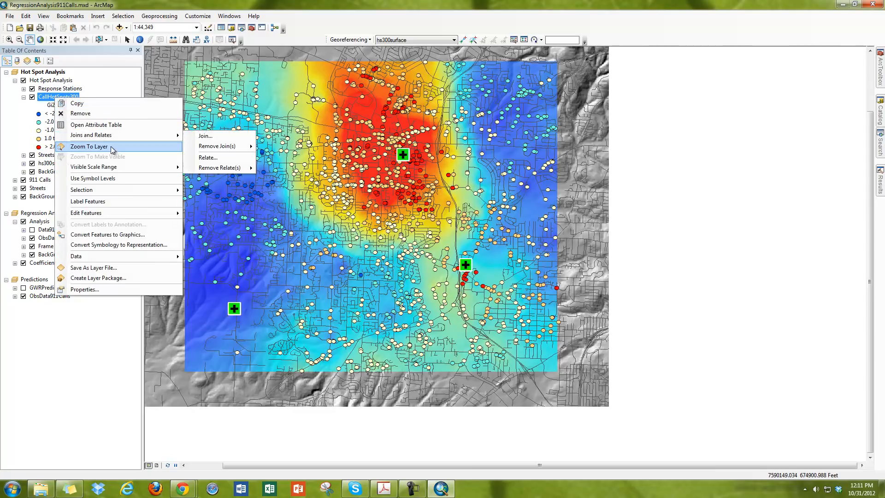
{"action": "left_click", "coordinate": [112, 146]}
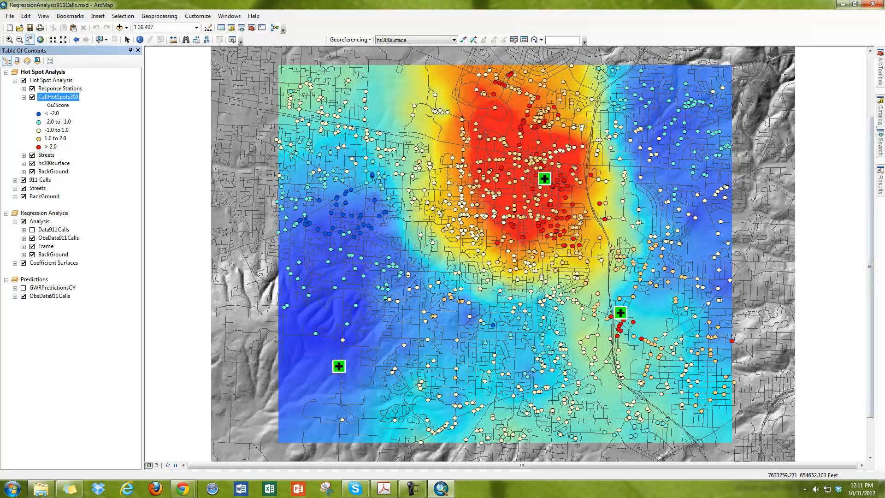
{"action": "left_click", "coordinate": [23, 89]}
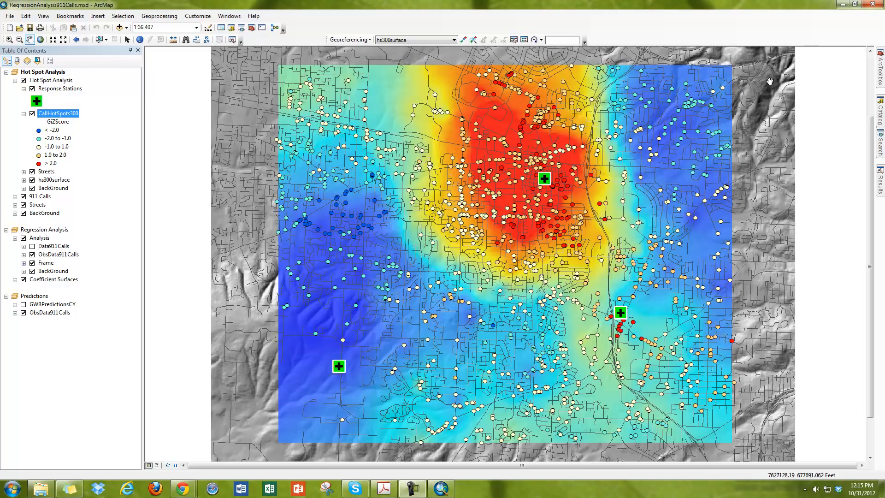
- Pin ArcToolbox open and expand the Measuring Geographic Distributions toolset
{"action": "mouse_move", "coordinate": [881, 78]}
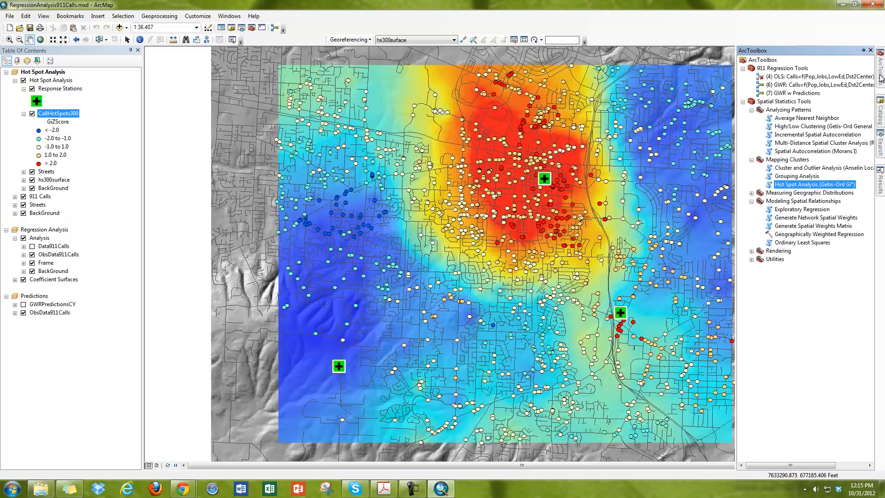
{"action": "left_click", "coordinate": [863, 50]}
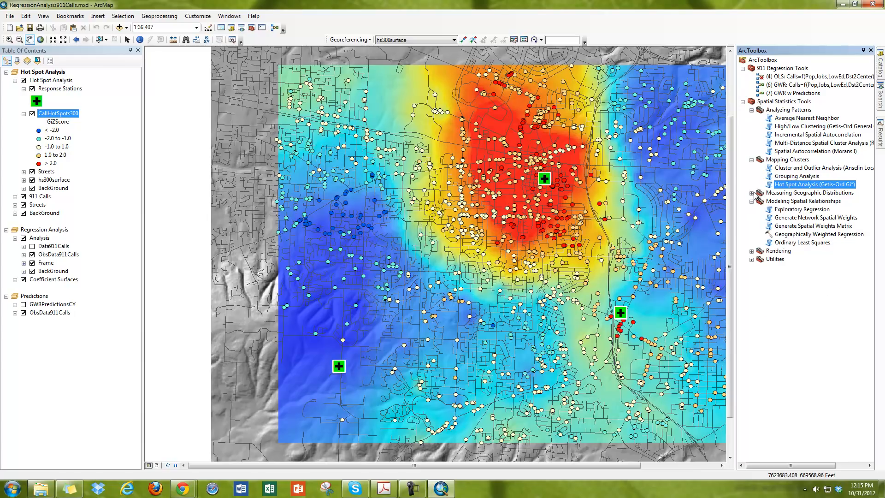
{"action": "left_click", "coordinate": [752, 193]}
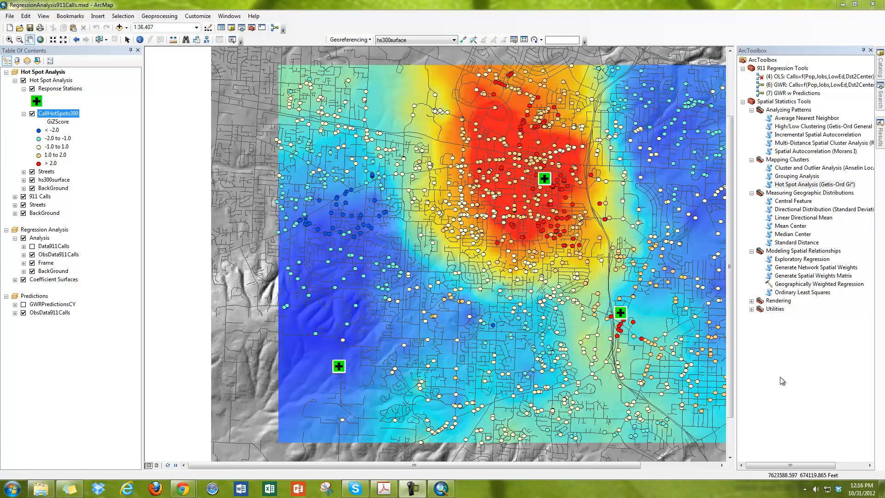
- Open the geoprocessing Environment Settings and expand the Workspace section
{"action": "right_click", "coordinate": [776, 341]}
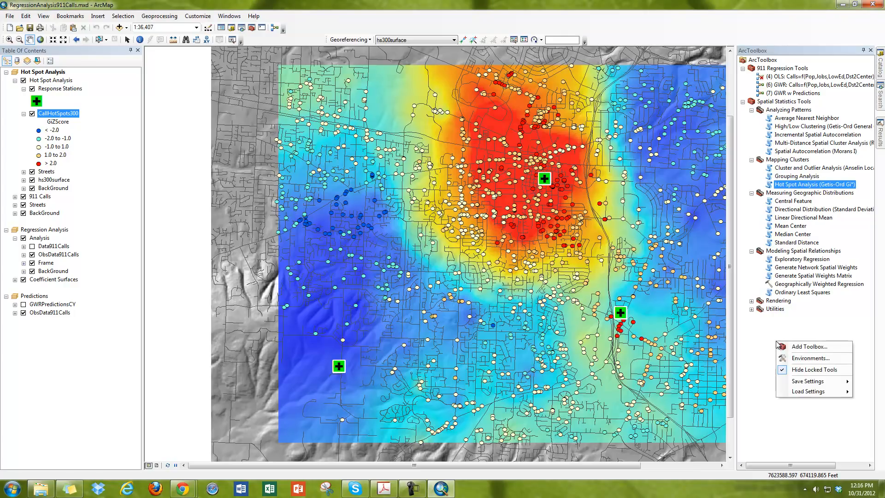
{"action": "left_click", "coordinate": [807, 359]}
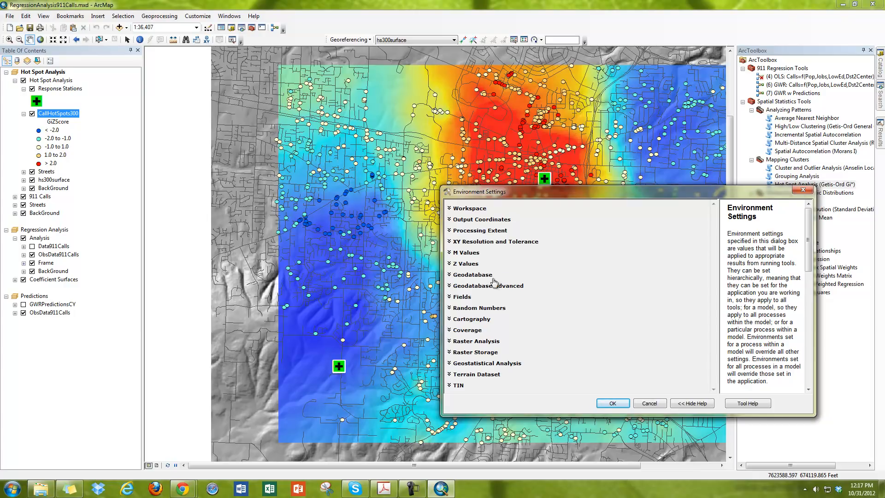
{"action": "left_click", "coordinate": [478, 212]}
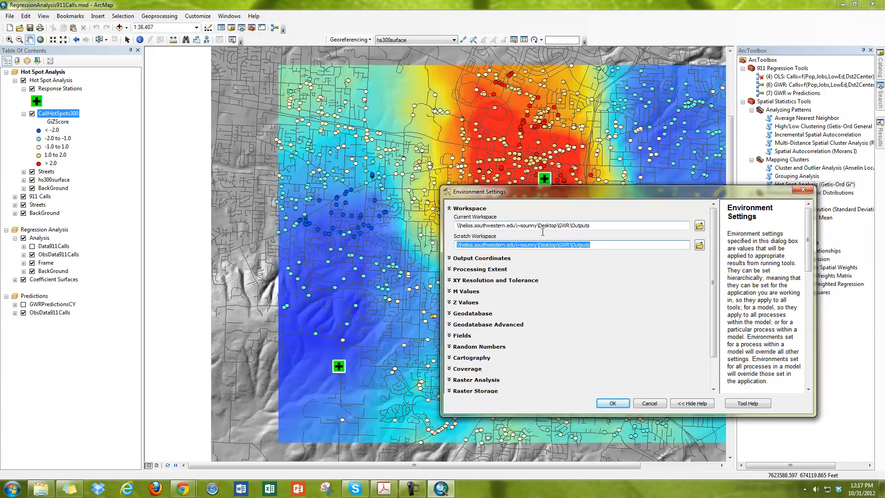
{"action": "left_click", "coordinate": [700, 225]}
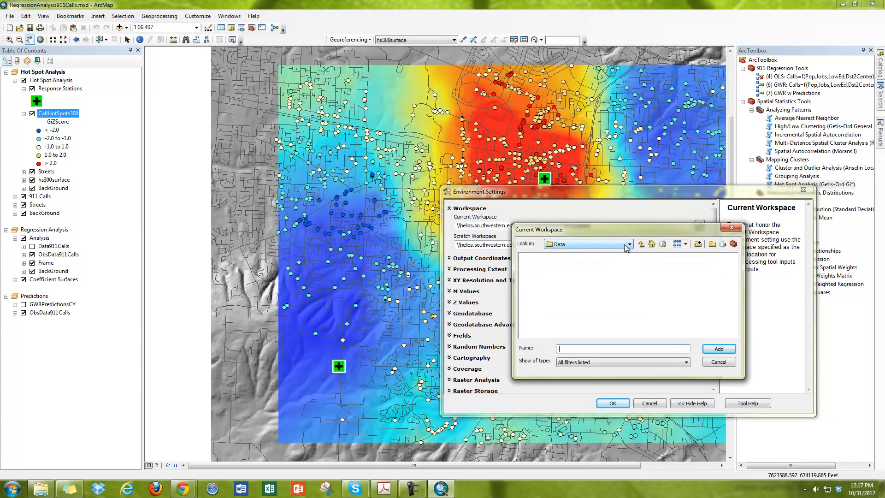
{"action": "left_click_drag", "start_coordinate": [653, 226], "coordinate": [639, 251]}
{"action": "left_click", "coordinate": [608, 269]}
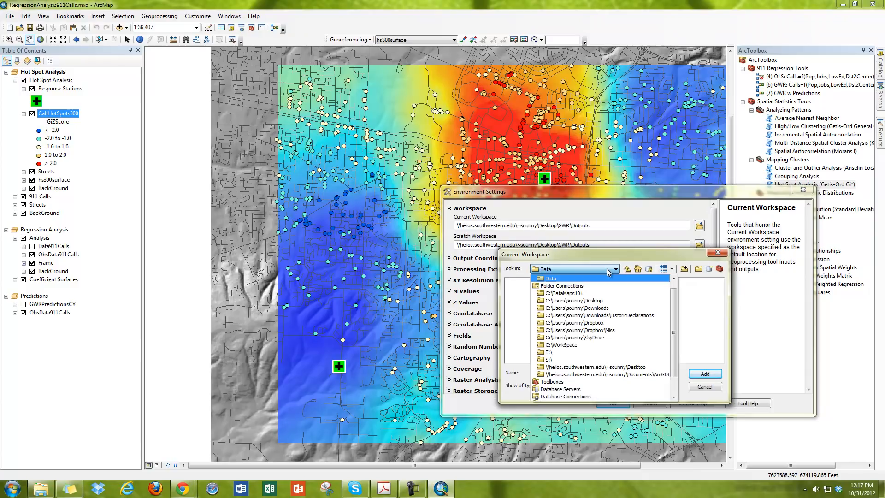
{"action": "scroll", "coordinate": [620, 283], "scroll_direction": "up", "scroll_amount": 1}
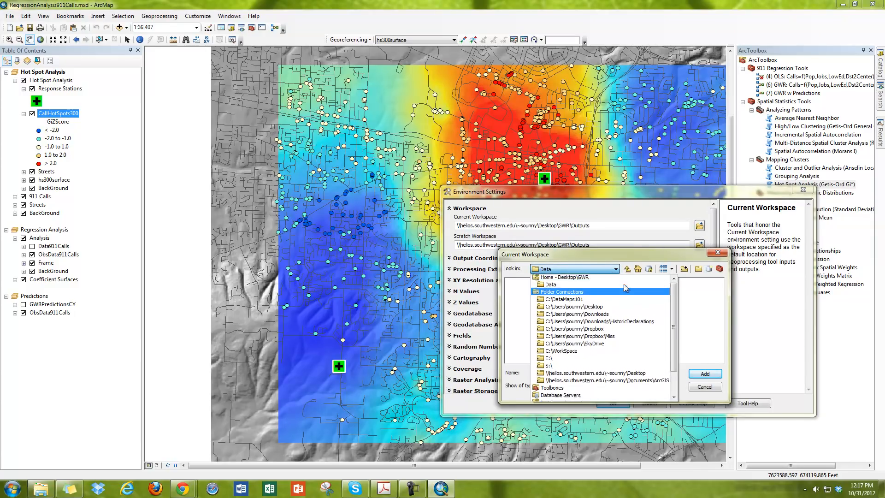
{"action": "left_click", "coordinate": [576, 282]}
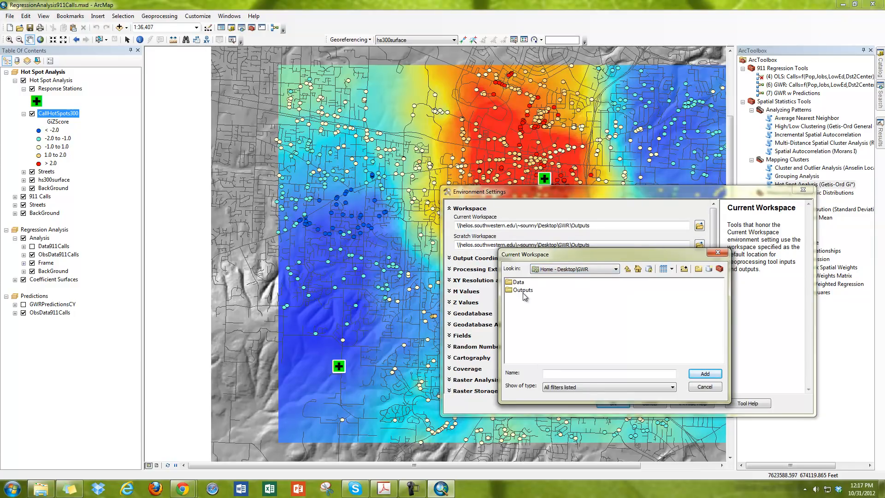
{"action": "left_click", "coordinate": [523, 290]}
{"action": "left_click", "coordinate": [705, 388]}
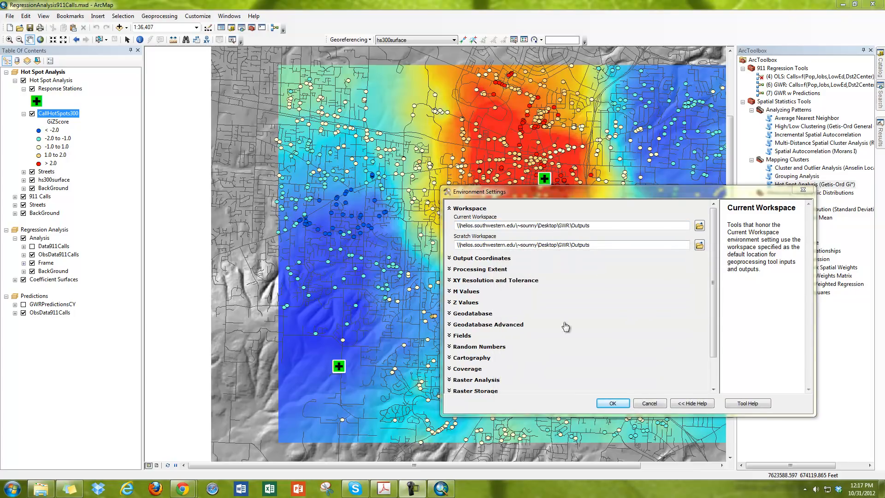
- Expand the Output Coordinates environment settings and review the specified output coordinate system
{"action": "left_click", "coordinate": [470, 259]}
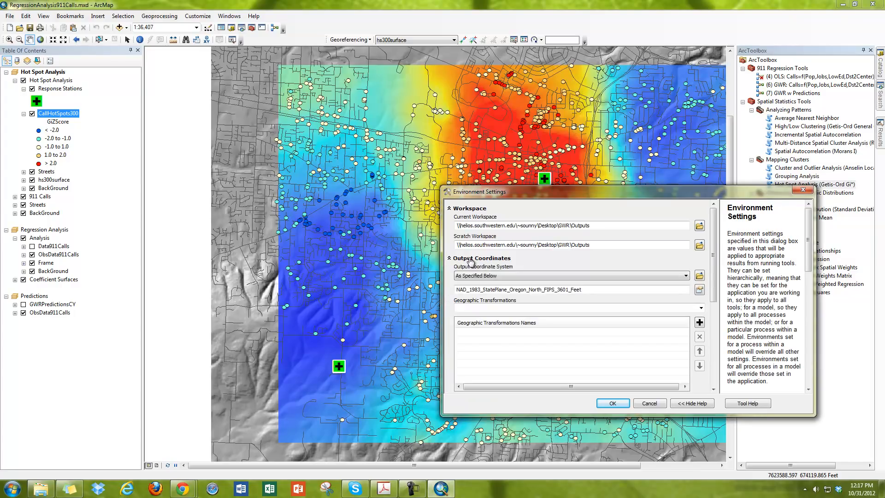
{"action": "left_click", "coordinate": [514, 288]}
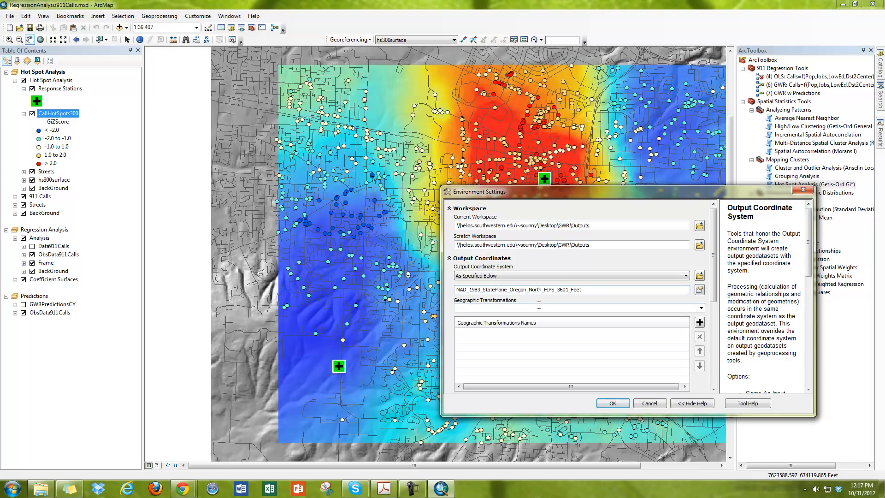
{"action": "scroll", "coordinate": [575, 289], "scroll_direction": "down", "scroll_amount": 1}
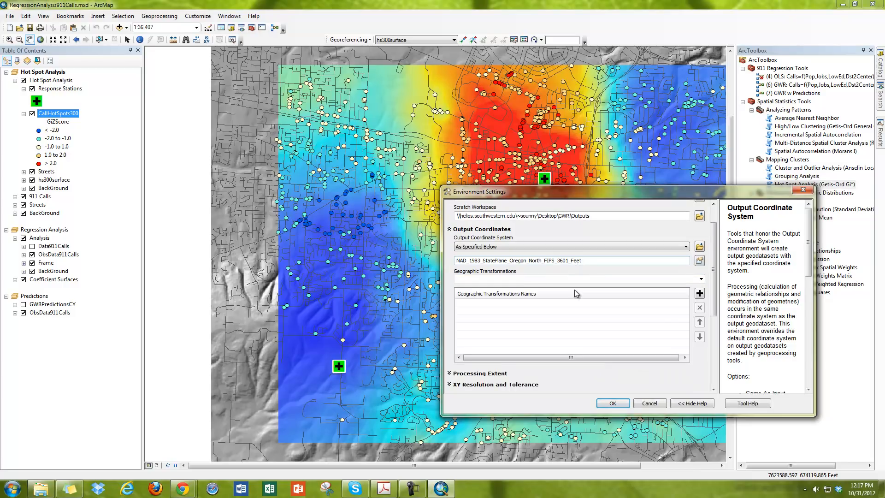
{"action": "scroll", "coordinate": [573, 289], "scroll_direction": "down", "scroll_amount": 3}
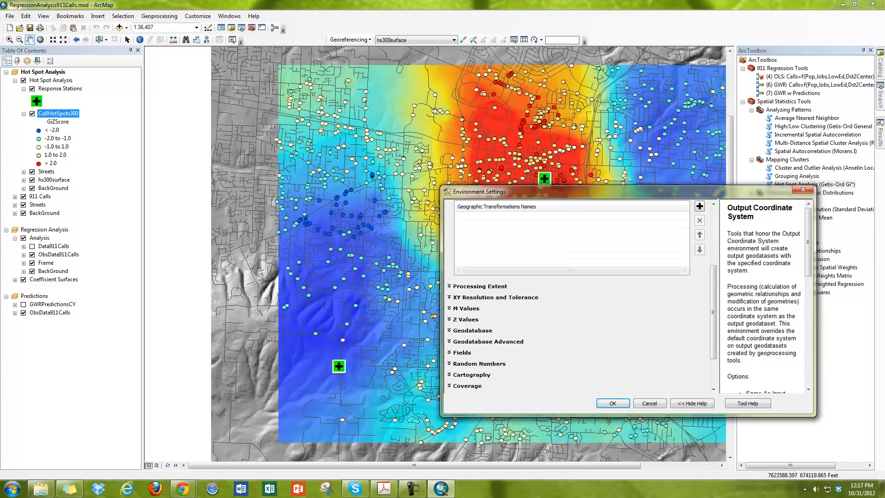
- Set the processing extent to Same as layer 911 Calls and accept the environment settings
{"action": "left_click", "coordinate": [803, 190]}
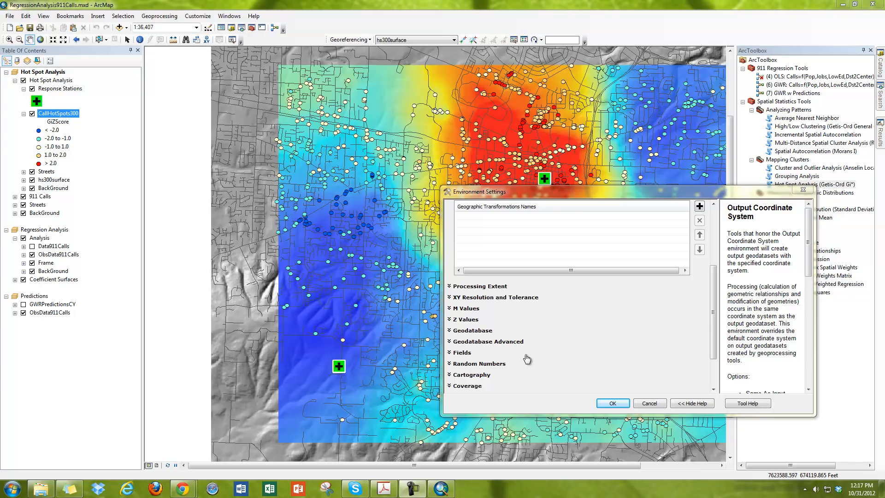
{"action": "left_click", "coordinate": [450, 287]}
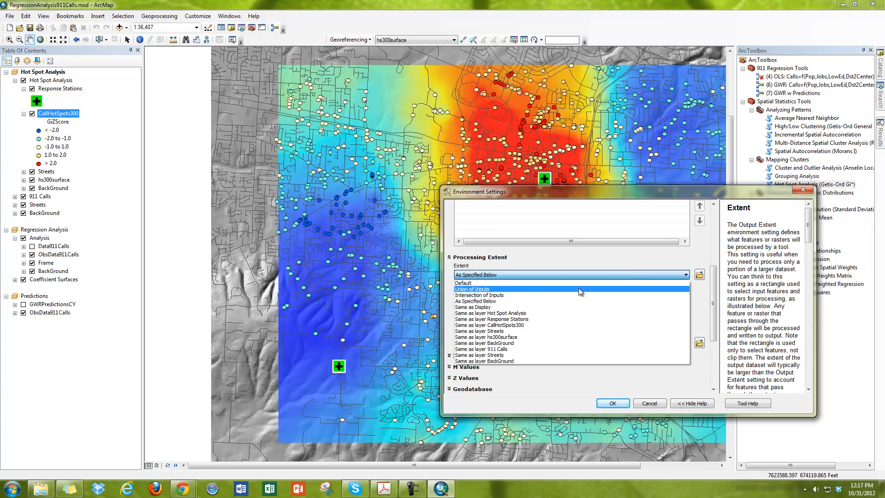
{"action": "left_click", "coordinate": [537, 348]}
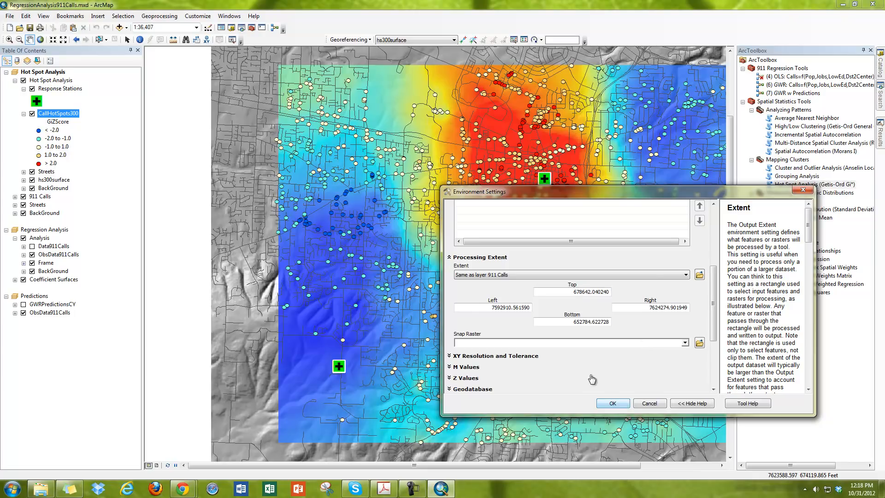
{"action": "left_click", "coordinate": [613, 404]}
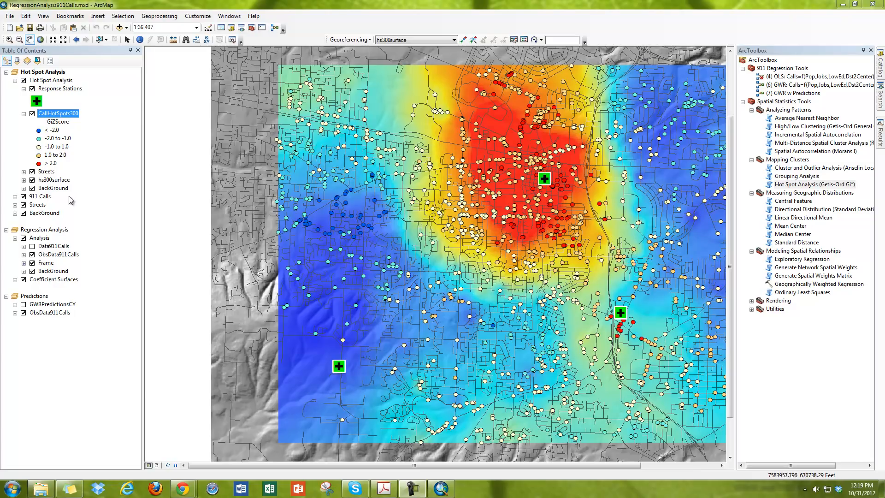
- Activate the Regression Analysis data frame and turn on its Data911Calls layer
{"action": "left_click", "coordinate": [55, 255]}
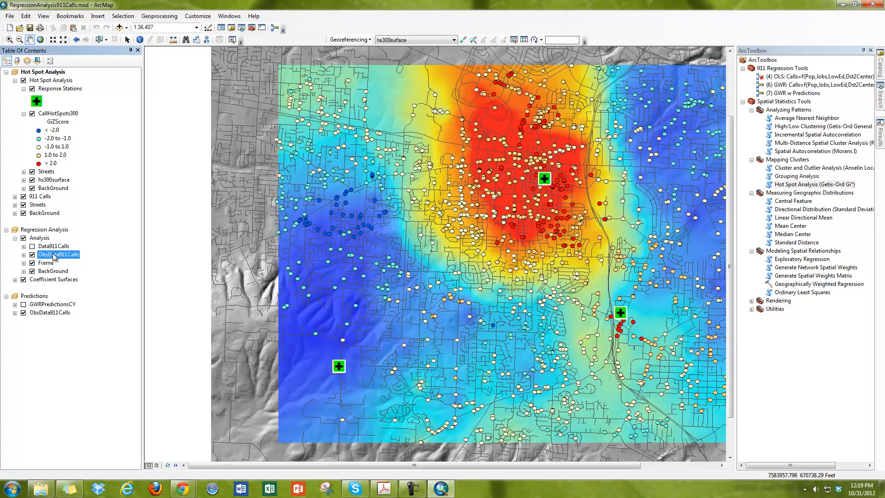
{"action": "right_click", "coordinate": [42, 229]}
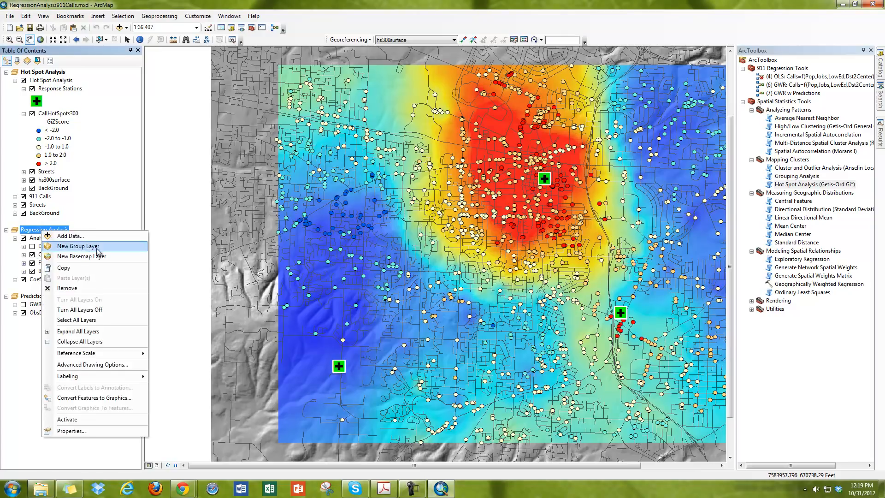
{"action": "left_click", "coordinate": [105, 421]}
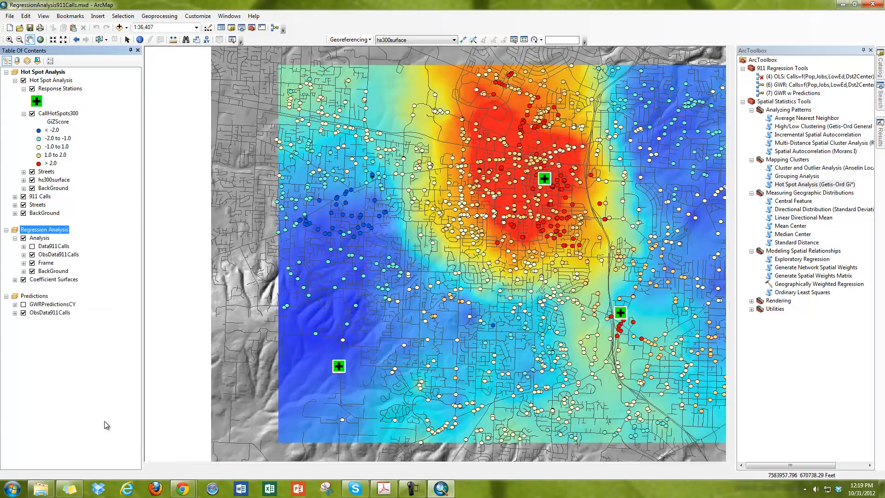
{"action": "left_click", "coordinate": [31, 247]}
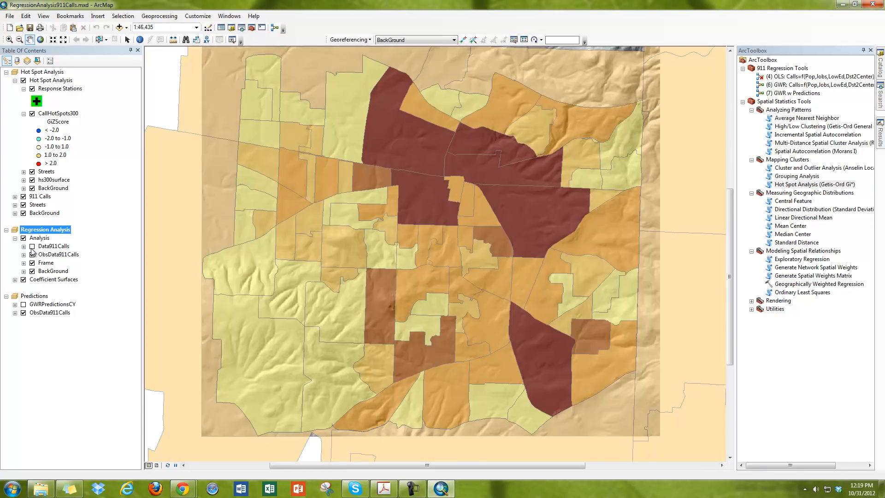
{"action": "left_click", "coordinate": [31, 247]}
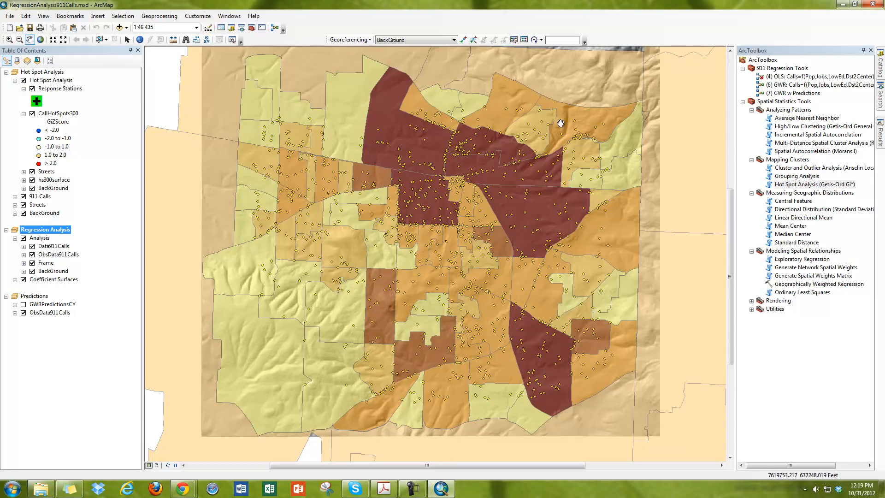
- Open the attribute table of the ObsData911Calls layer in the Regression Analysis frame and move it higher over the map
{"action": "left_click", "coordinate": [74, 255]}
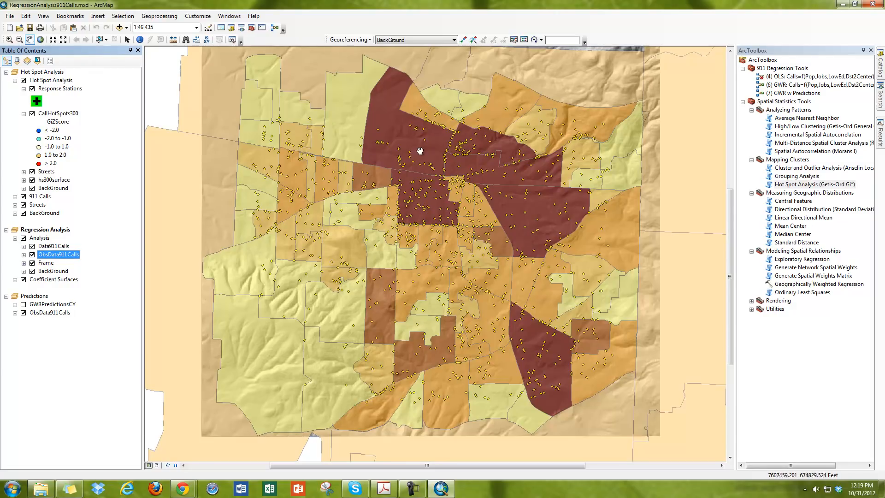
{"action": "right_click", "coordinate": [68, 257]}
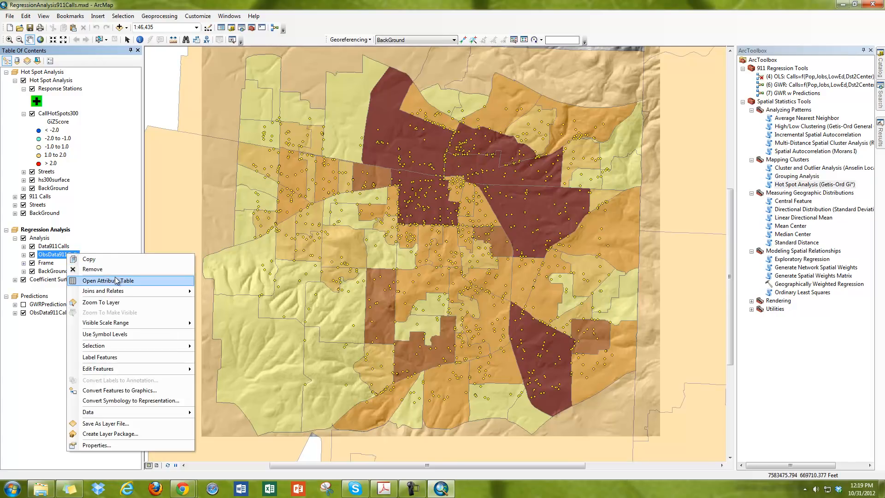
{"action": "left_click", "coordinate": [138, 282]}
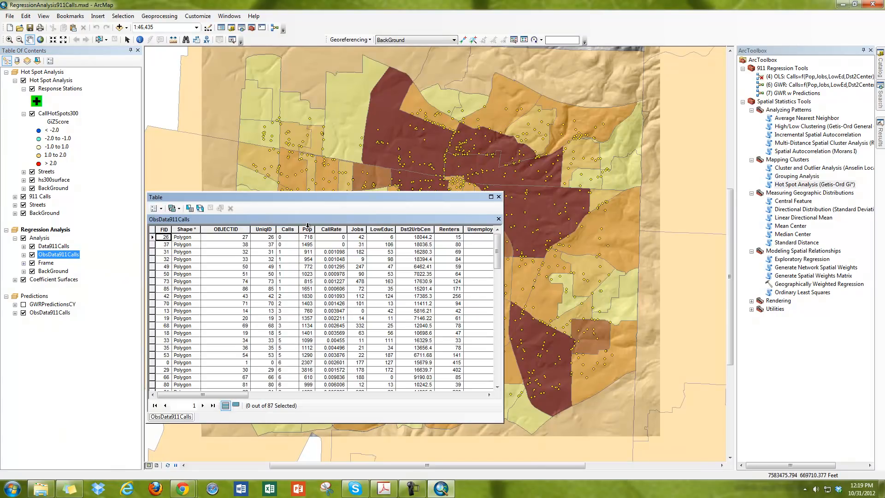
{"action": "left_click_drag", "start_coordinate": [386, 197], "coordinate": [431, 129]}
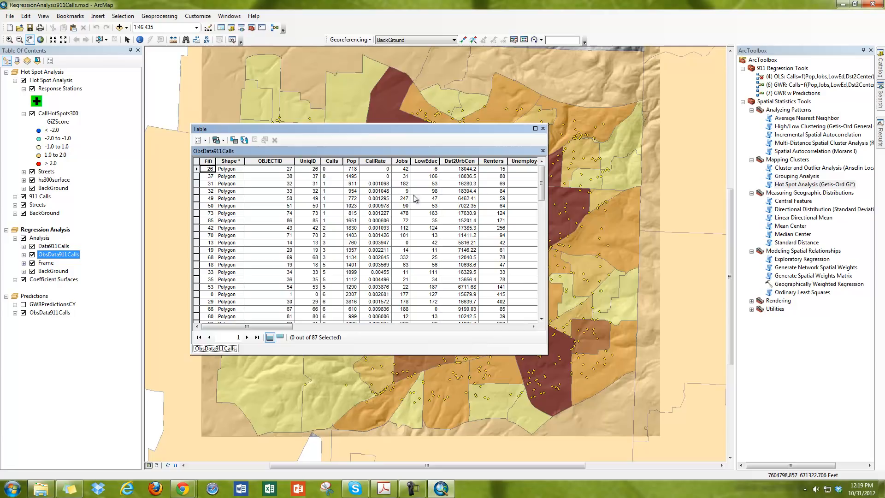
- Look through the ObsData911Calls table's fields from the call counts across to the population, income and education variables
{"action": "left_click_drag", "start_coordinate": [276, 327], "coordinate": [258, 330]}
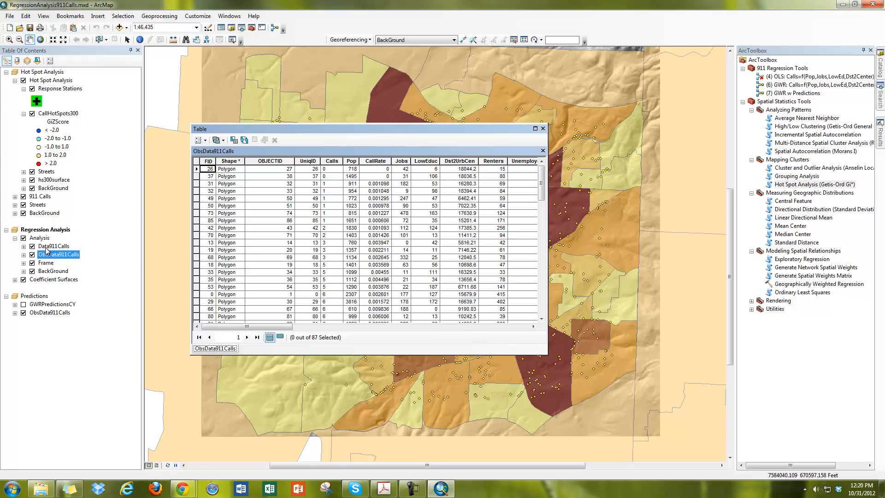
{"action": "key", "text": "F10"}
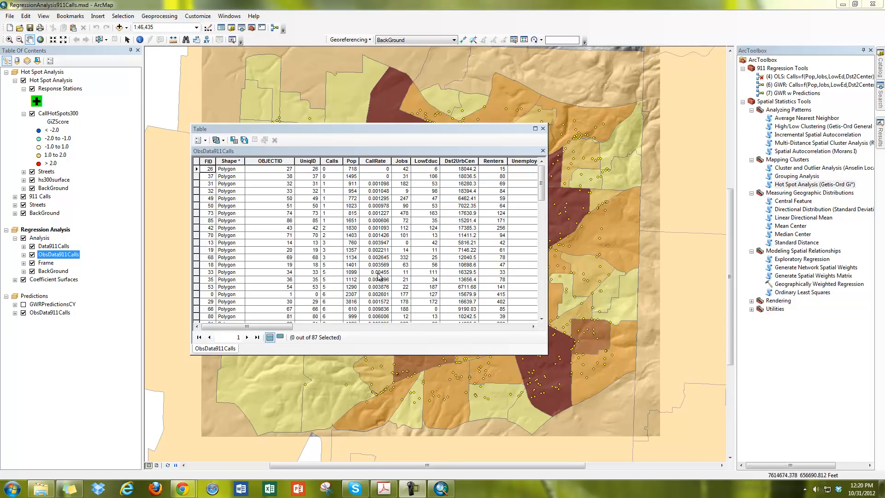
{"action": "left_click_drag", "start_coordinate": [286, 326], "coordinate": [347, 327]}
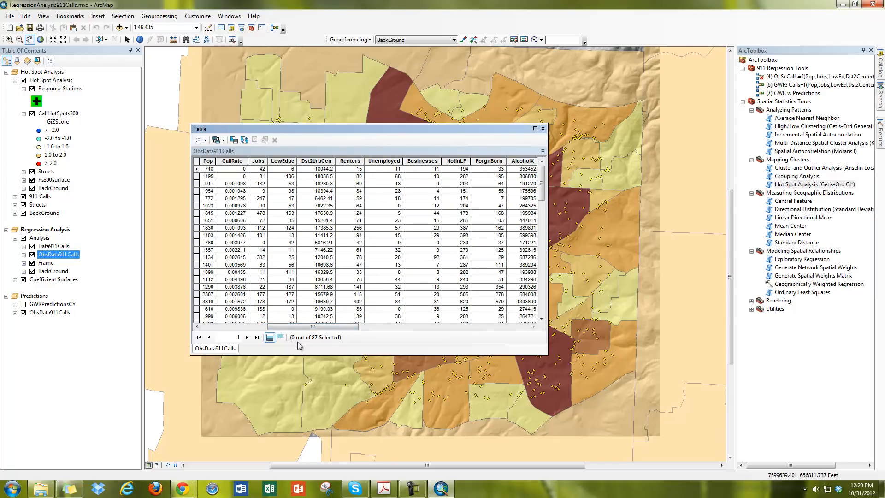
{"action": "left_click_drag", "start_coordinate": [311, 326], "coordinate": [454, 326]}
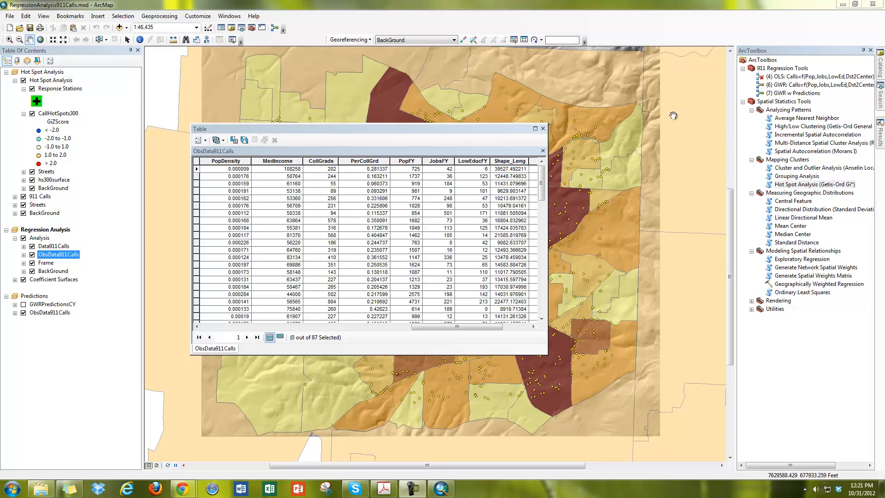
- Open the Ordinary Least Squares tool from Modeling Spatial Relationships, then reposition and enlarge its dialog and help area
{"action": "left_click", "coordinate": [820, 252]}
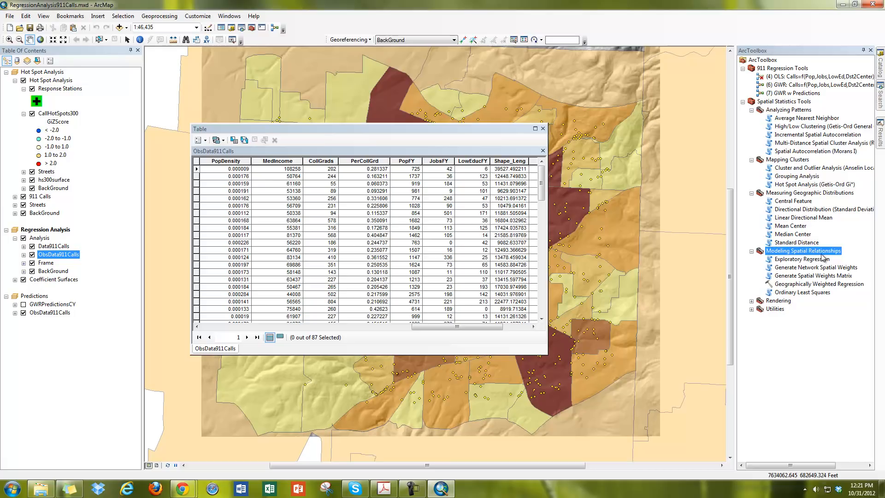
{"action": "left_click", "coordinate": [820, 293]}
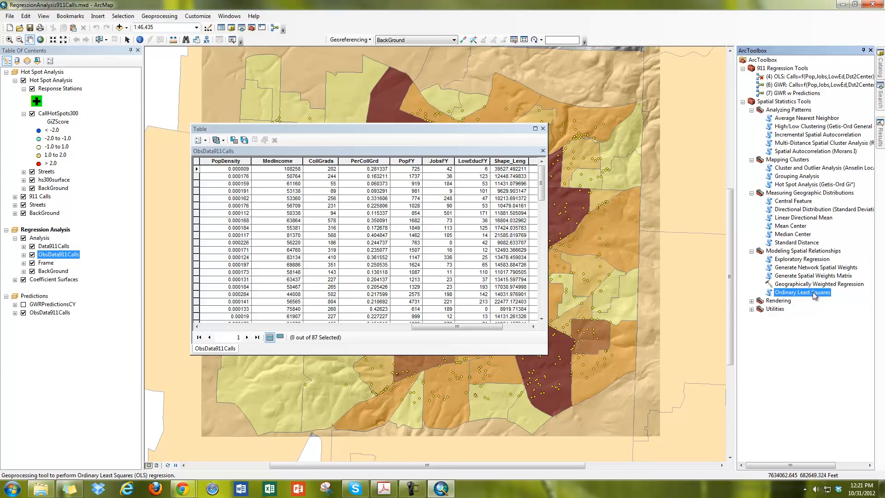
{"action": "double_click", "coordinate": [814, 295]}
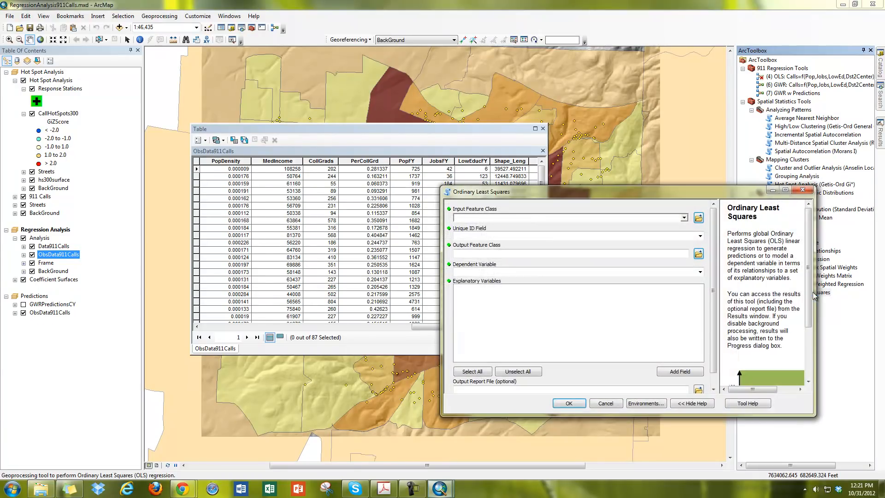
{"action": "left_click_drag", "start_coordinate": [569, 96], "coordinate": [558, 94]}
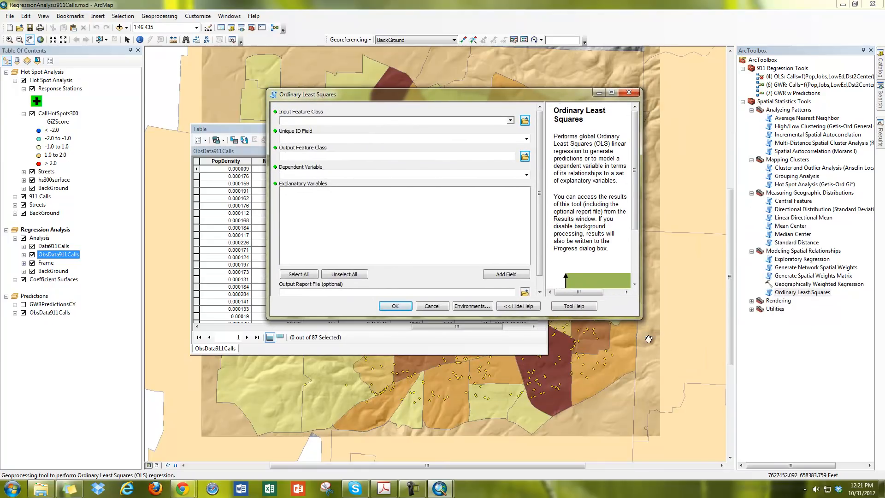
{"action": "left_click_drag", "start_coordinate": [641, 319], "coordinate": [732, 455]}
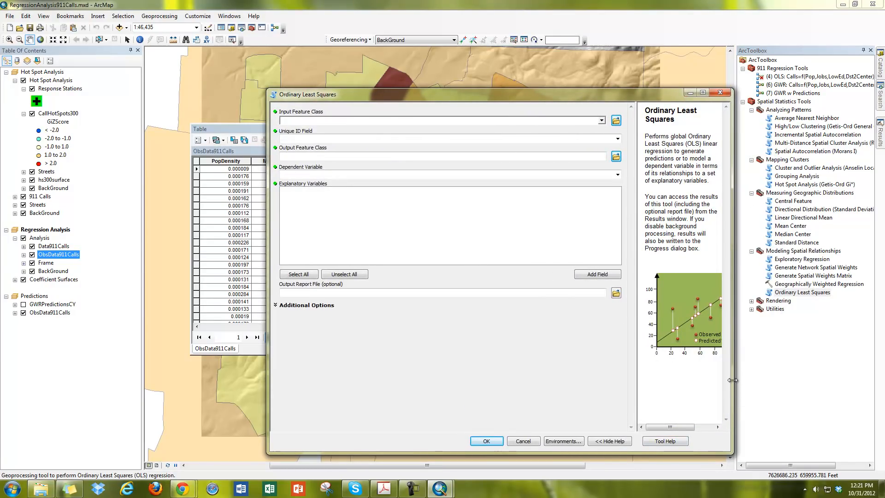
{"action": "left_click_drag", "start_coordinate": [730, 378], "coordinate": [769, 378]}
{"action": "left_click_drag", "start_coordinate": [672, 371], "coordinate": [633, 365]}
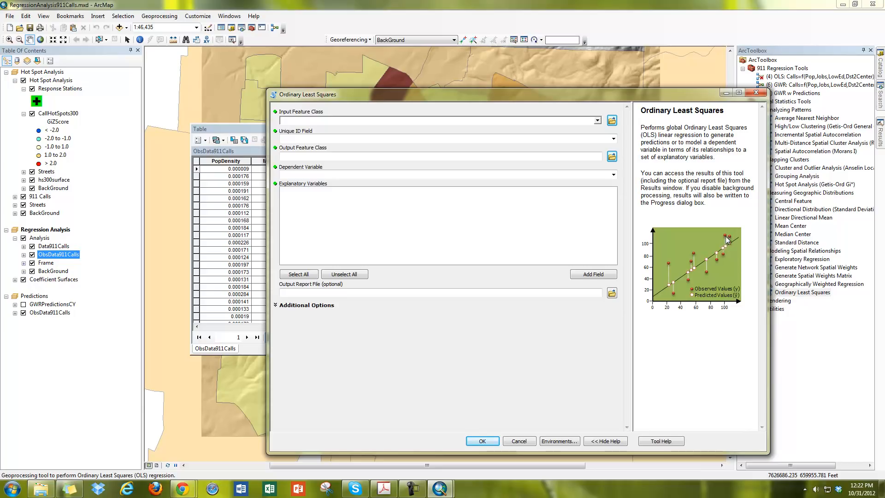
- Set the Ordinary Least Squares input feature class to ObsData911Calls and the unique ID field to UniqID
{"action": "left_click", "coordinate": [597, 120]}
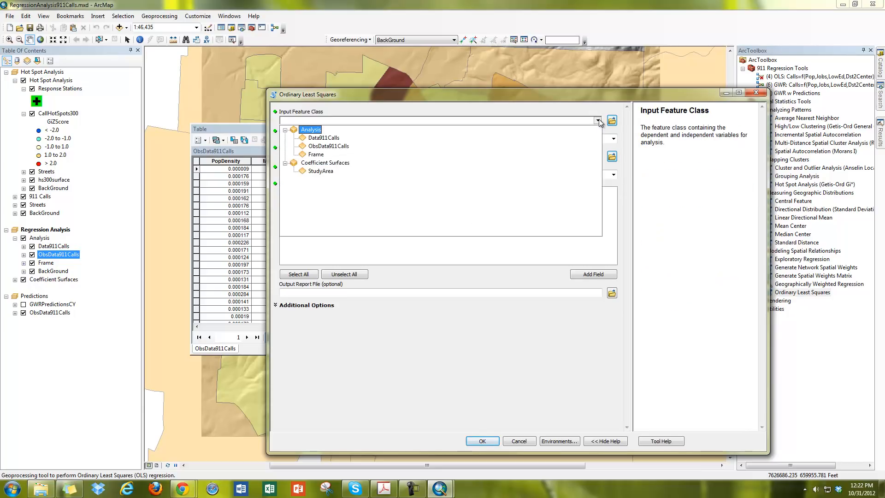
{"action": "left_click", "coordinate": [341, 147]}
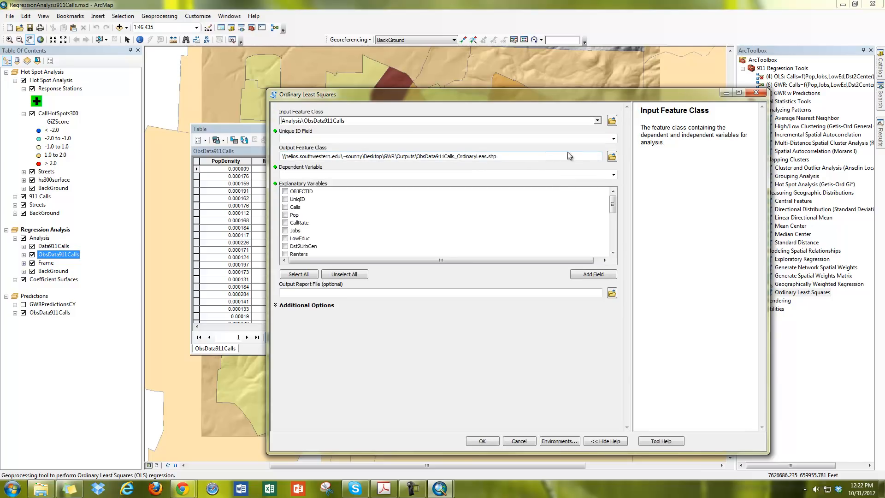
{"action": "left_click", "coordinate": [614, 138]}
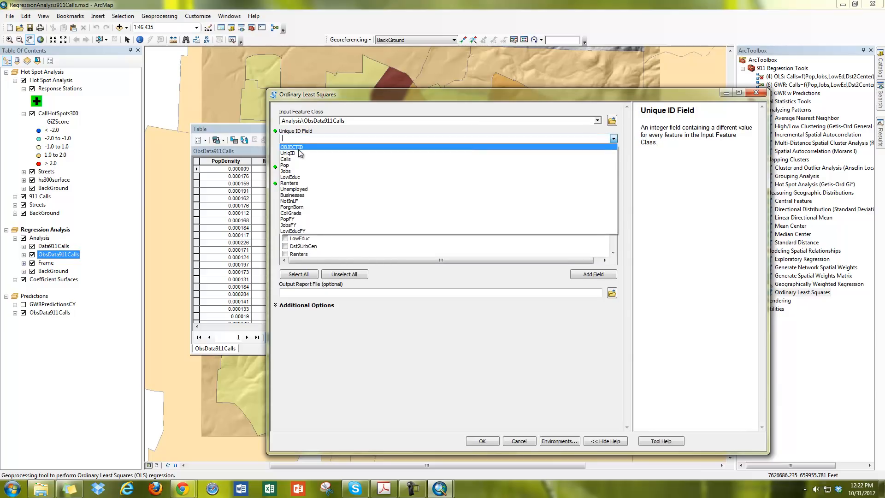
{"action": "left_click", "coordinate": [297, 153]}
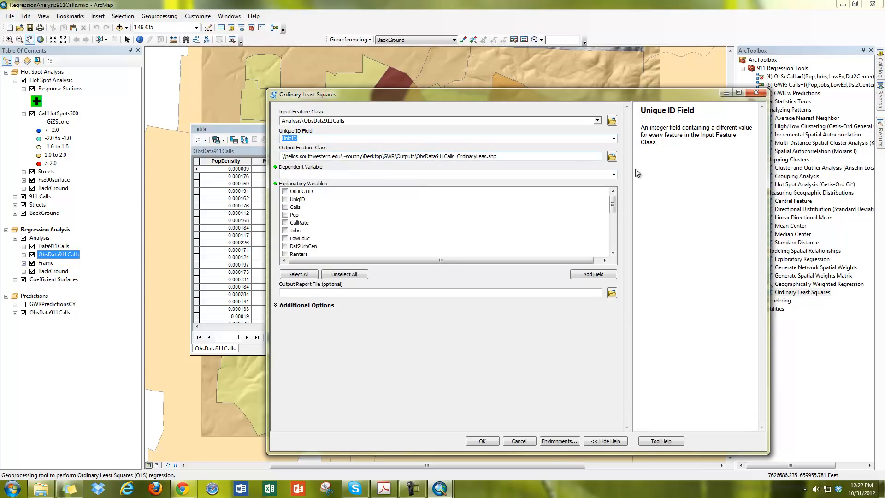
- Set the output feature class to OLS911Calls in the GWR Outputs folder
{"action": "left_click", "coordinate": [607, 160]}
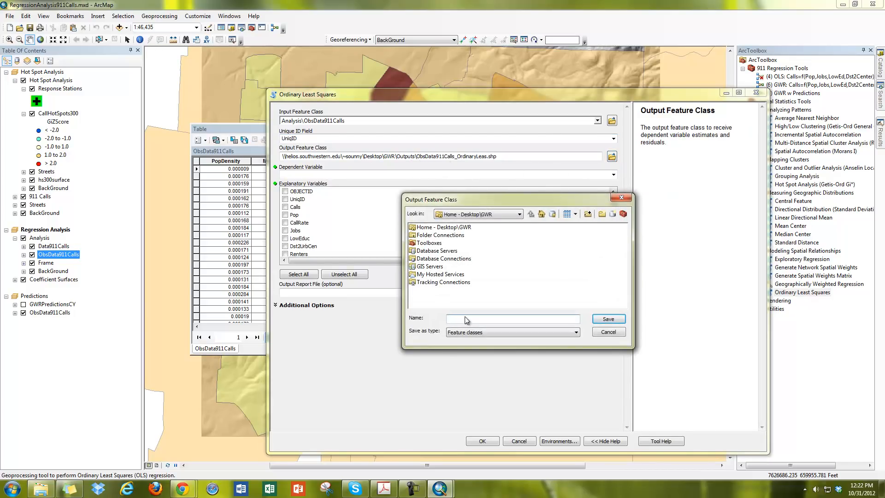
{"action": "type", "text": "OLO"}
{"action": "double_click", "coordinate": [463, 227]}
{"action": "double_click", "coordinate": [431, 235]}
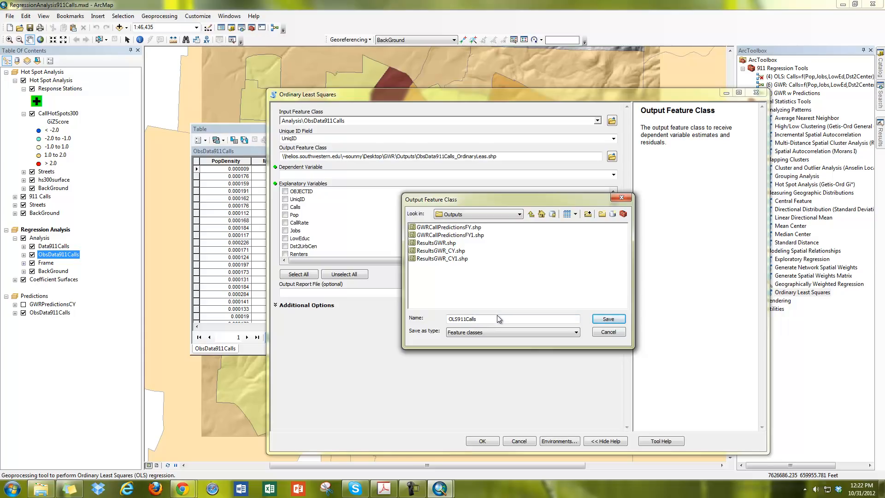
{"action": "left_click", "coordinate": [608, 319]}
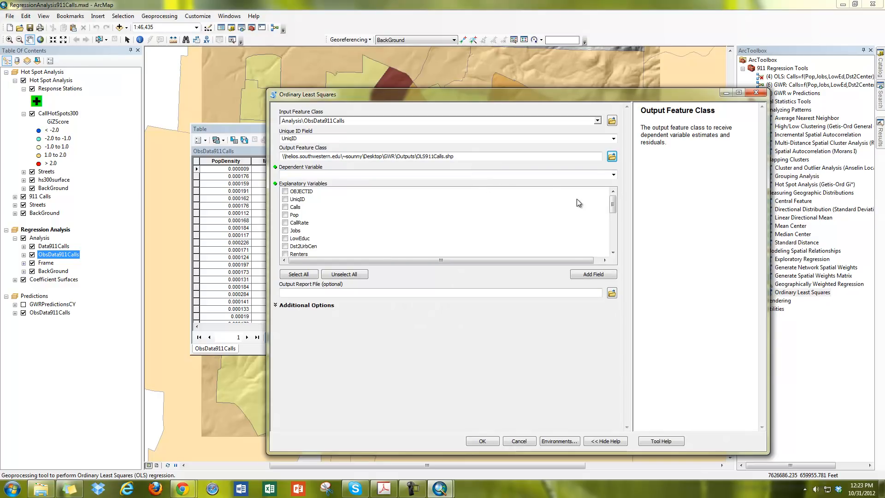
- Set the Ordinary Least Squares dependent variable to Calls
{"action": "left_click", "coordinate": [614, 175]}
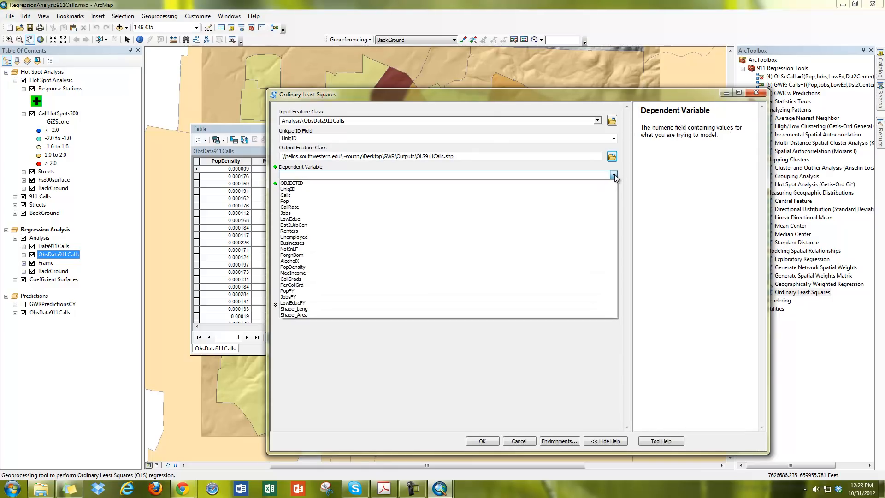
{"action": "left_click", "coordinate": [306, 195]}
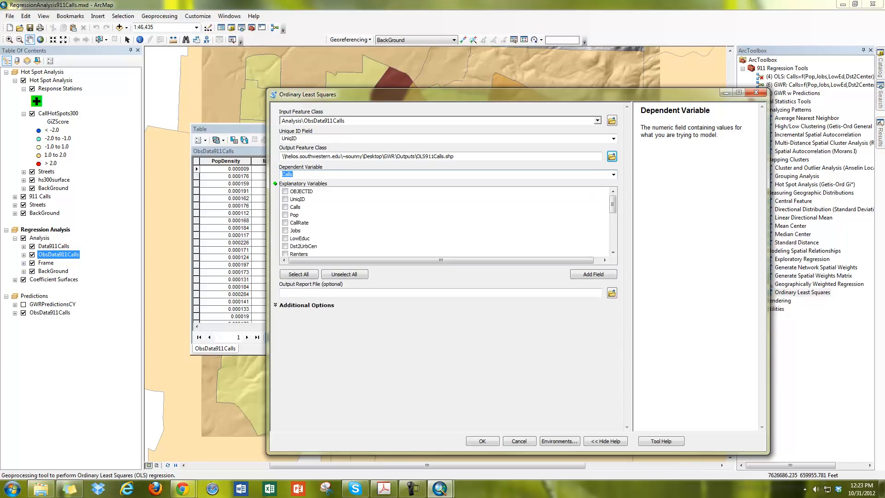
- Switch to the Tutorial-RegressionAnalysis PDF, review the regression terminology and the OLS tool parameters, and return to ArcMap
{"action": "key", "text": "alt+Tab"}
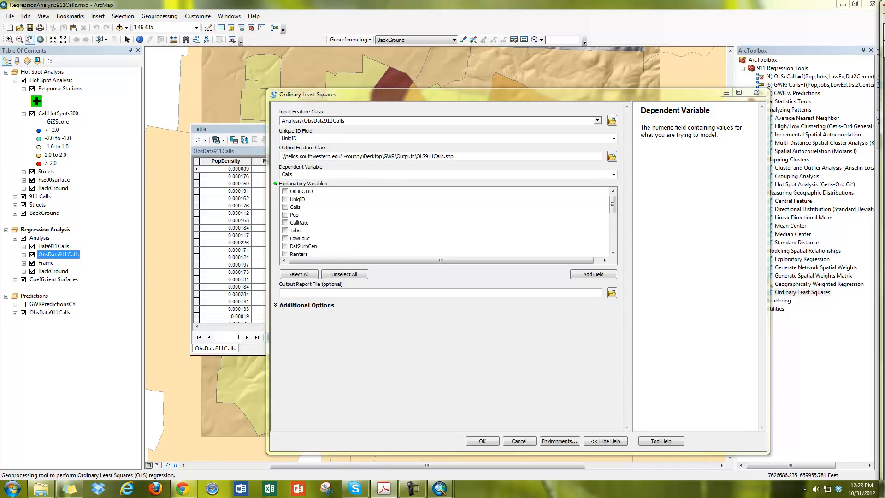
{"action": "left_click_drag", "start_coordinate": [884, 42], "coordinate": [664, 20]}
{"action": "scroll", "coordinate": [584, 275], "scroll_direction": "up", "scroll_amount": 10}
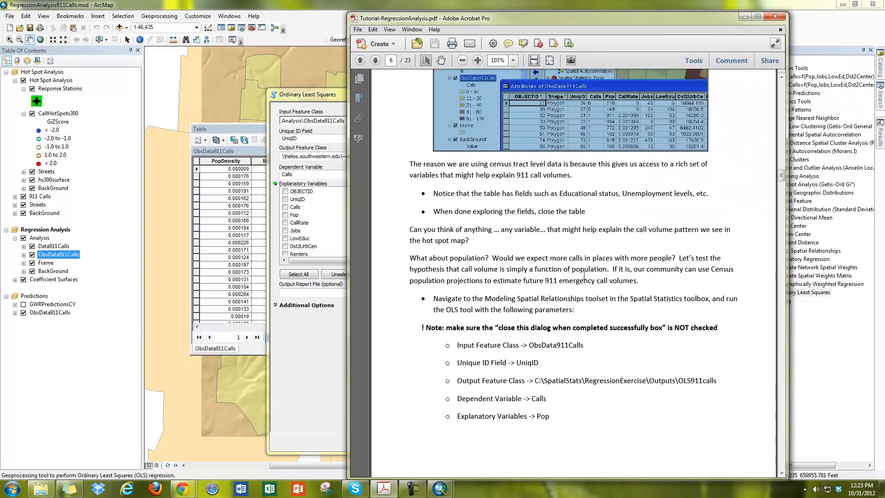
{"action": "scroll", "coordinate": [584, 275], "scroll_direction": "up", "scroll_amount": 15}
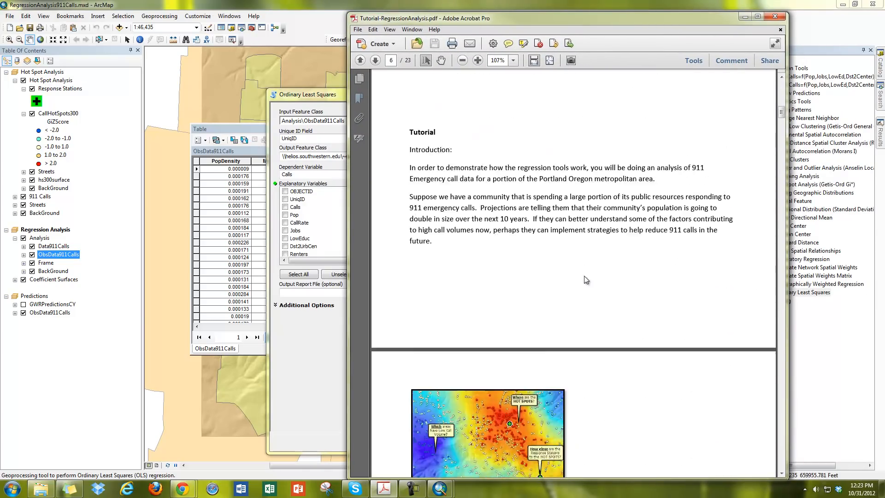
{"action": "scroll", "coordinate": [584, 274], "scroll_direction": "down", "scroll_amount": 4}
{"action": "scroll", "coordinate": [553, 299], "scroll_direction": "up", "scroll_amount": 4}
{"action": "scroll", "coordinate": [461, 392], "scroll_direction": "down", "scroll_amount": 5}
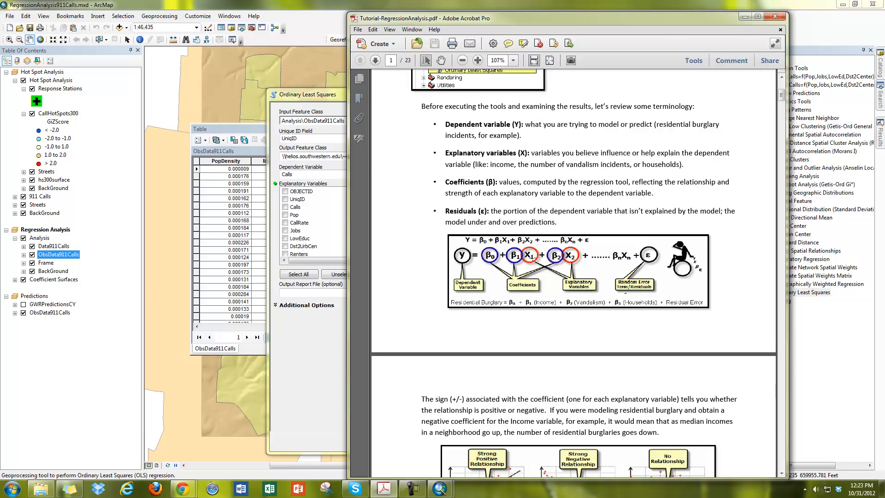
{"action": "scroll", "coordinate": [581, 353], "scroll_direction": "down", "scroll_amount": 20}
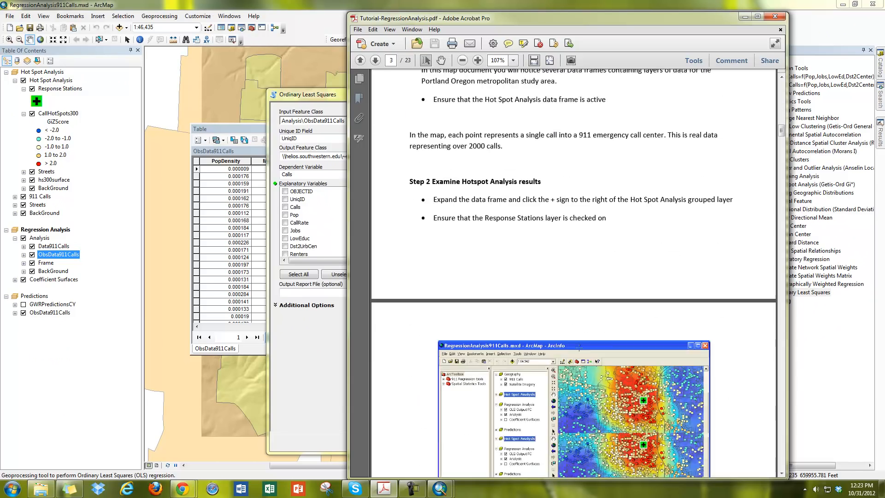
{"action": "scroll", "coordinate": [579, 347], "scroll_direction": "down", "scroll_amount": 10}
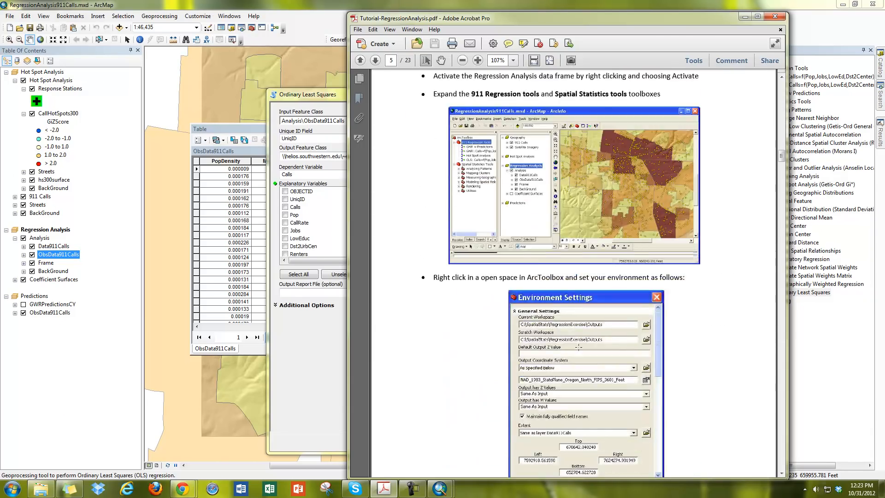
{"action": "scroll", "coordinate": [580, 349], "scroll_direction": "down", "scroll_amount": 8}
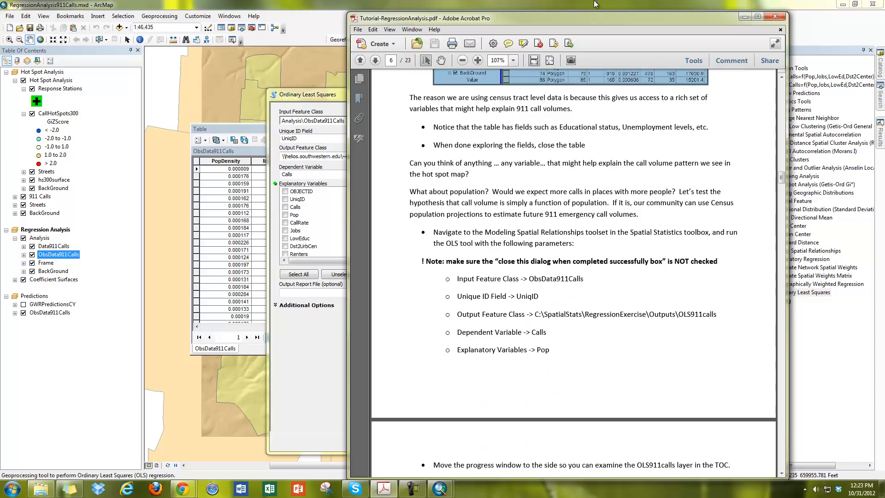
{"action": "left_click", "coordinate": [643, 10]}
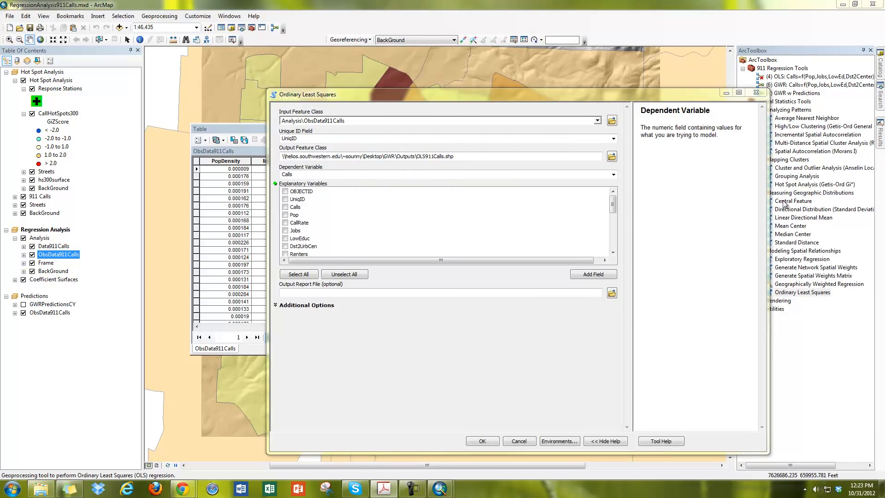
- Choose Pop as the explanatory variable, leave the optional outputs empty, and run the Ordinary Least Squares tool
{"action": "left_click", "coordinate": [285, 214]}
{"action": "left_click", "coordinate": [471, 325]}
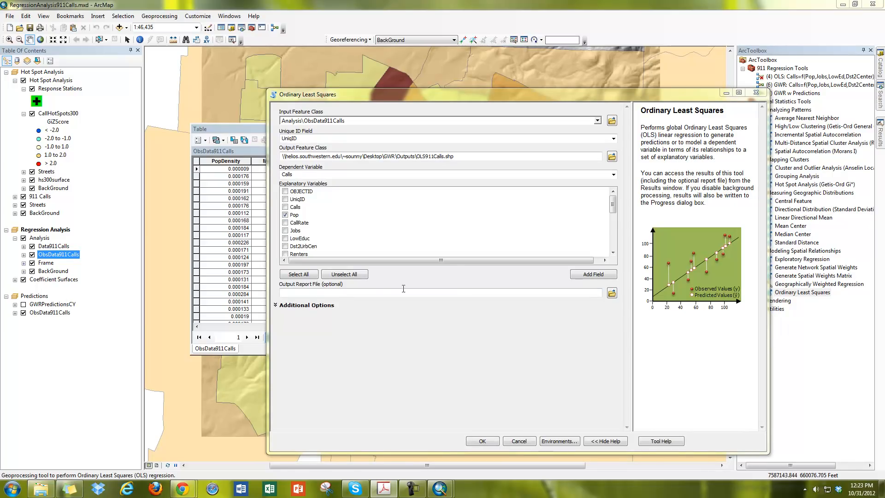
{"action": "left_click", "coordinate": [376, 291]}
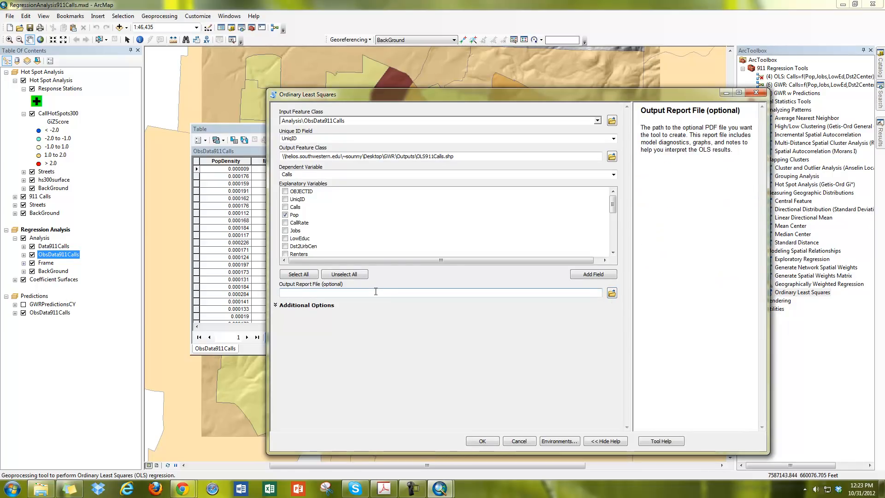
{"action": "left_click", "coordinate": [303, 305]}
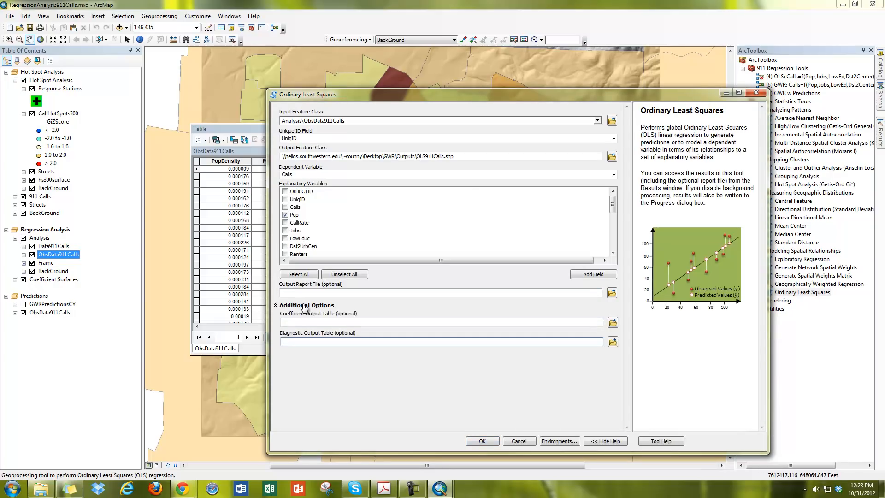
{"action": "left_click", "coordinate": [329, 308]}
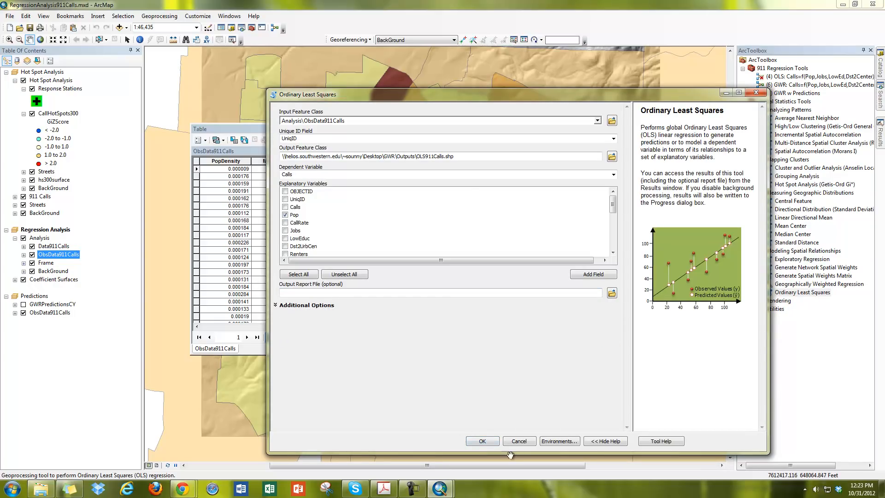
{"action": "left_click", "coordinate": [313, 305]}
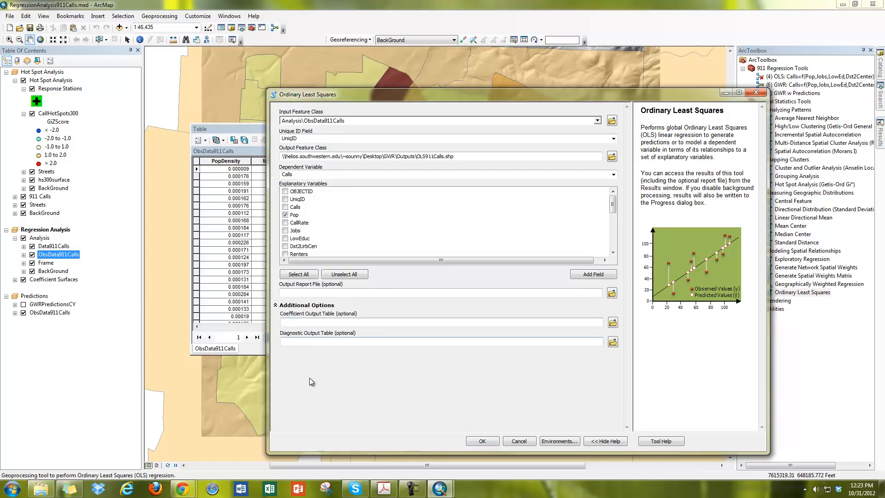
{"action": "left_click", "coordinate": [306, 306]}
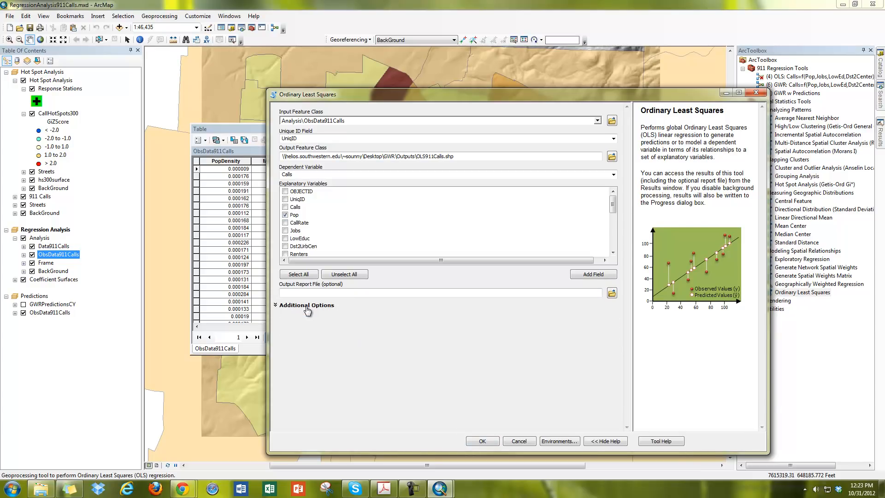
{"action": "left_click", "coordinate": [491, 443]}
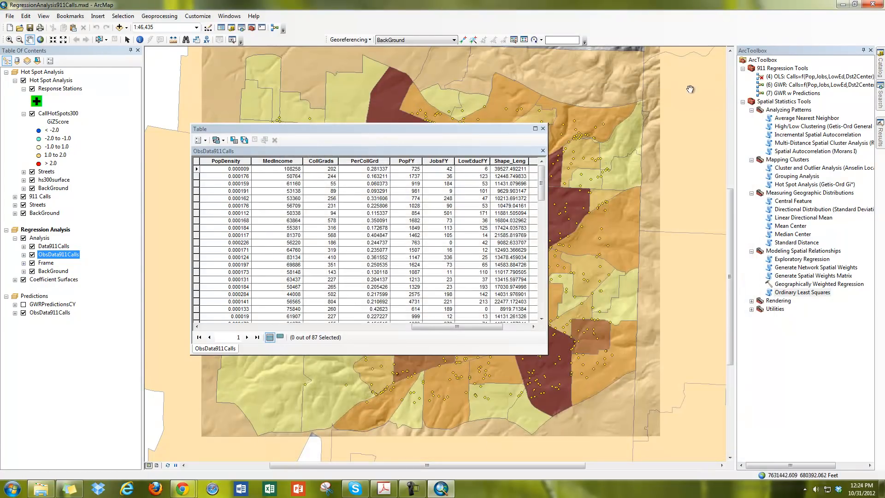
- Open the Results window, keep it pinned, and expand the messages of the Ordinary Least Squares run in the current session
{"action": "left_click", "coordinate": [880, 132]}
{"action": "left_click", "coordinate": [743, 61]}
{"action": "left_click", "coordinate": [752, 70]}
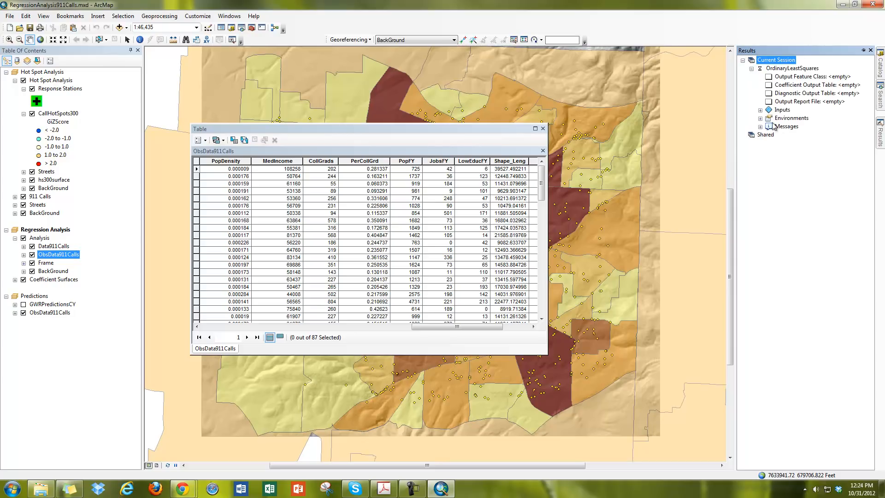
{"action": "left_click", "coordinate": [863, 51]}
{"action": "left_click", "coordinate": [760, 126]}
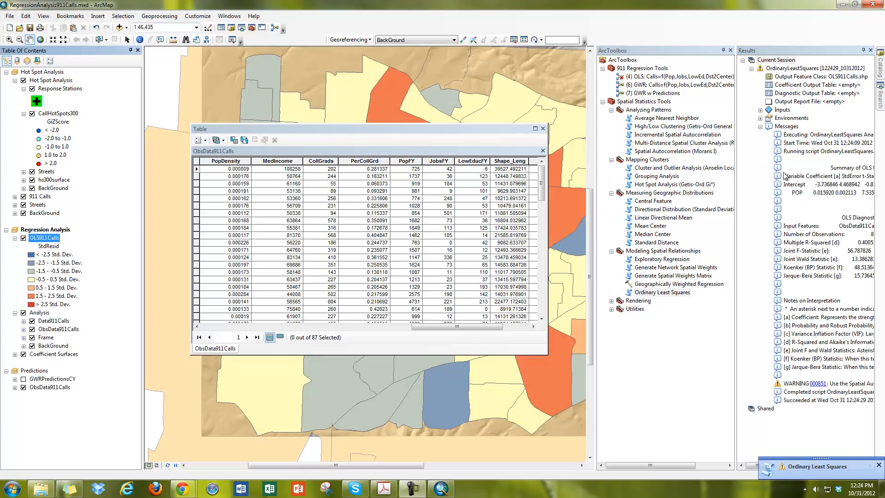
- Read the help topic for warning 000851 in the Ordinary Least Squares messages and close the help
{"action": "left_click", "coordinate": [819, 384]}
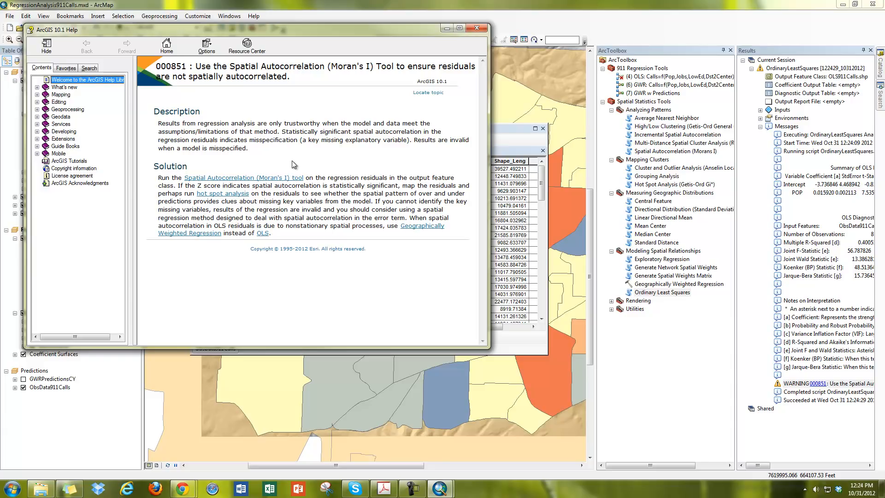
{"action": "left_click", "coordinate": [477, 28]}
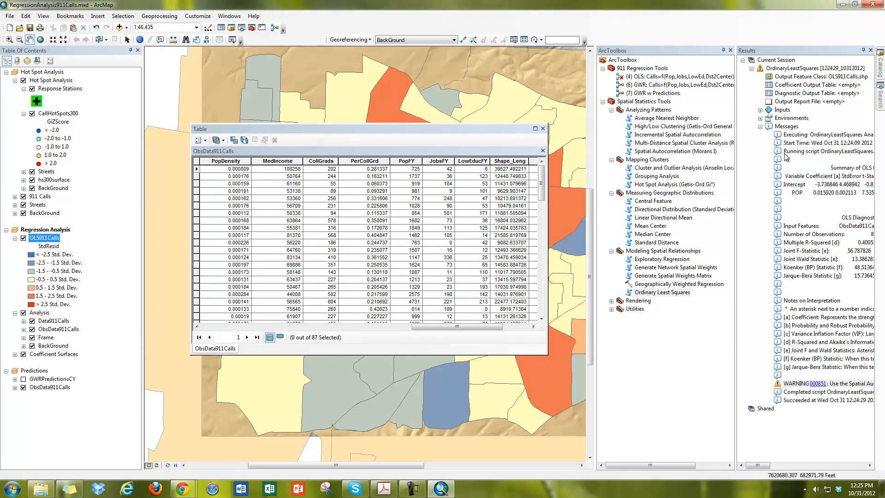
- Widen the Results window to expose the OLS summary and diagnostics, and close the ObsData911Calls attribute table
{"action": "left_click_drag", "start_coordinate": [736, 337], "coordinate": [635, 334]}
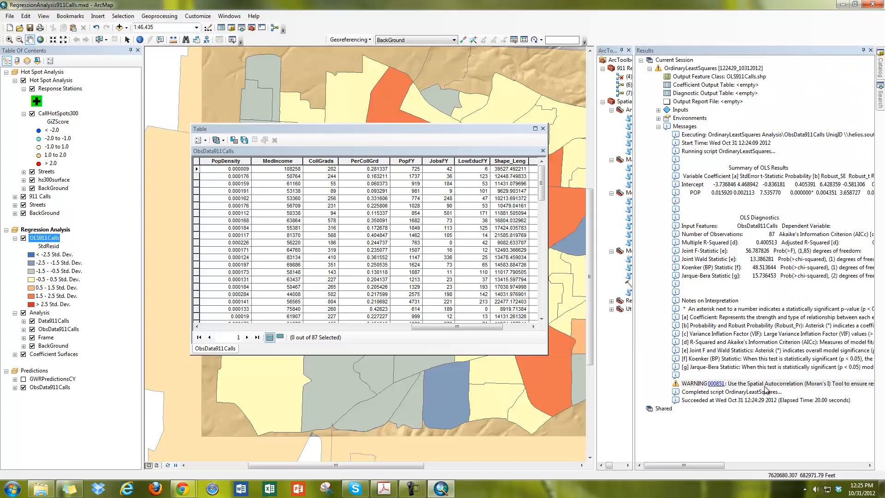
{"action": "left_click_drag", "start_coordinate": [721, 466], "coordinate": [735, 466]}
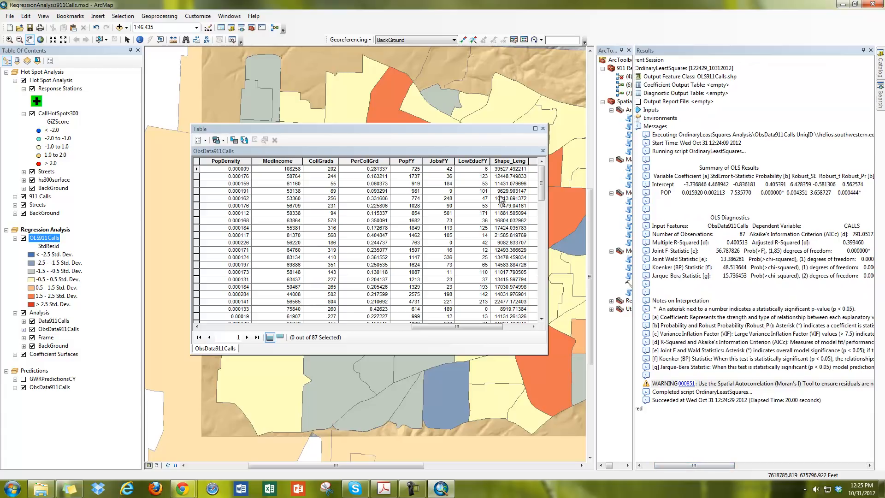
{"action": "left_click", "coordinate": [542, 128]}
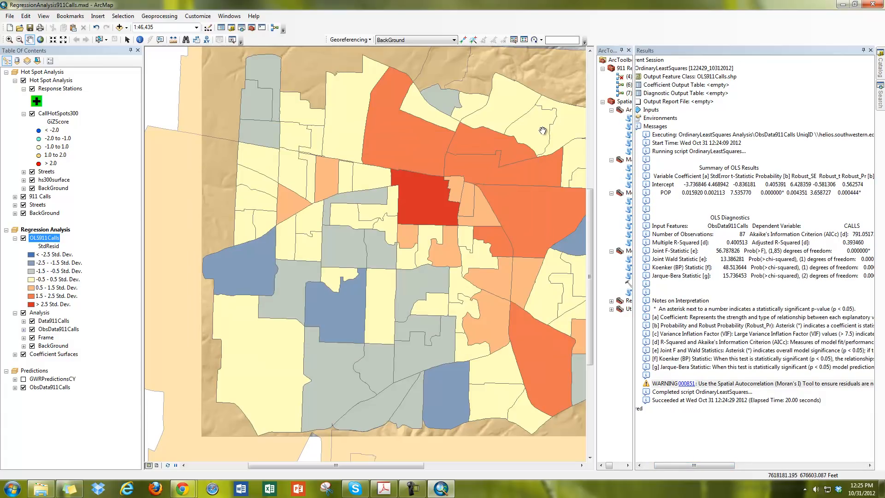
- Examine the OLS911Calls residual map and highlight the Multiple and Adjusted R-Squared line in the OLS diagnostics
{"action": "left_click_drag", "start_coordinate": [465, 212], "coordinate": [386, 100]}
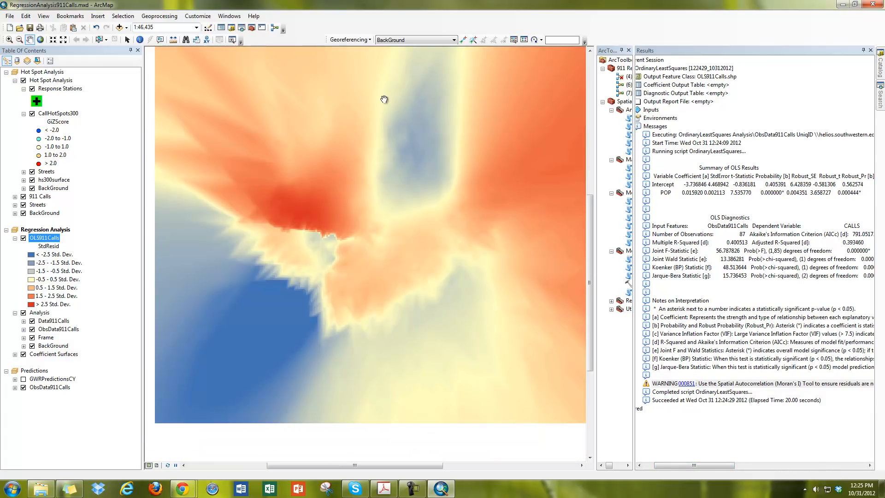
{"action": "left_click", "coordinate": [20, 355]}
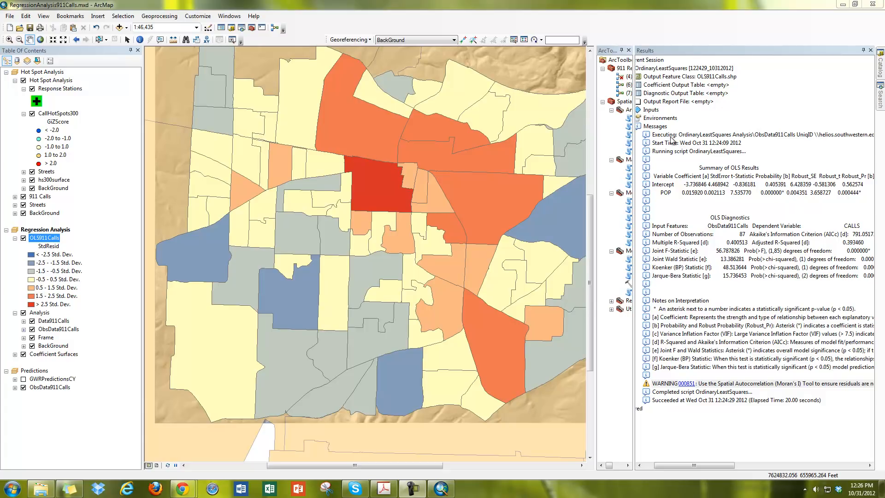
{"action": "left_click", "coordinate": [862, 242]}
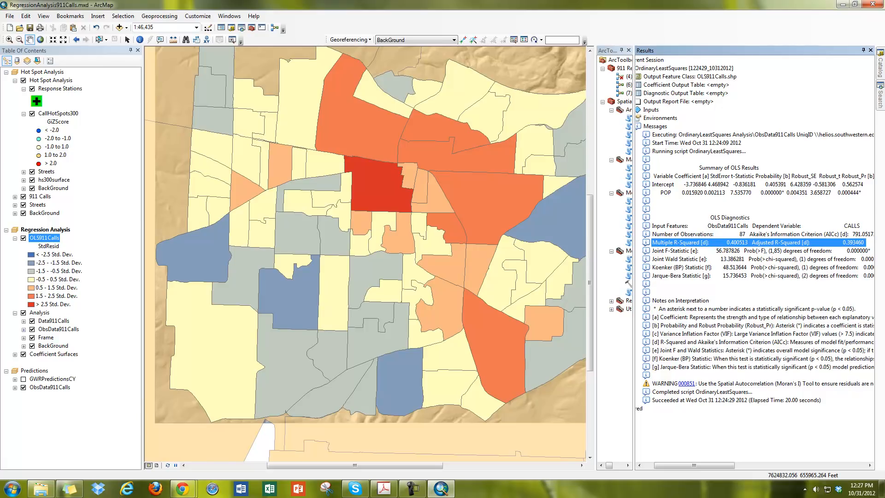
{"action": "key", "text": "alt+Tab"}
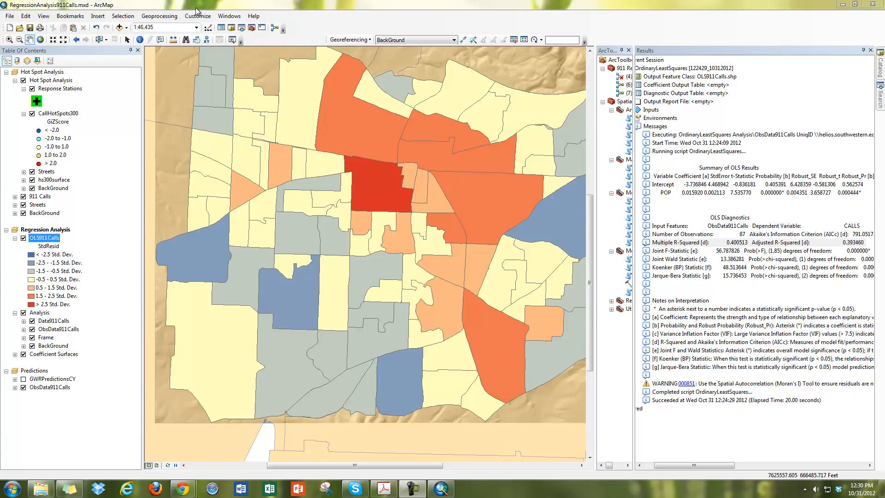
- Open the Create Scatterplot Matrix wizard
{"action": "left_click", "coordinate": [165, 19]}
{"action": "left_click", "coordinate": [50, 16]}
{"action": "mouse_move", "coordinate": [76, 49]}
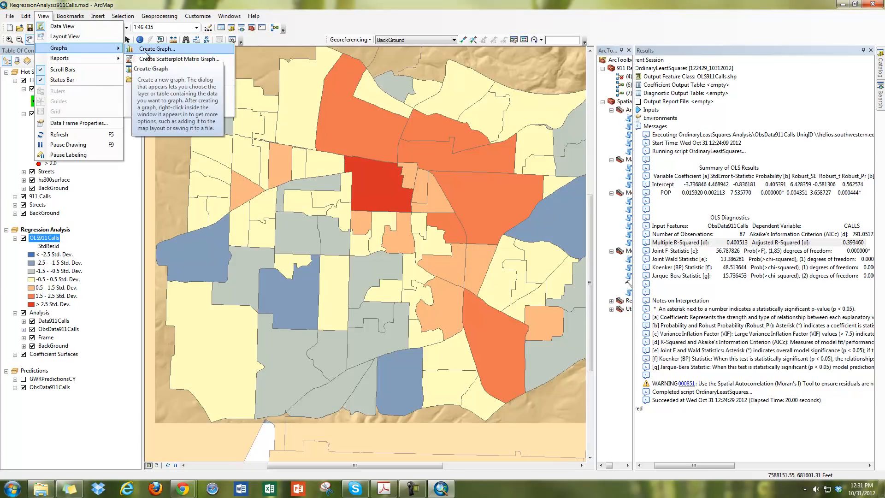
{"action": "left_click", "coordinate": [182, 59]}
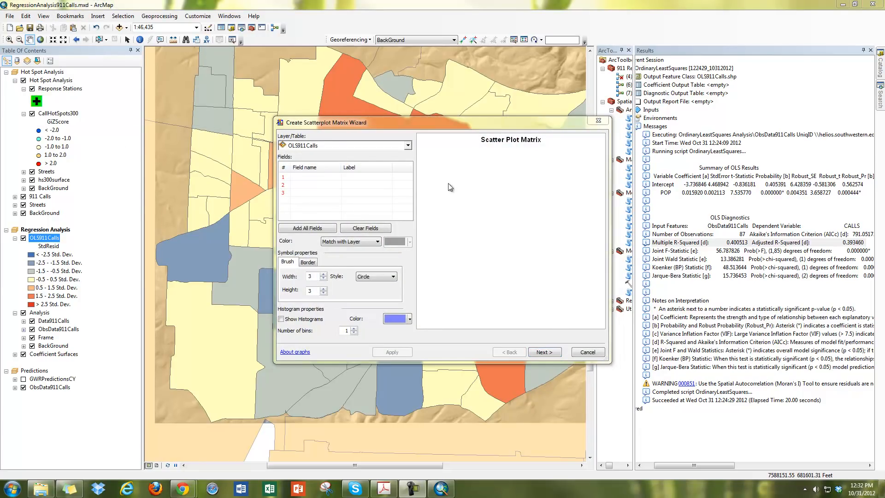
- Set the scatterplot matrix's source layer to ObsData911Calls and its first field to Calls
{"action": "left_click", "coordinate": [396, 146]}
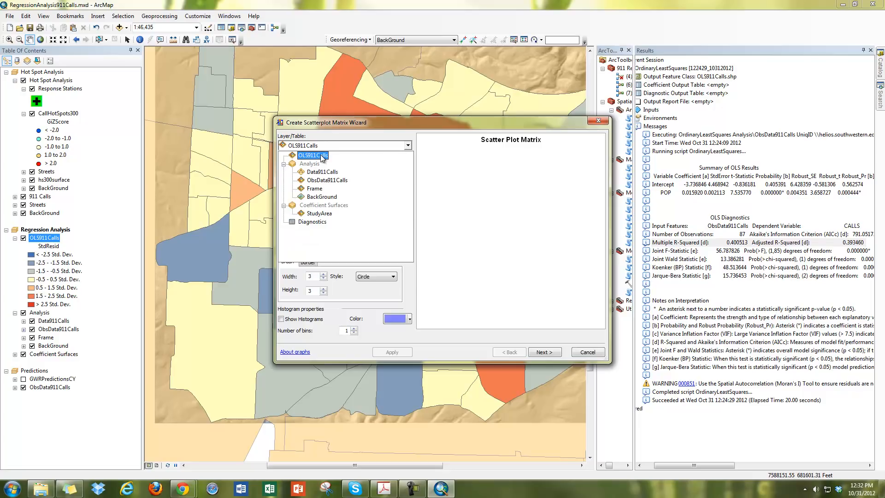
{"action": "left_click", "coordinate": [333, 145]}
{"action": "left_click", "coordinate": [348, 144]}
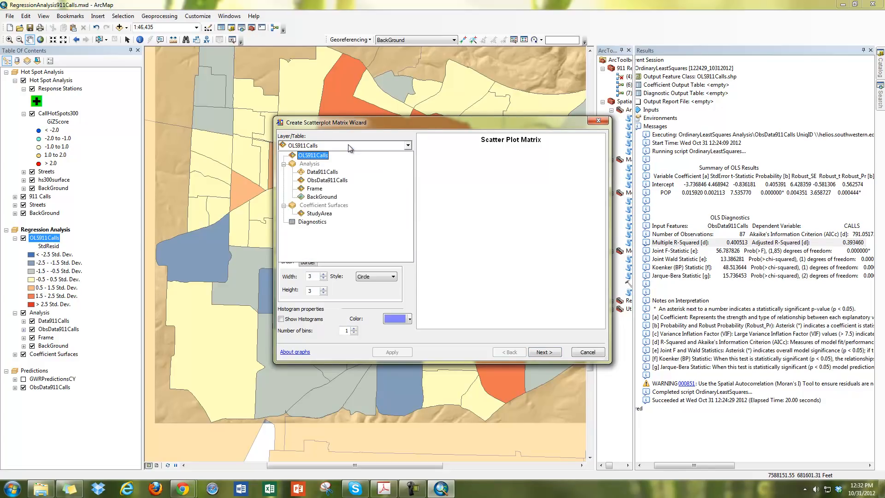
{"action": "left_click", "coordinate": [333, 181]}
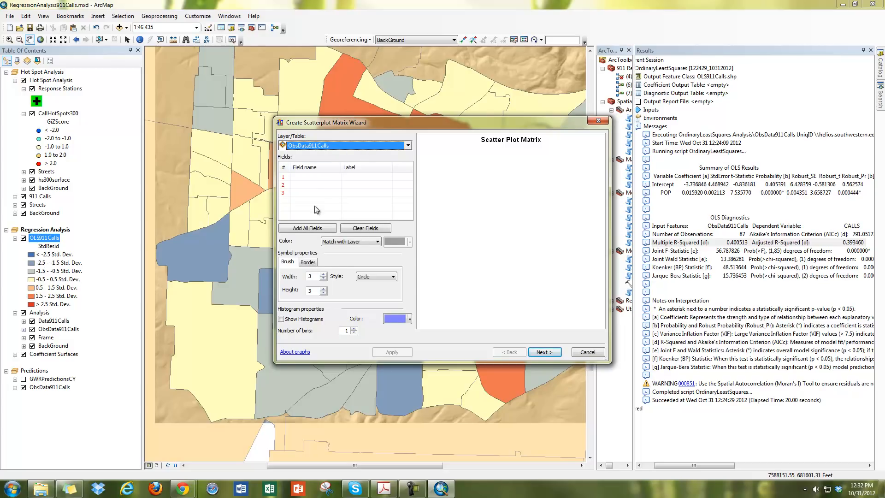
{"action": "left_click", "coordinate": [308, 177]}
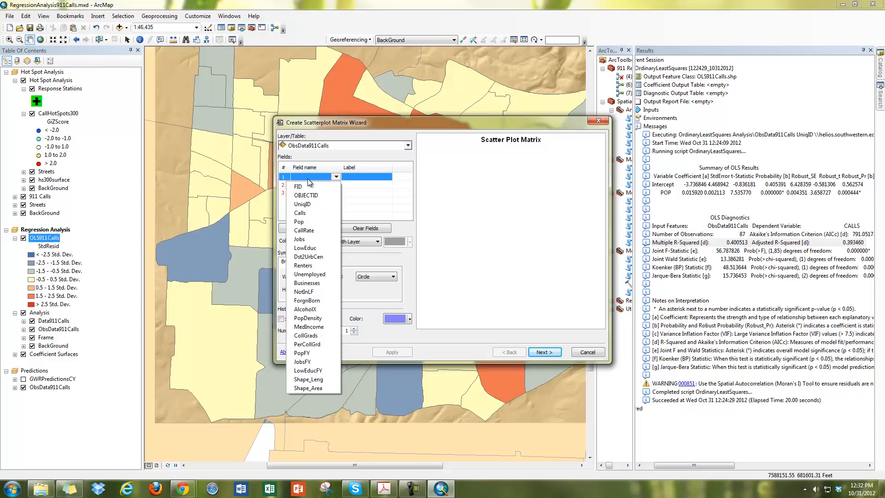
{"action": "left_click", "coordinate": [308, 215]}
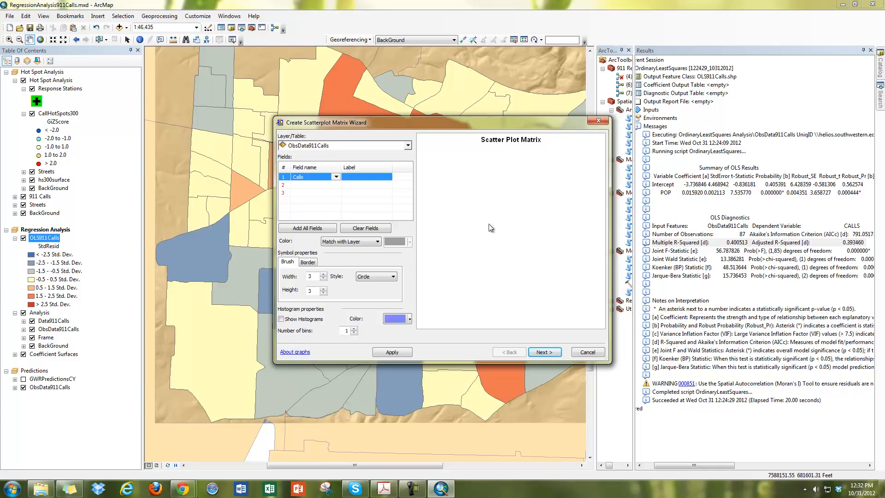
- Add Pop, Renters and MedIncome as the second, third and fourth fields of the scatterplot matrix
{"action": "left_click", "coordinate": [317, 186]}
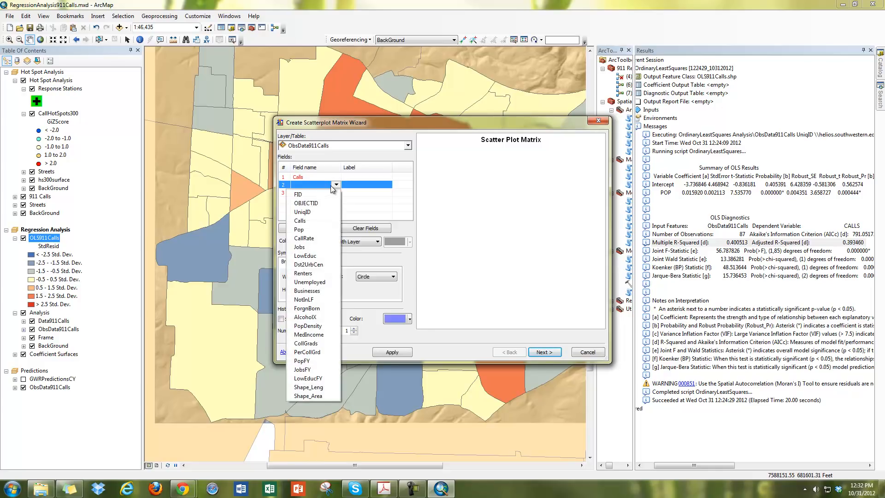
{"action": "left_click", "coordinate": [316, 229]}
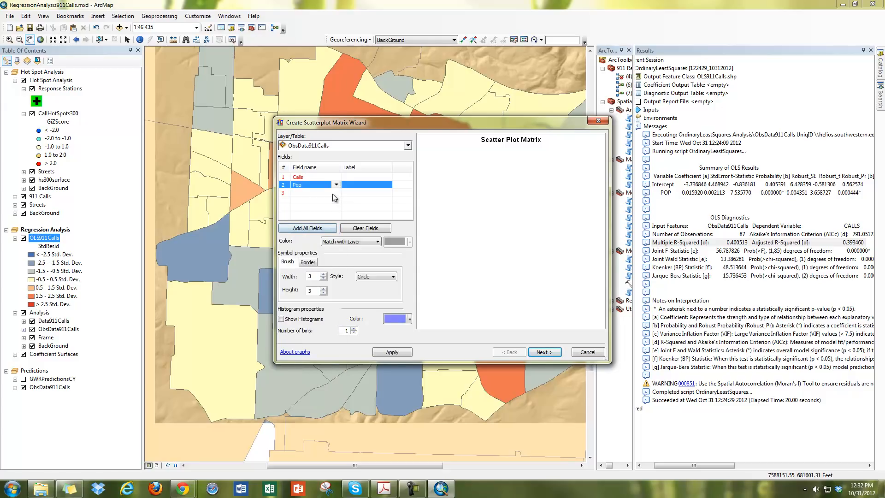
{"action": "left_click", "coordinate": [331, 193]}
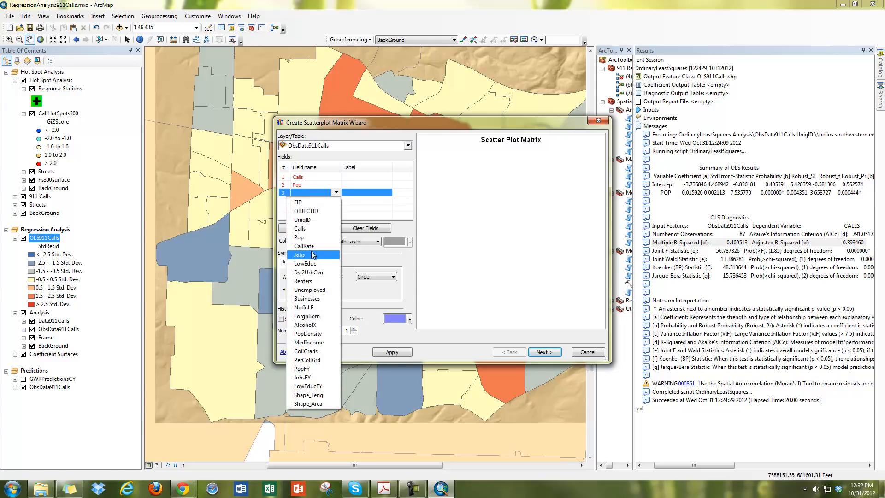
{"action": "left_click", "coordinate": [314, 284]}
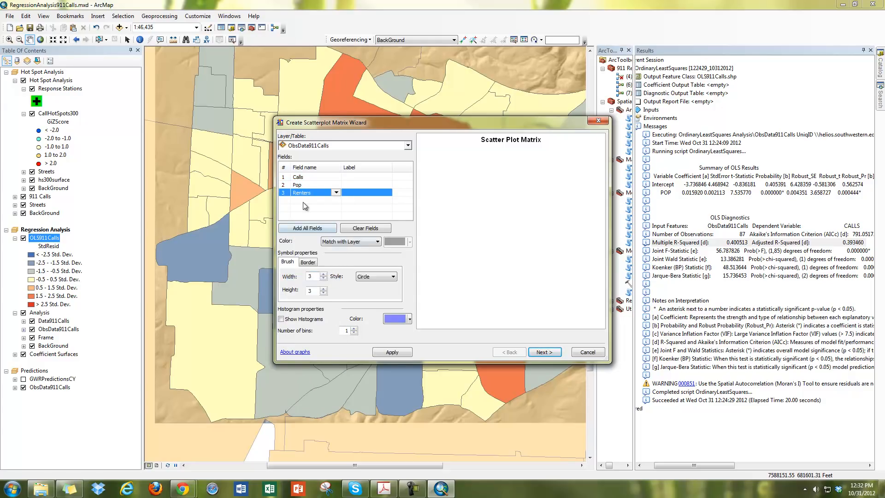
{"action": "left_click", "coordinate": [330, 201]}
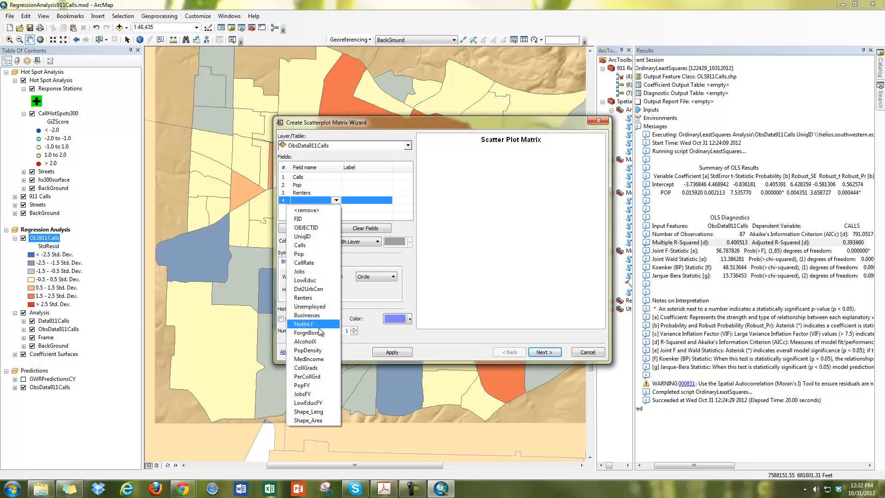
{"action": "left_click", "coordinate": [321, 359]}
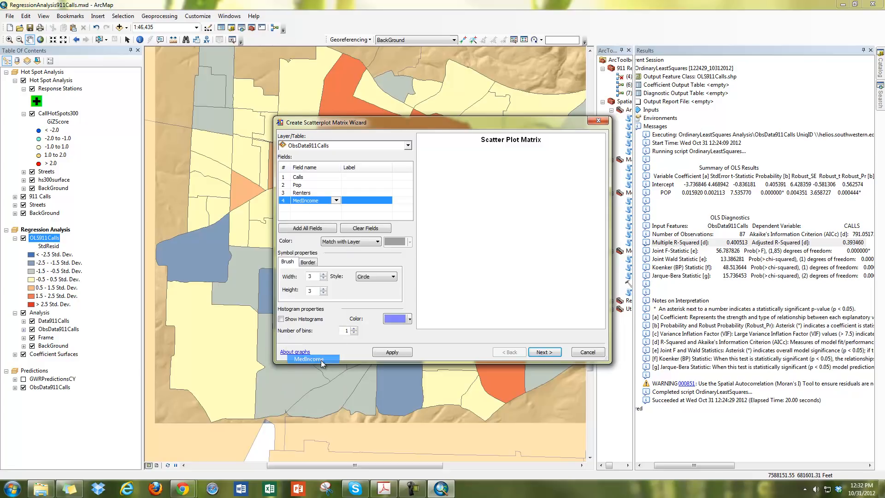
- Enlarge the scatterplot matrix wizard and generate the graph preview for the chosen fields
{"action": "left_click_drag", "start_coordinate": [508, 121], "coordinate": [477, 88]}
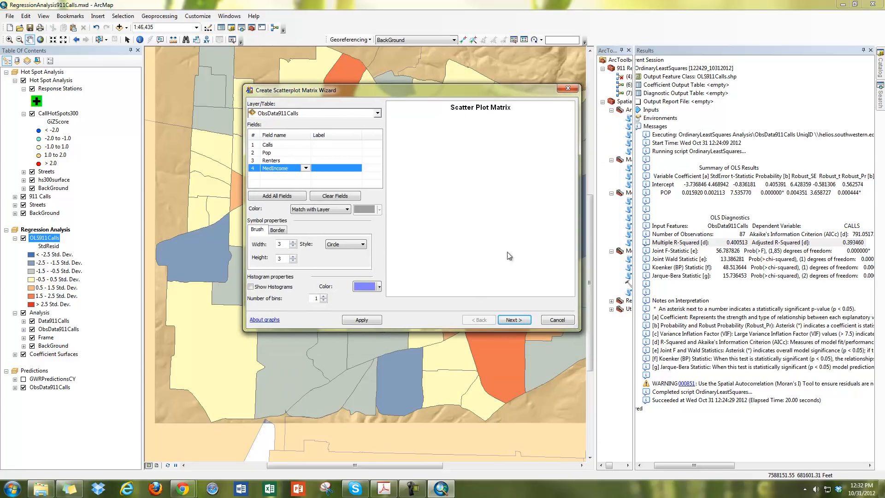
{"action": "left_click_drag", "start_coordinate": [579, 330], "coordinate": [630, 423]}
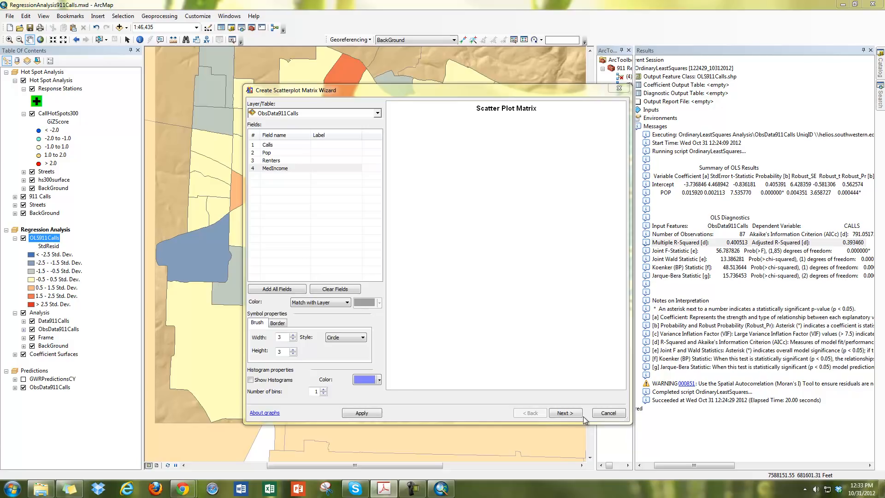
{"action": "left_click", "coordinate": [565, 413]}
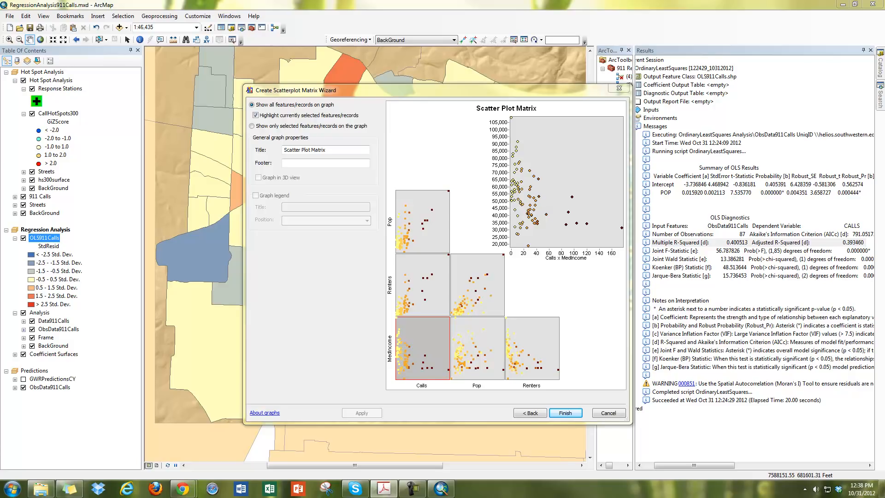
- Switch to Tutorial-RegressionAnalysis.pdf in Acrobat and review the positive, negative and no-relationship example plots
{"action": "left_click", "coordinate": [384, 488]}
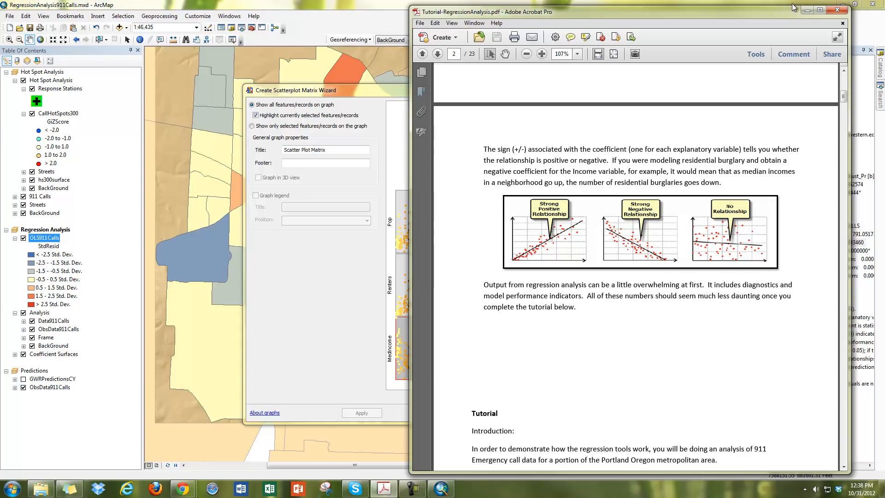
{"action": "left_click_drag", "start_coordinate": [744, 14], "coordinate": [884, 10]}
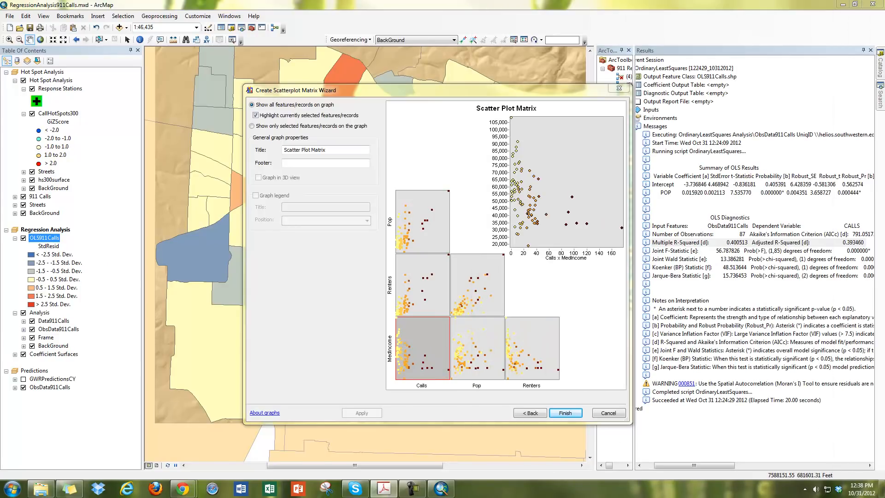
- Enlarge the wizard further to examine the plots and return to its layer and field settings
{"action": "left_click_drag", "start_coordinate": [438, 90], "coordinate": [418, 47]}
{"action": "left_click_drag", "start_coordinate": [611, 380], "coordinate": [751, 441]}
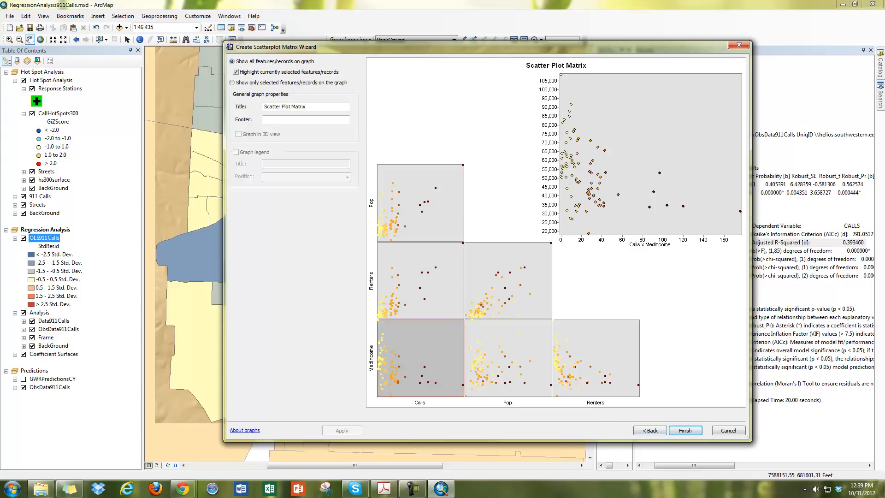
{"action": "left_click", "coordinate": [650, 430]}
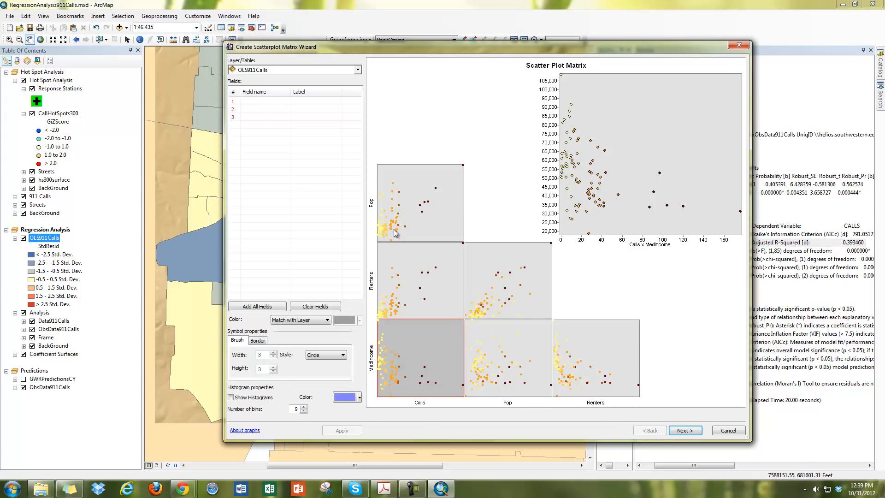
{"action": "left_click", "coordinate": [259, 103]}
{"action": "left_click", "coordinate": [261, 127]}
{"action": "left_click", "coordinate": [260, 109]}
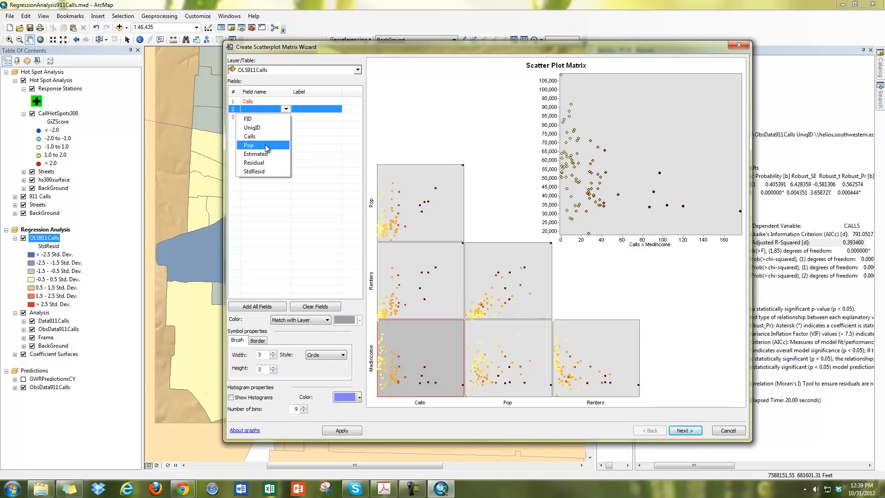
{"action": "left_click", "coordinate": [264, 144]}
{"action": "left_click", "coordinate": [261, 118]}
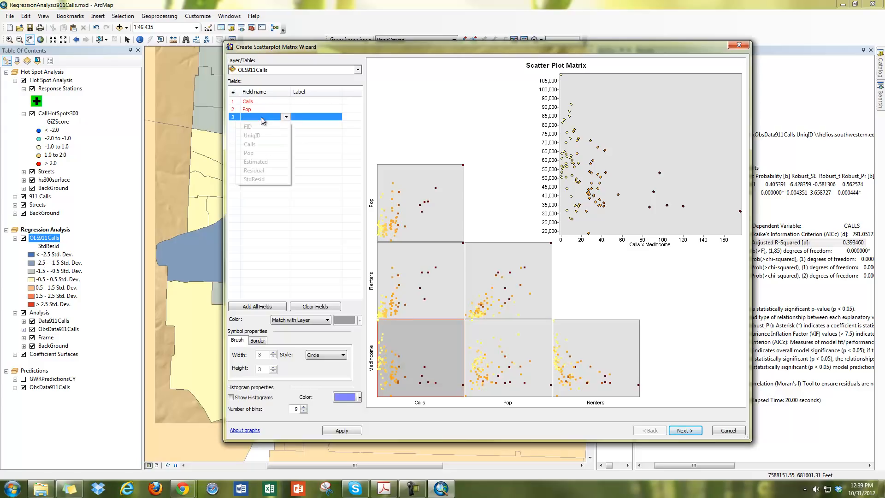
{"action": "left_click", "coordinate": [333, 147]}
- Set the source layer to ObsData911Calls and change the third field to Jobs and the fourth to LowEduc
{"action": "left_click", "coordinate": [357, 71]}
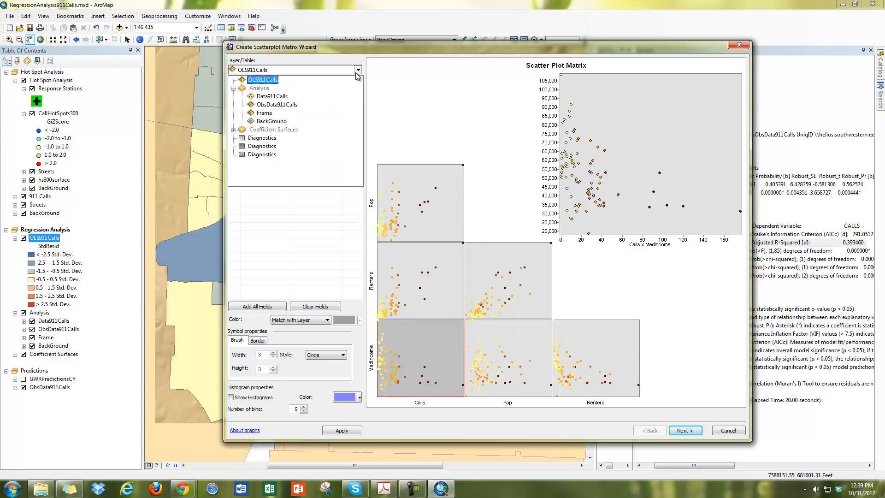
{"action": "left_click", "coordinate": [280, 104]}
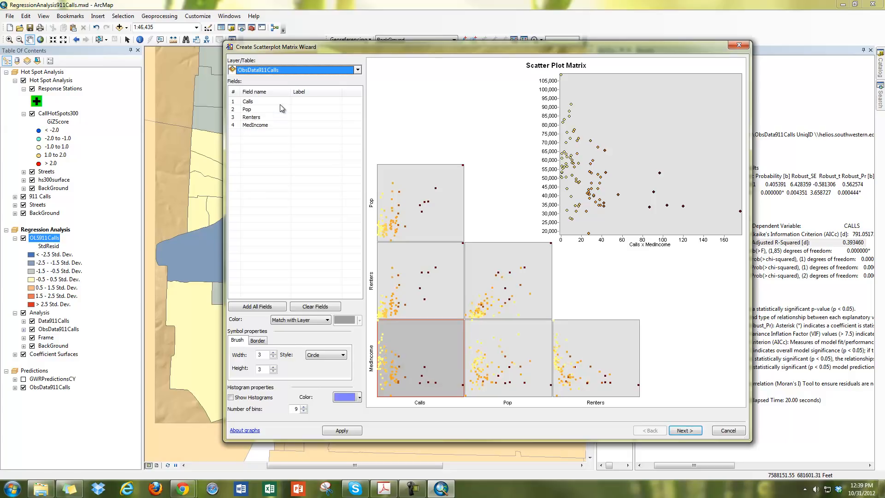
{"action": "left_click", "coordinate": [259, 118]}
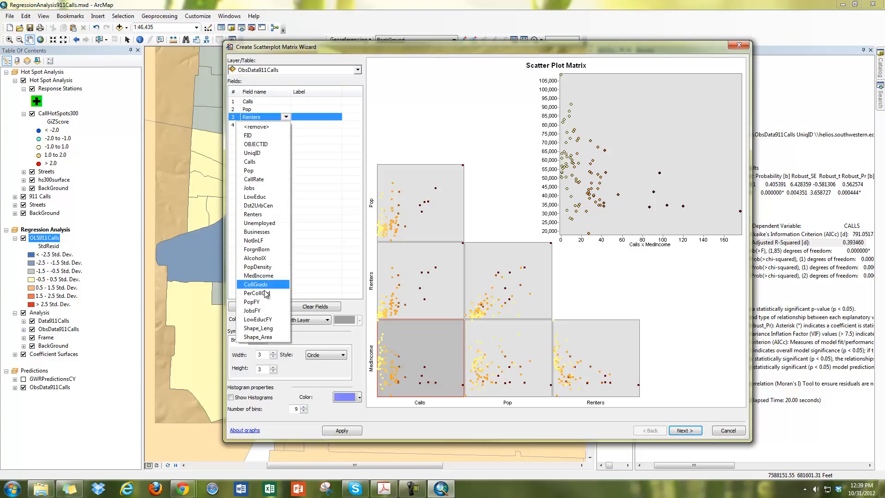
{"action": "left_click", "coordinate": [258, 188]}
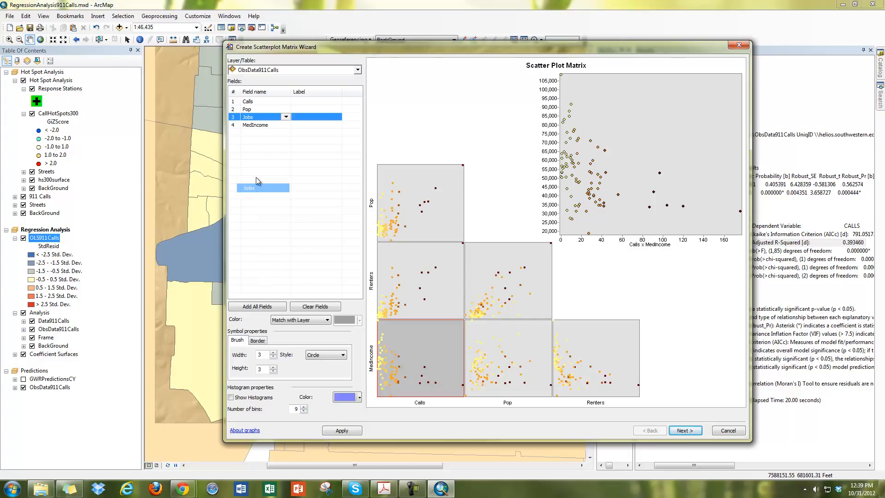
{"action": "left_click", "coordinate": [265, 124]}
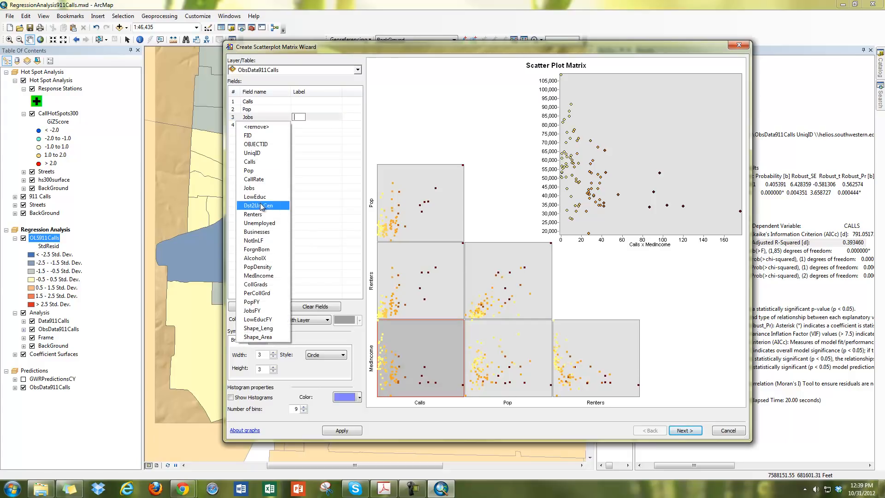
{"action": "left_click", "coordinate": [291, 114]}
{"action": "left_click", "coordinate": [276, 125]}
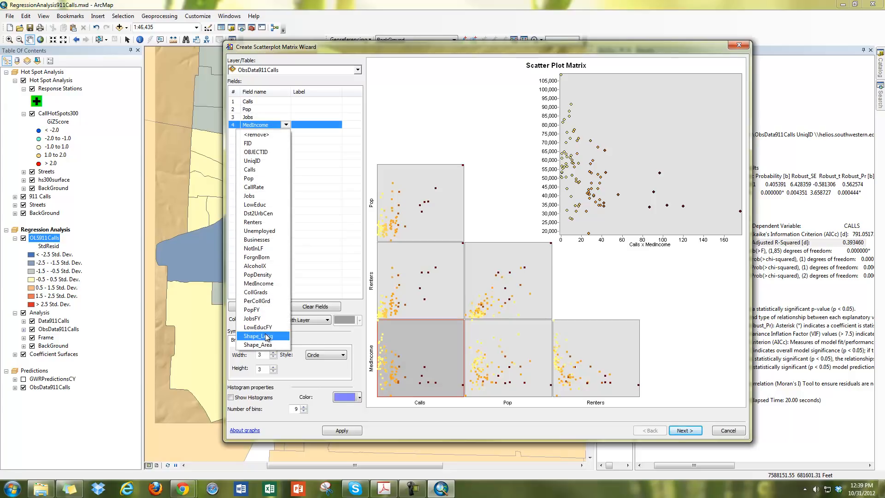
{"action": "left_click", "coordinate": [261, 204]}
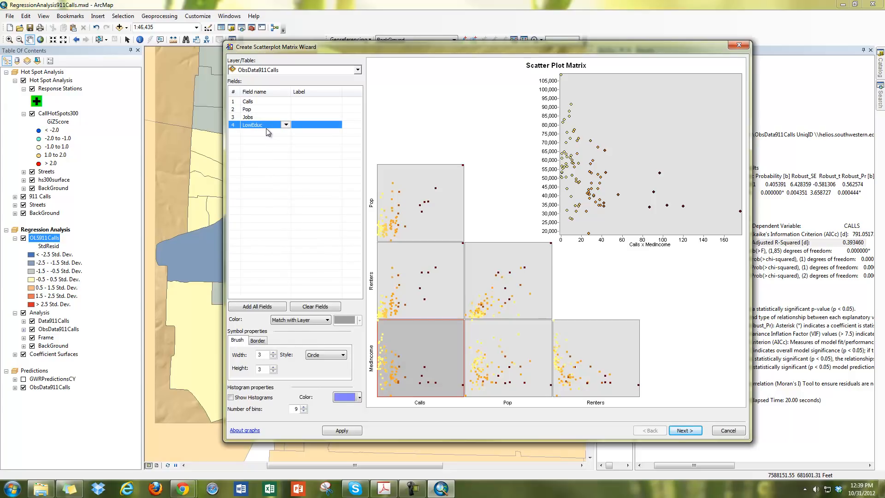
- Add Dst2UrbCen as the fifth field and generate the updated scatterplot matrix preview
{"action": "left_click", "coordinate": [267, 128]}
{"action": "left_click", "coordinate": [231, 131]}
{"action": "left_click", "coordinate": [265, 134]}
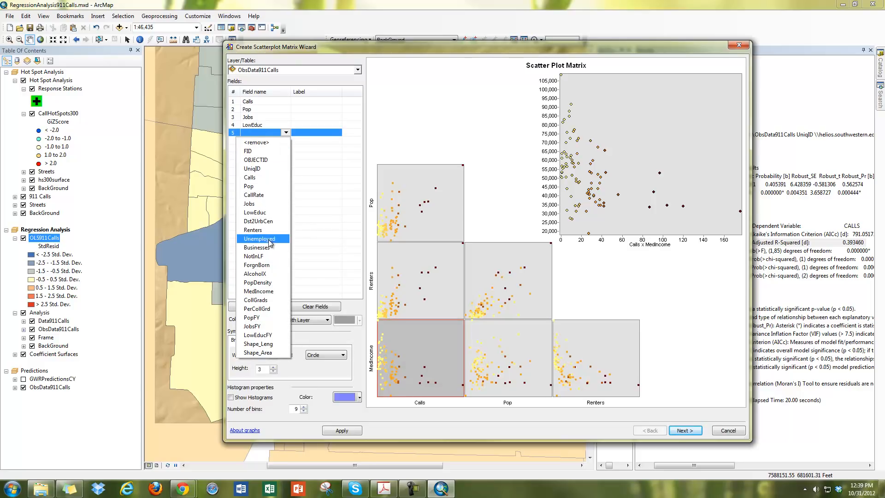
{"action": "left_click", "coordinate": [272, 223]}
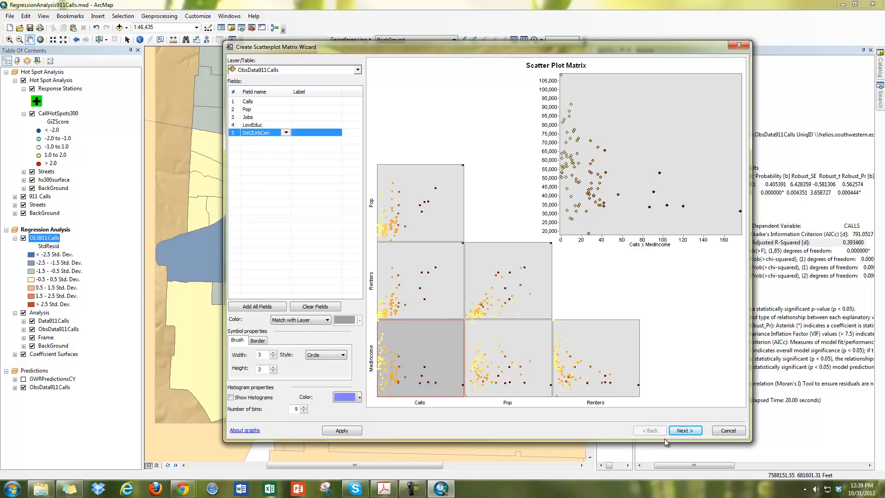
{"action": "left_click", "coordinate": [682, 431]}
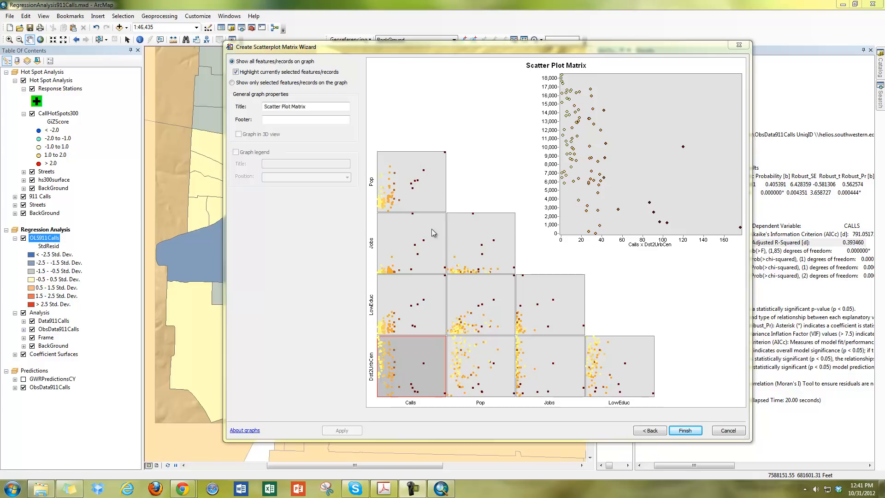
- Finish the scatterplot matrix, enlarge its graph window over the map for review, and close it
{"action": "left_click", "coordinate": [686, 430]}
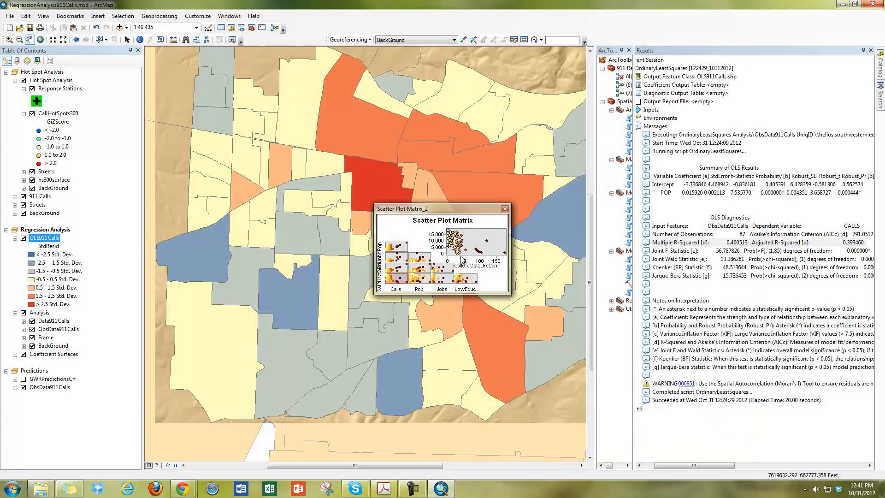
{"action": "left_click_drag", "start_coordinate": [460, 208], "coordinate": [385, 94]}
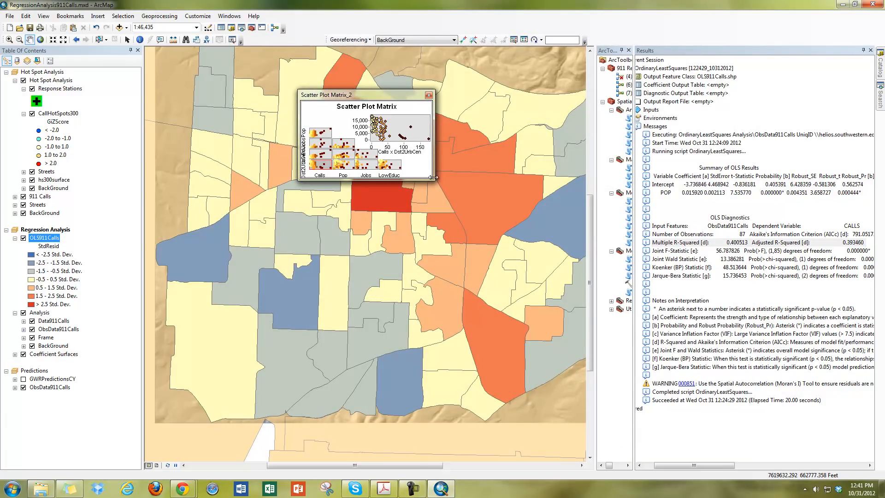
{"action": "left_click_drag", "start_coordinate": [432, 177], "coordinate": [506, 284]}
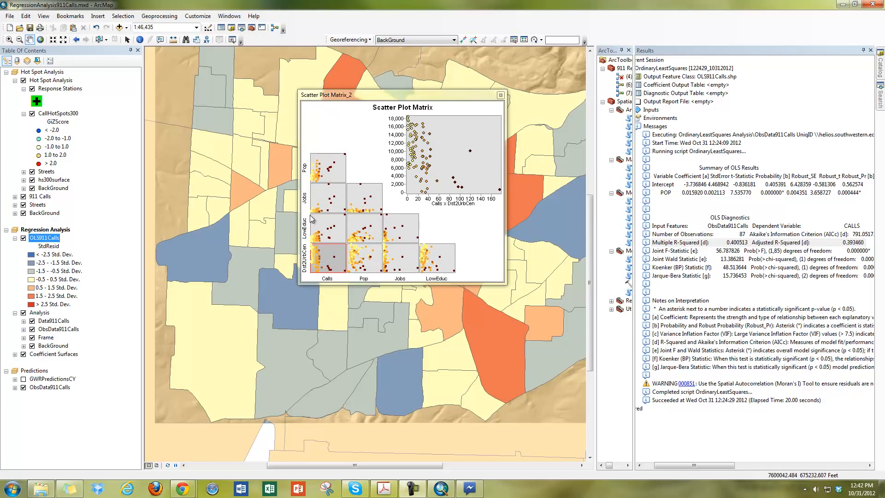
{"action": "left_click", "coordinate": [500, 95]}
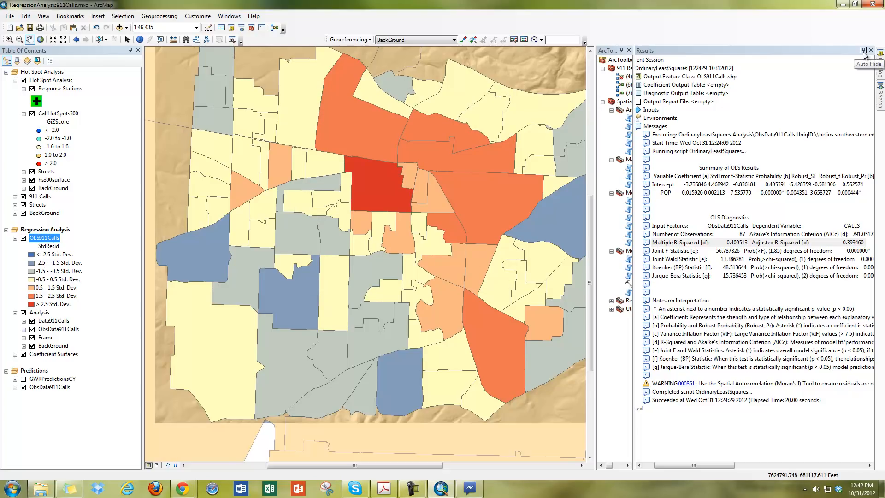
- Open the Ordinary Least Squares tool and set ObsData911Calls as the input feature class and UniqID as the unique ID field
{"action": "left_click_drag", "start_coordinate": [637, 215], "coordinate": [775, 234]}
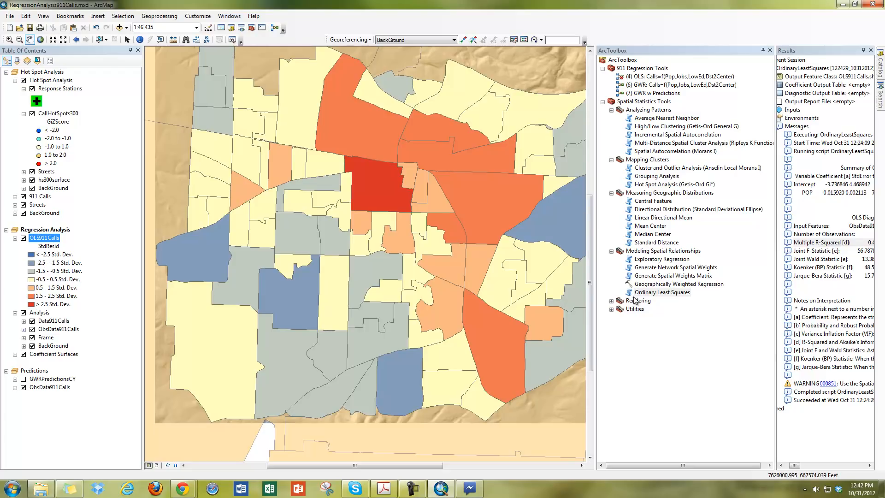
{"action": "double_click", "coordinate": [664, 292]}
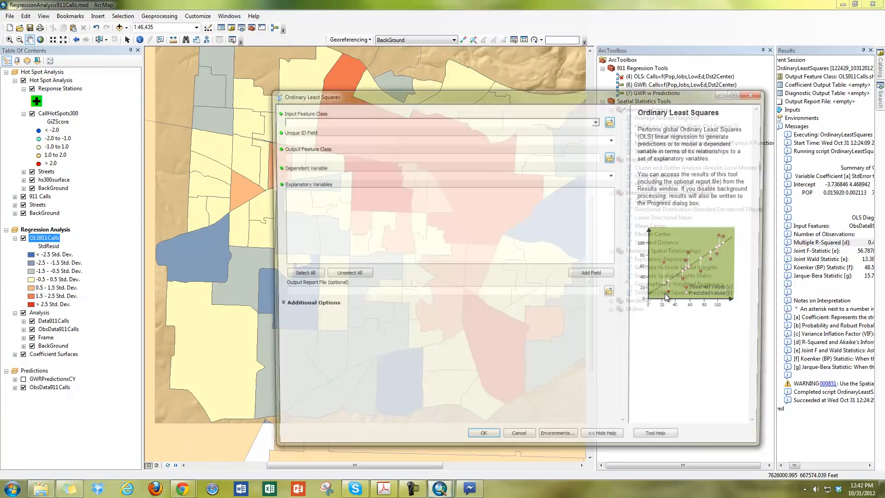
{"action": "left_click", "coordinate": [597, 121]}
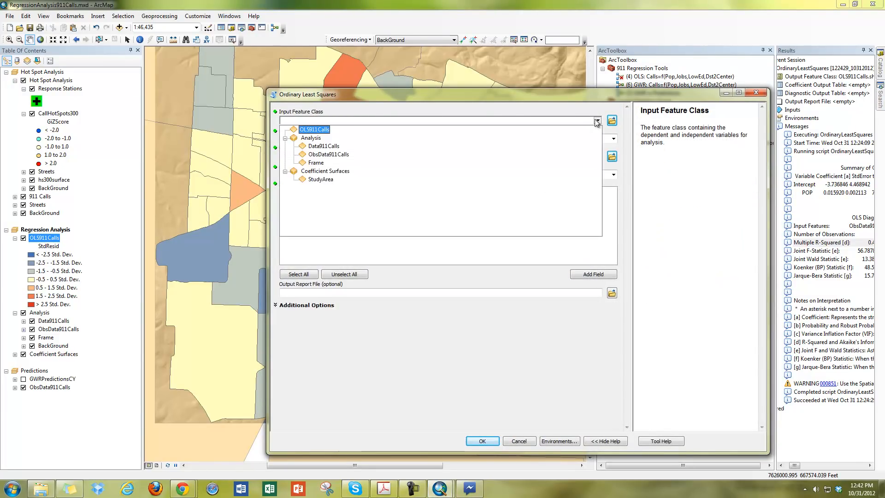
{"action": "left_click", "coordinate": [329, 155]}
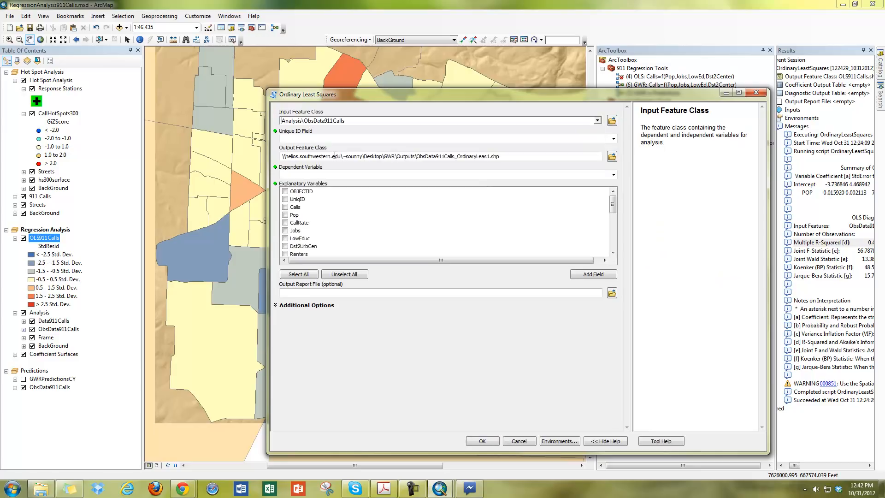
{"action": "left_click", "coordinate": [614, 138]}
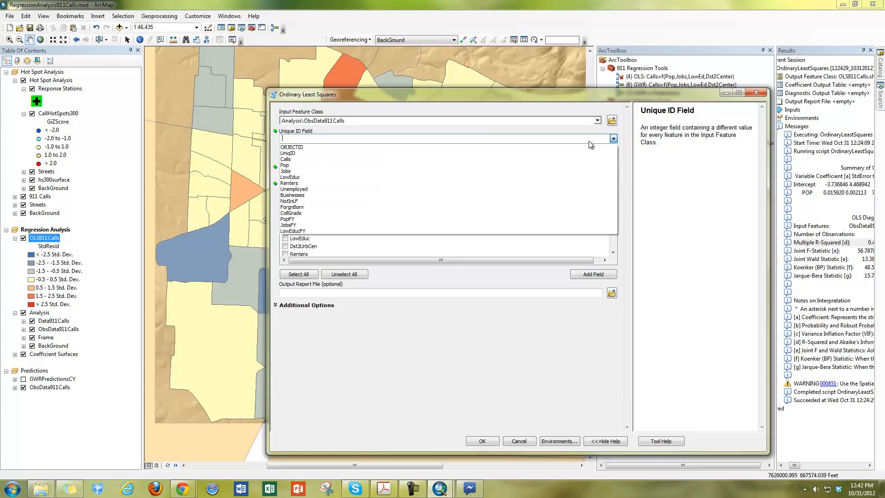
{"action": "left_click", "coordinate": [295, 148]}
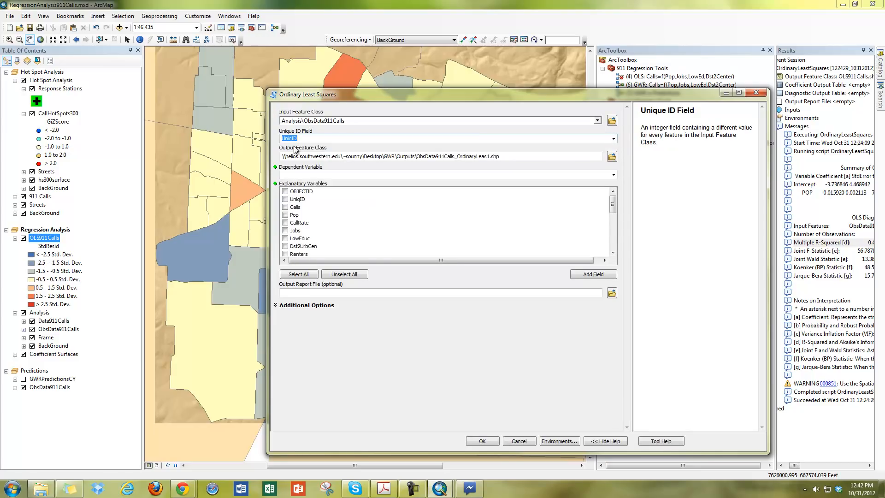
- Save the output feature class as Data911CallsOLS in the Outputs folder
{"action": "left_click", "coordinate": [611, 158]}
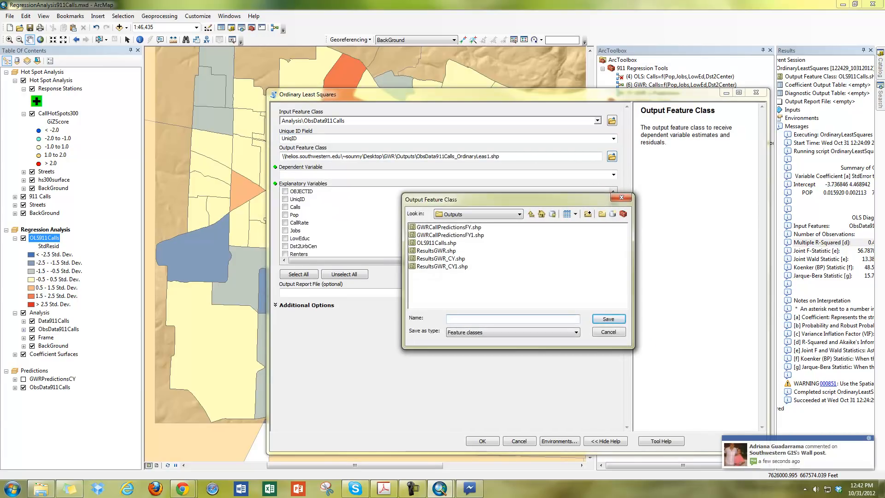
{"action": "left_click", "coordinate": [517, 321]}
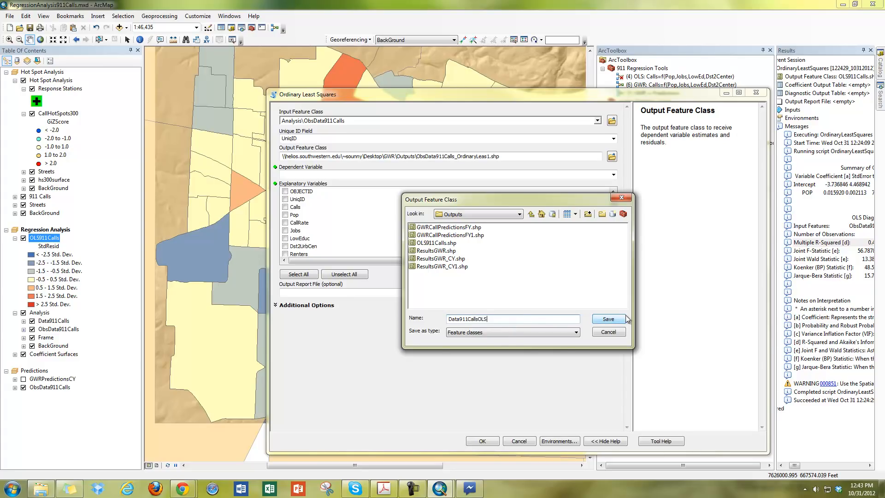
{"action": "left_click", "coordinate": [598, 320]}
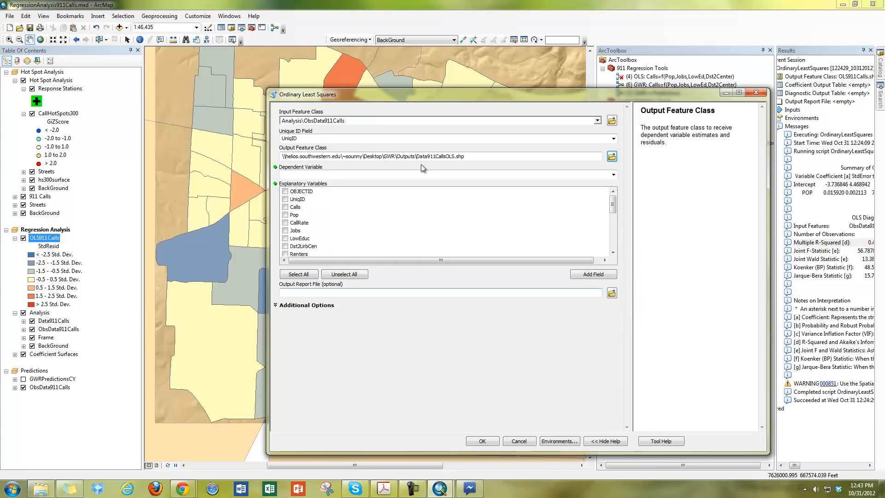
- Set Calls as the dependent variable with Pop, Jobs, LowEduc and Dst2UrbCen as explanatory variables, and run the regression
{"action": "left_click", "coordinate": [615, 175]}
{"action": "left_click", "coordinate": [306, 196]}
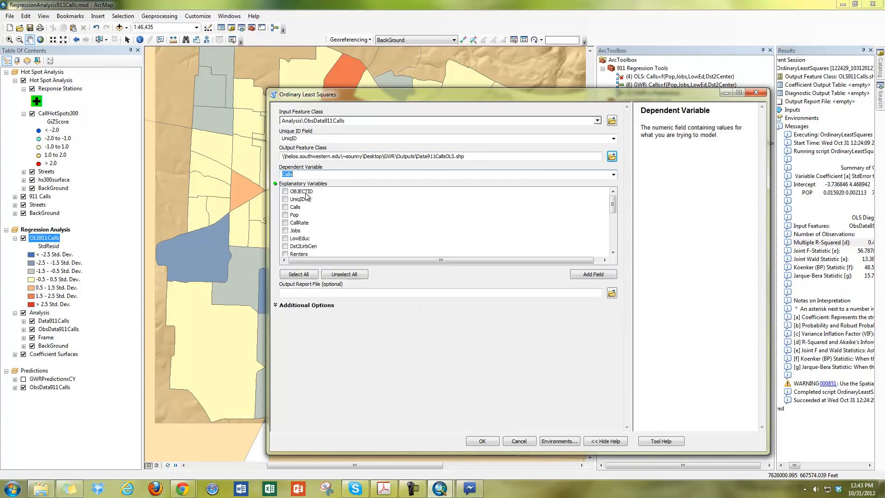
{"action": "left_click", "coordinate": [285, 215]}
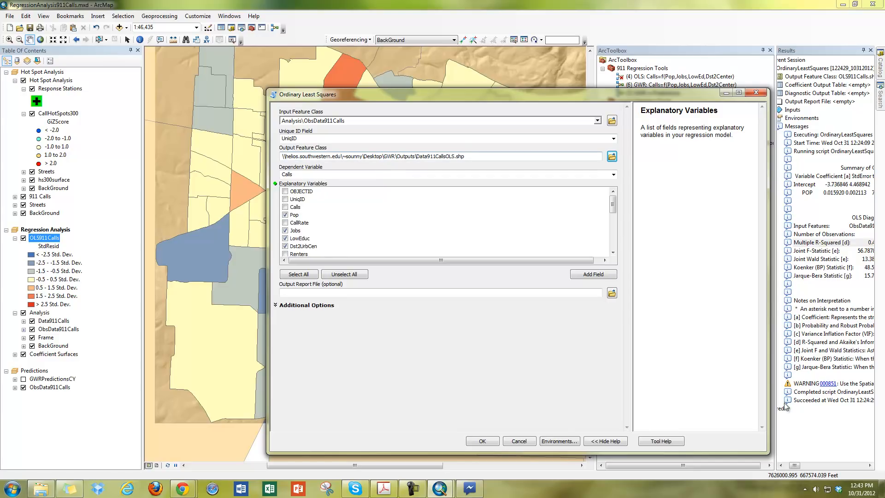
{"action": "left_click", "coordinate": [495, 444]}
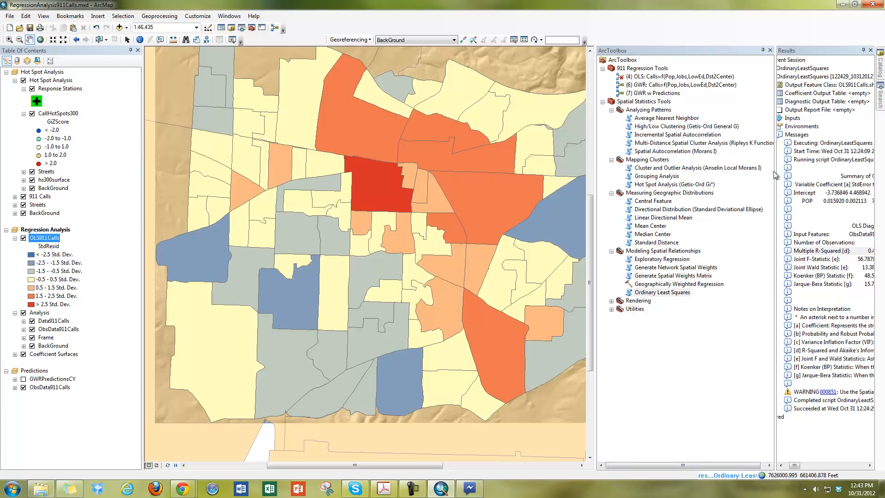
- Widen the Results window, expand the new OLS run's messages, and examine its coefficients and R-squared diagnostics
{"action": "left_click_drag", "start_coordinate": [773, 173], "coordinate": [634, 185]}
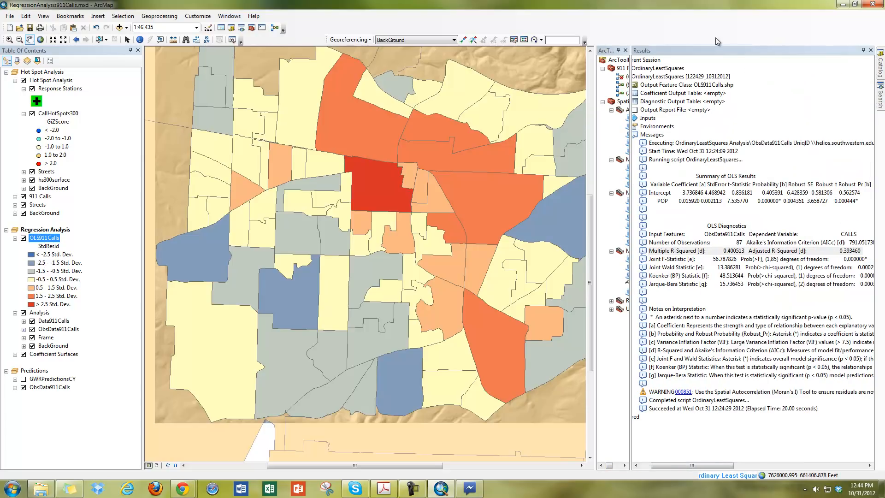
{"action": "left_click_drag", "start_coordinate": [723, 465], "coordinate": [658, 458]}
{"action": "left_click", "coordinate": [647, 77]}
{"action": "left_click", "coordinate": [647, 69]}
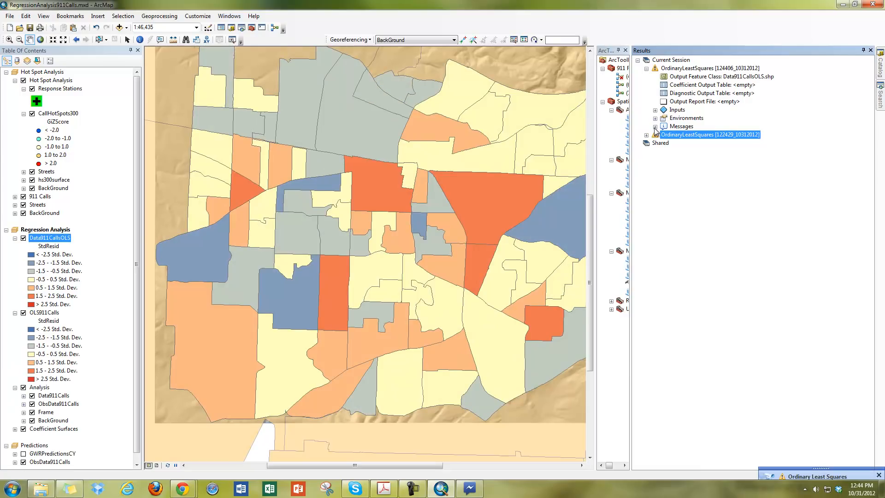
{"action": "left_click", "coordinate": [655, 127]}
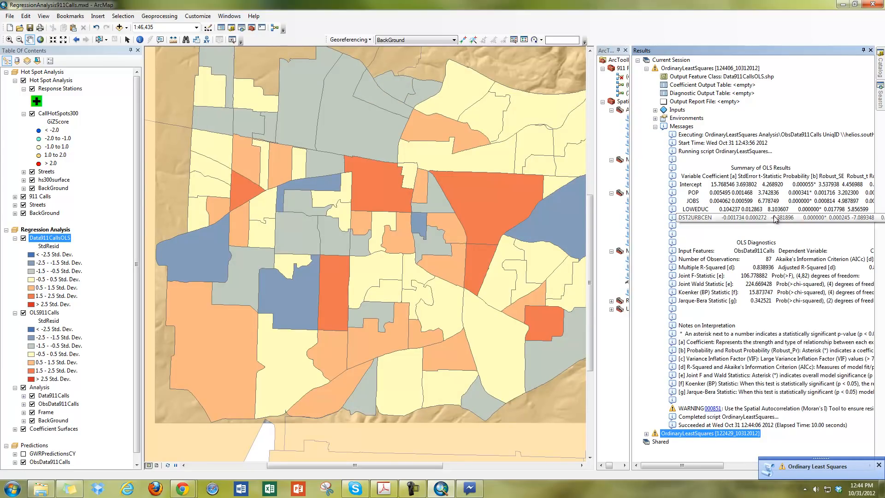
{"action": "left_click_drag", "start_coordinate": [715, 466], "coordinate": [731, 470]}
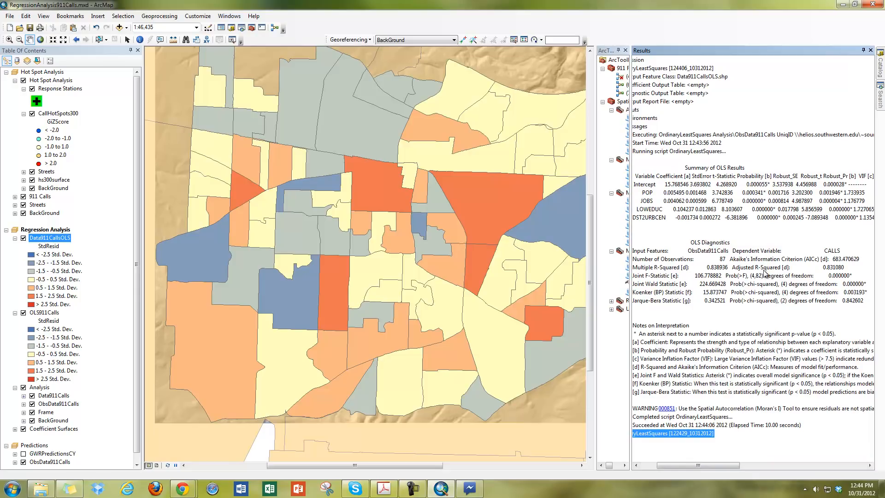
{"action": "left_click", "coordinate": [831, 271]}
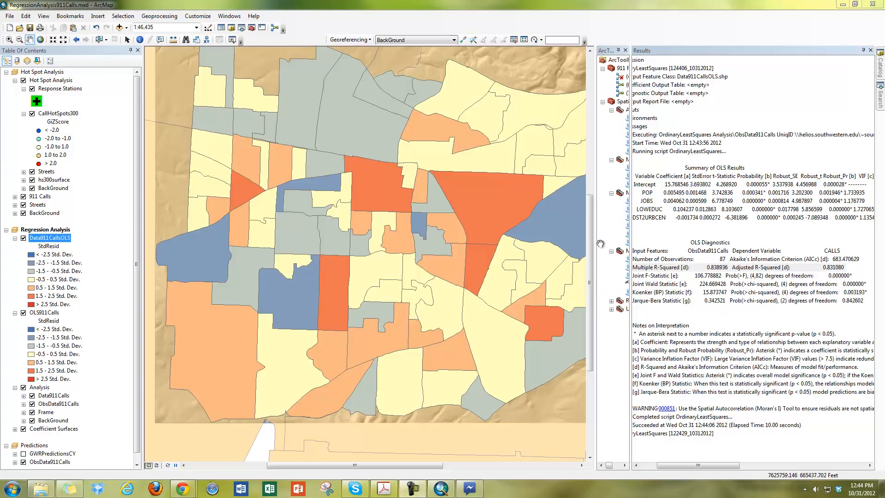
- Reopen the latest OrdinaryLeastSquares run from the session results to review its tool settings
{"action": "left_click_drag", "start_coordinate": [630, 137], "coordinate": [771, 139]}
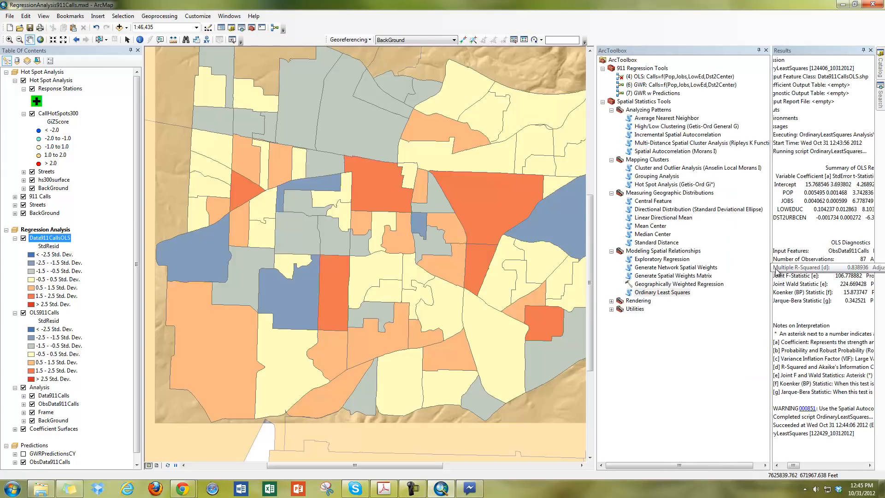
{"action": "left_click_drag", "start_coordinate": [771, 272], "coordinate": [634, 276]}
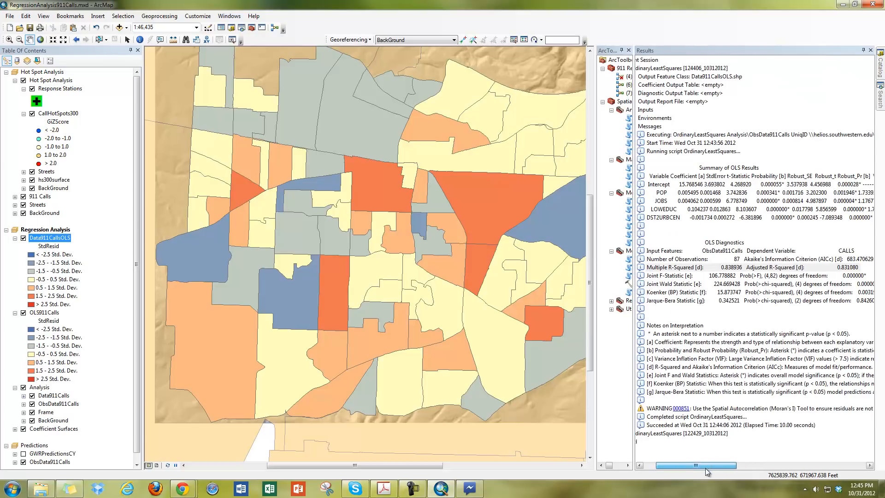
{"action": "left_click_drag", "start_coordinate": [705, 468], "coordinate": [694, 469]}
{"action": "double_click", "coordinate": [712, 69]}
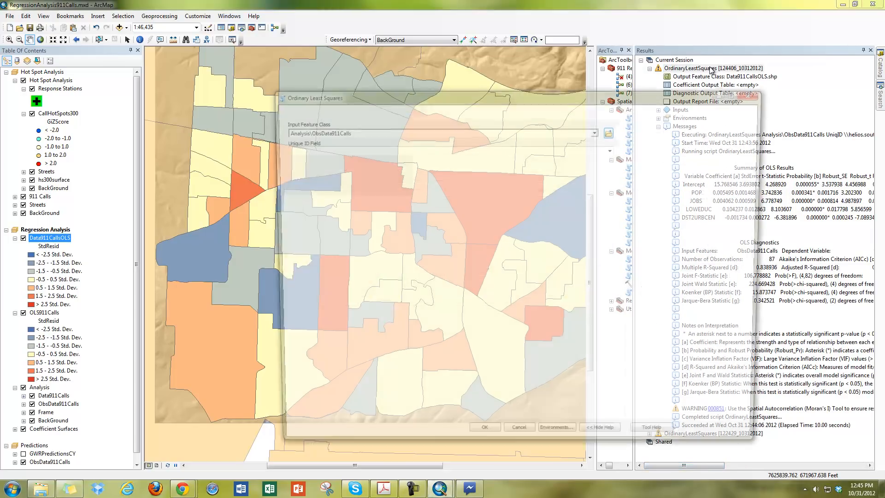
{"action": "scroll", "coordinate": [304, 263], "scroll_direction": "down", "scroll_amount": 1}
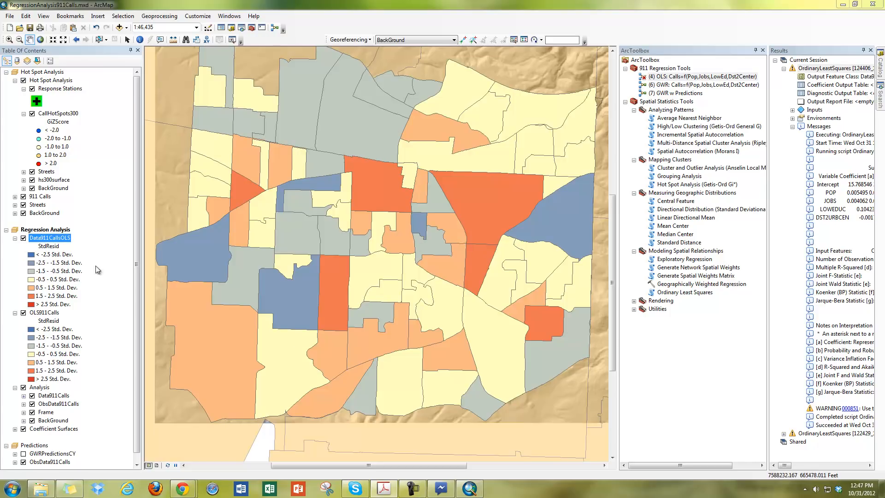
- Turn off the Data911CallsOLS, Analysis and Coefficient Surfaces layers to isolate the OLS911Calls residual map
{"action": "left_click", "coordinate": [23, 238]}
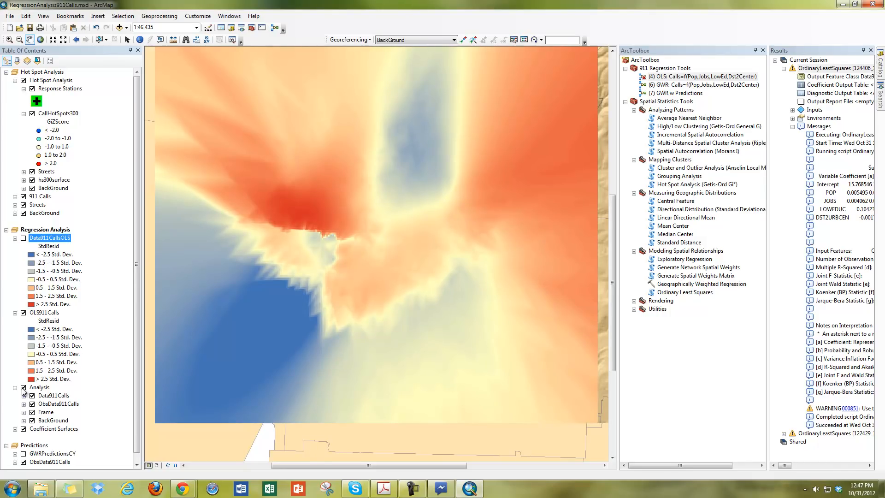
{"action": "left_click", "coordinate": [23, 388]}
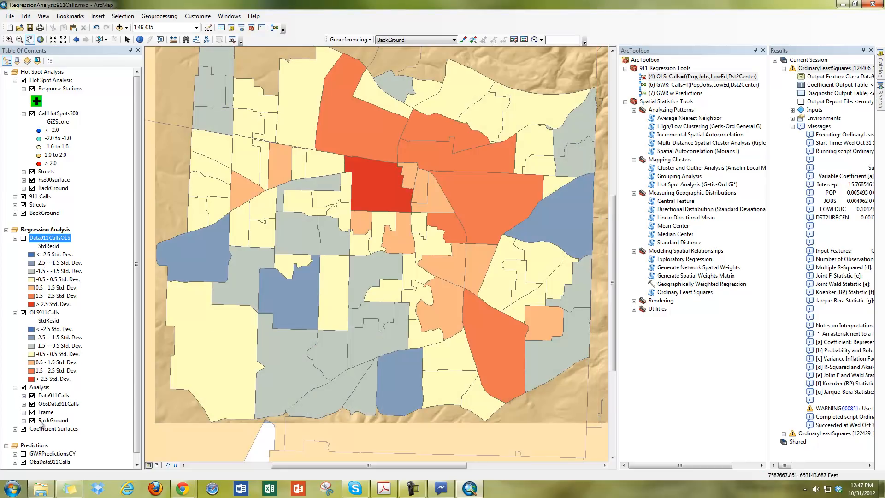
{"action": "left_click", "coordinate": [23, 388]}
{"action": "left_click", "coordinate": [23, 428]}
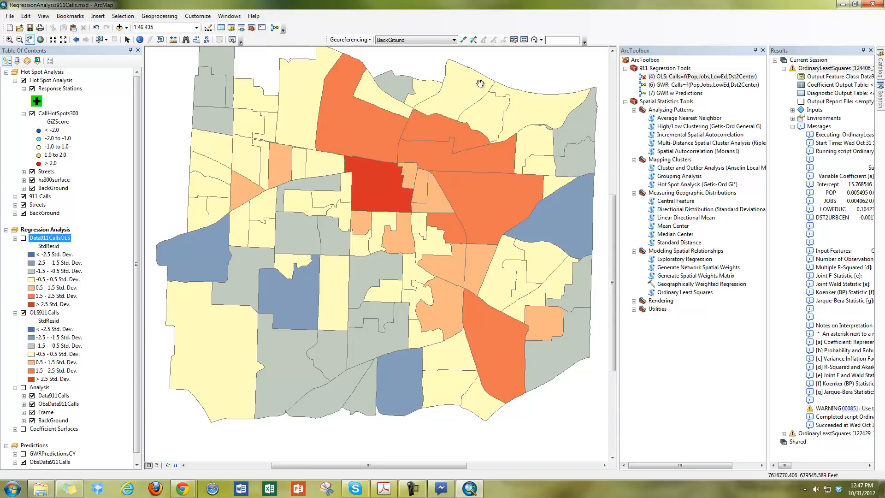
- Hide the OLS911Calls layer and show Data911CallsOLS to compare the residual maps at 1:60,000
{"action": "scroll", "coordinate": [337, 178], "scroll_direction": "down", "scroll_amount": 1}
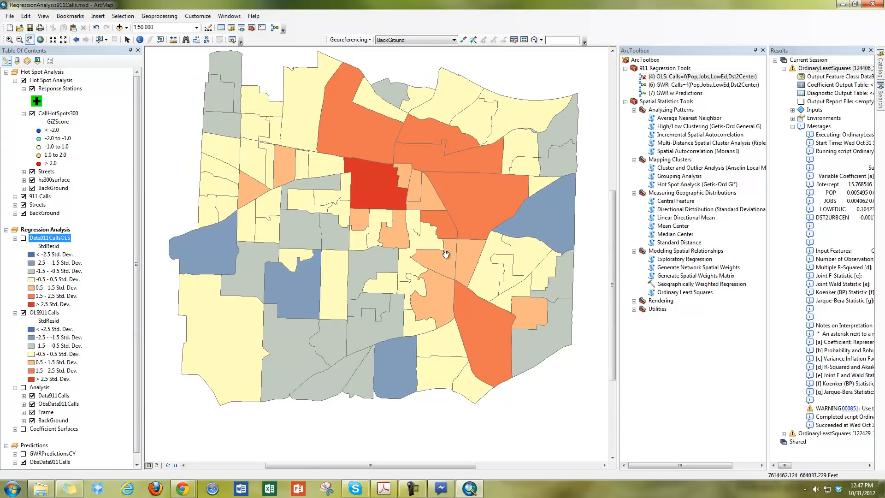
{"action": "scroll", "coordinate": [360, 242], "scroll_direction": "down", "scroll_amount": 1}
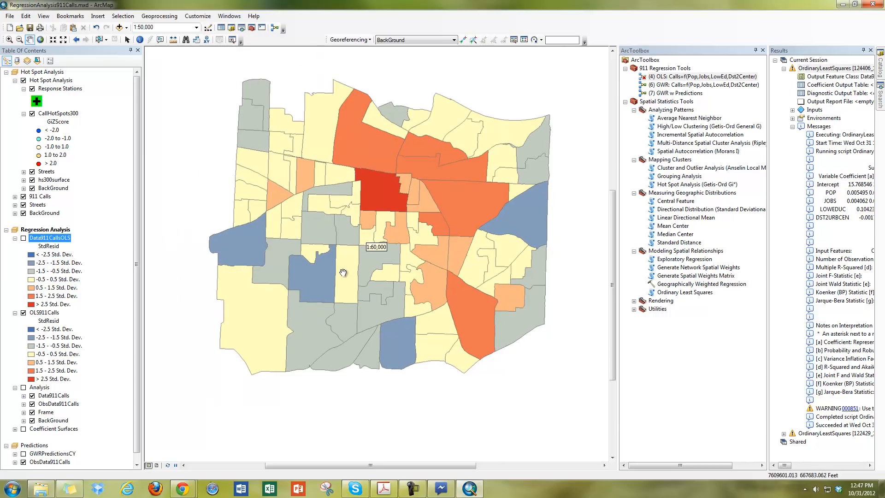
{"action": "left_click", "coordinate": [23, 313]}
{"action": "left_click", "coordinate": [23, 238]}
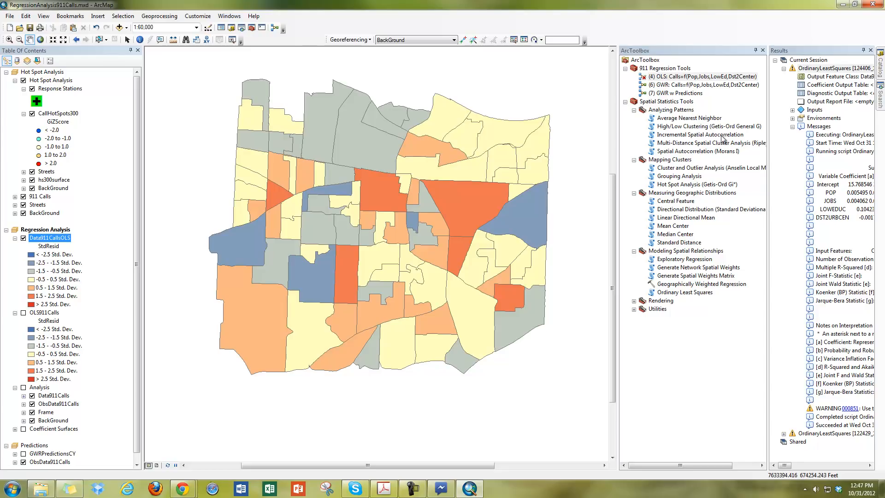
- Open the Spatial Autocorrelation (Morans I) tool and set Data911CallsOLS as the input feature class
{"action": "left_click", "coordinate": [717, 153]}
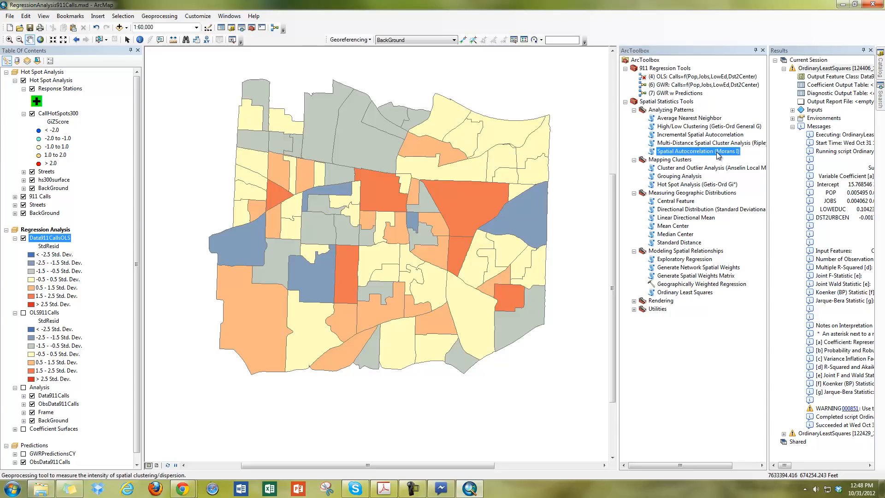
{"action": "double_click", "coordinate": [718, 153]}
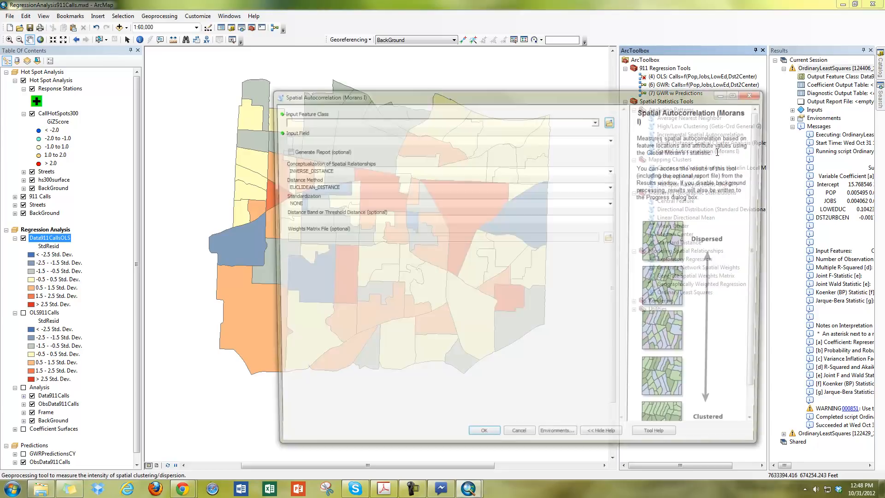
{"action": "left_click_drag", "start_coordinate": [701, 98], "coordinate": [595, 74]}
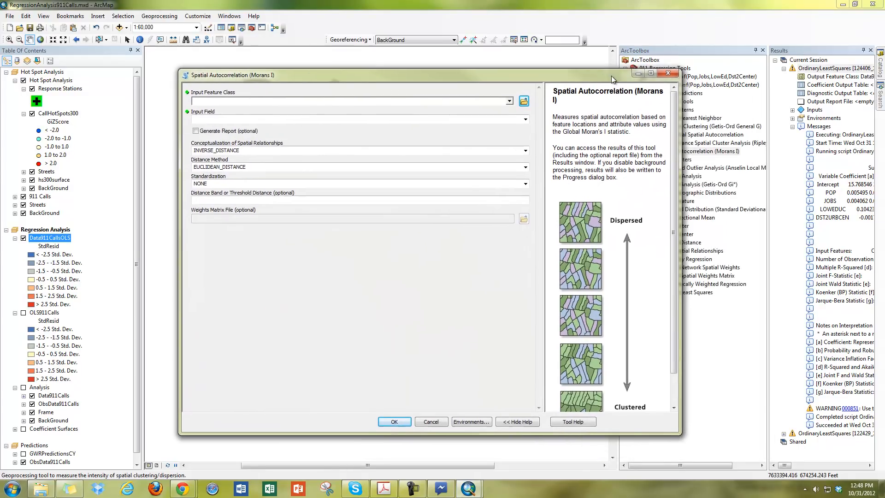
{"action": "scroll", "coordinate": [582, 382], "scroll_direction": "down", "scroll_amount": 2}
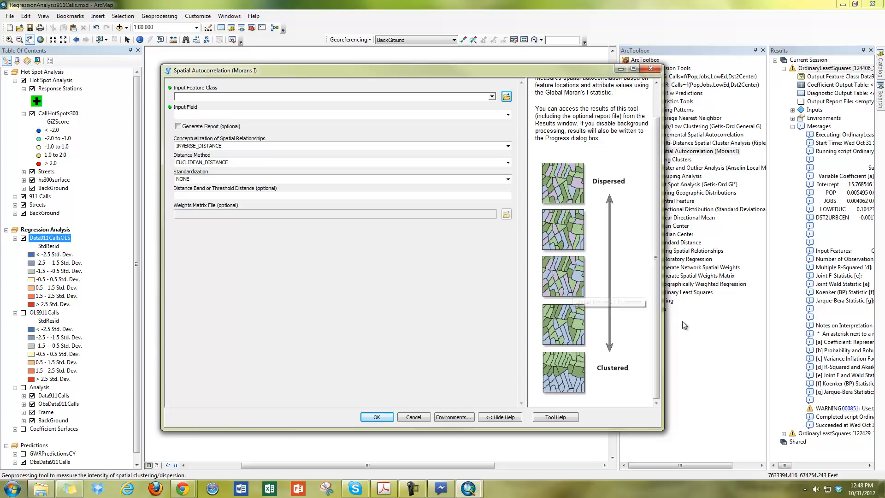
{"action": "scroll", "coordinate": [640, 225], "scroll_direction": "up", "scroll_amount": 2}
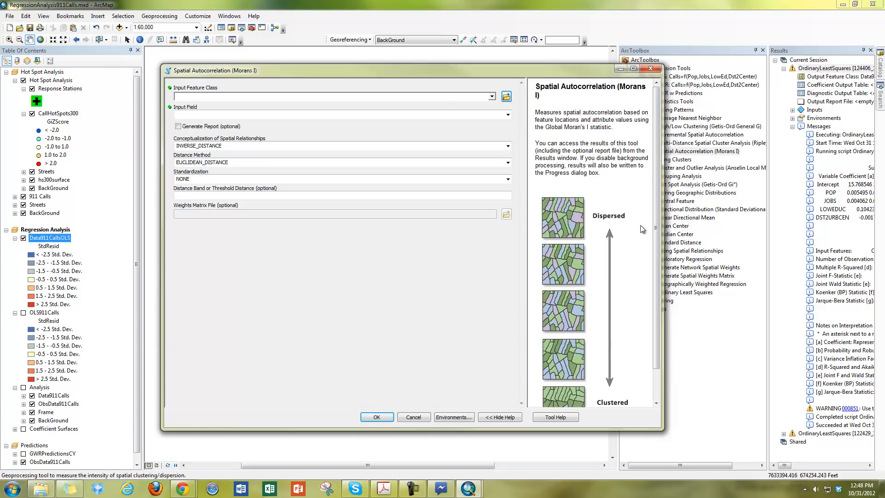
{"action": "left_click", "coordinate": [492, 96]}
{"action": "left_click", "coordinate": [231, 108]}
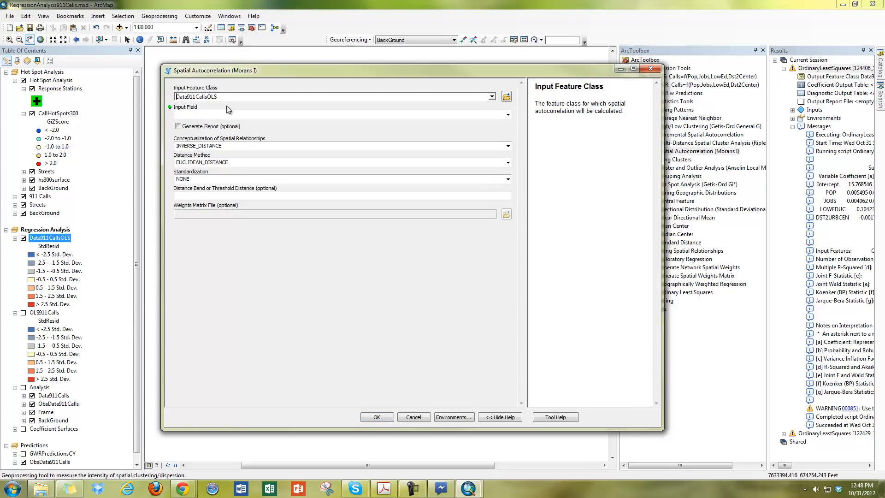
- Set StdResid as the input field, enable report generation, and run the spatial autocorrelation
{"action": "left_click", "coordinate": [508, 114]}
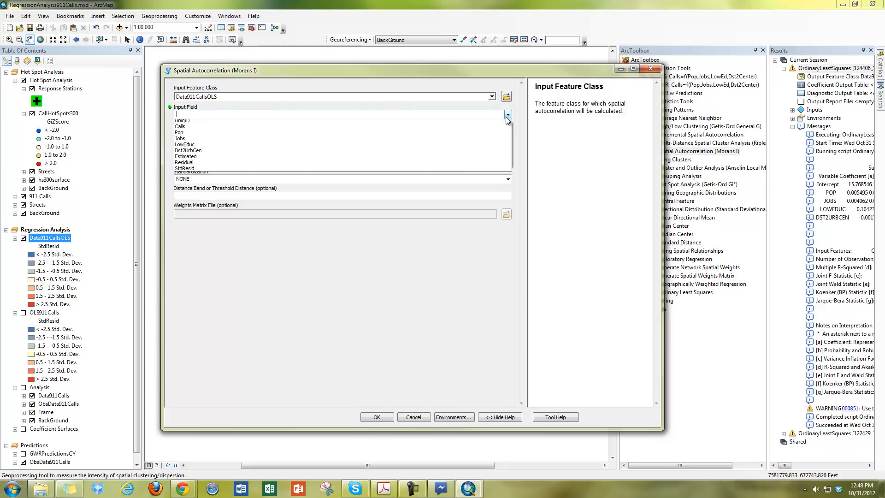
{"action": "left_click", "coordinate": [189, 172]}
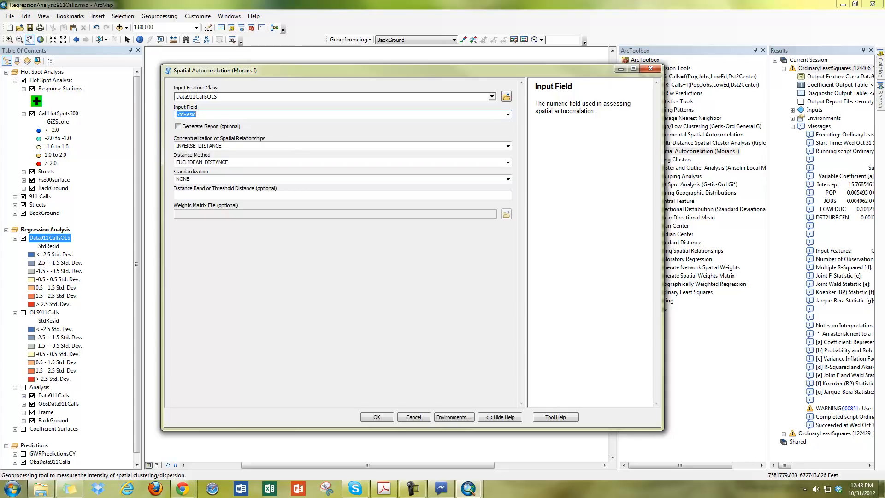
{"action": "left_click", "coordinate": [179, 127]}
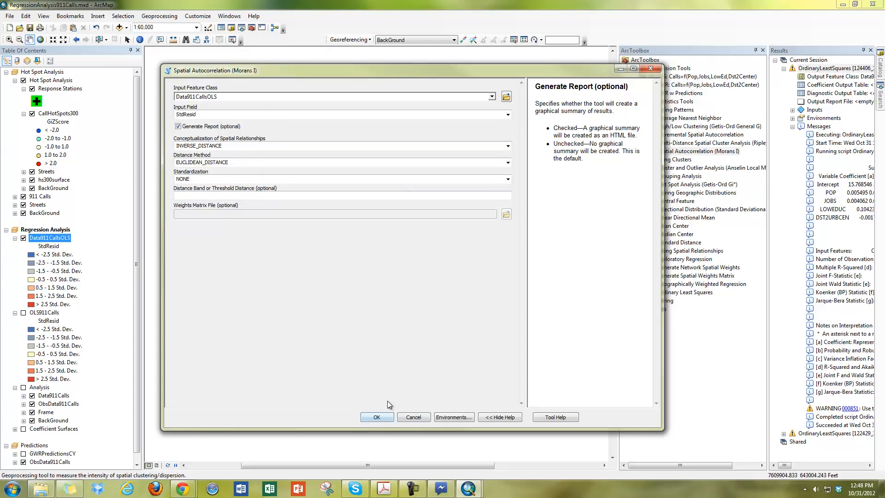
{"action": "left_click", "coordinate": [381, 415]}
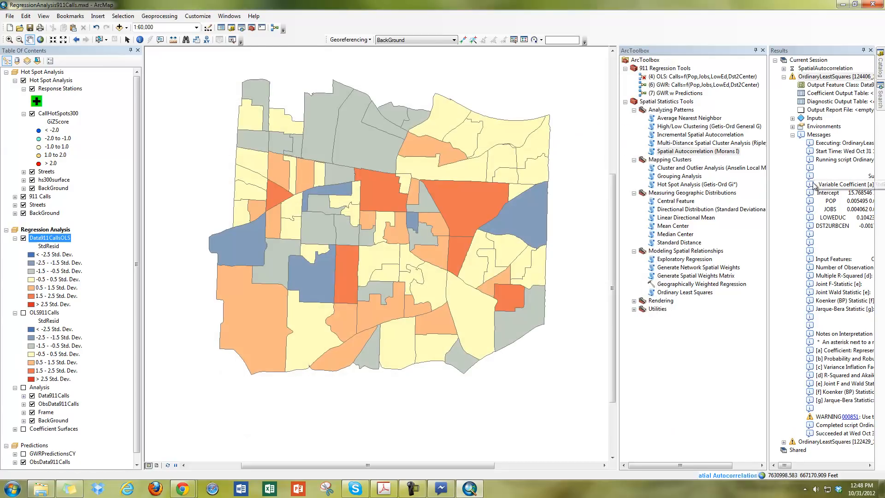
- Expand the SpatialAutocorrelation messages in the Results window and examine the Global Moran's I summary
{"action": "left_click_drag", "start_coordinate": [768, 69], "coordinate": [692, 69]}
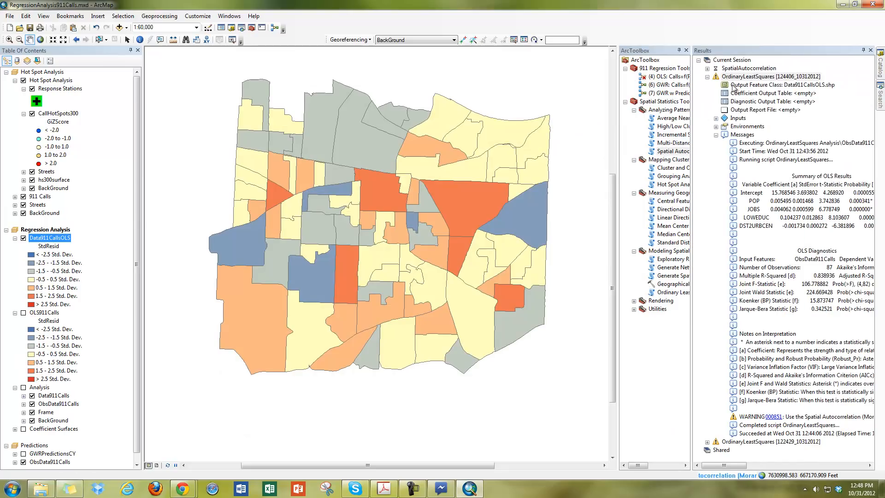
{"action": "left_click", "coordinate": [707, 69]}
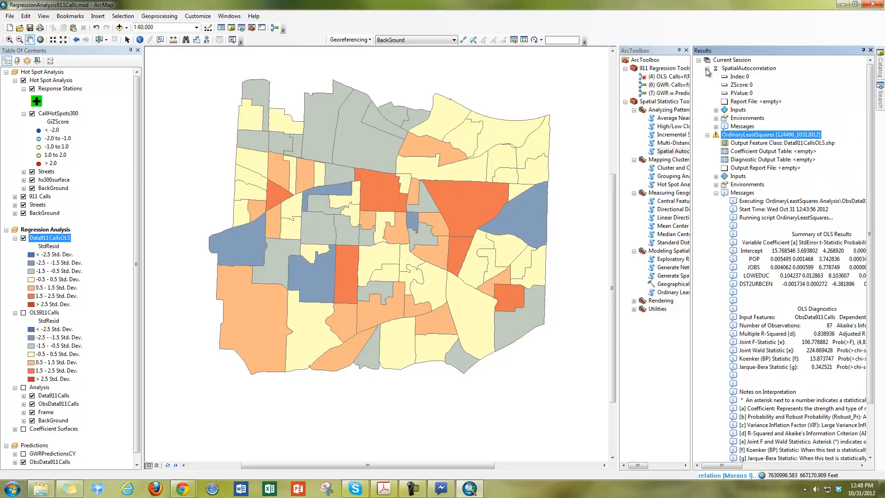
{"action": "left_click", "coordinate": [716, 127]}
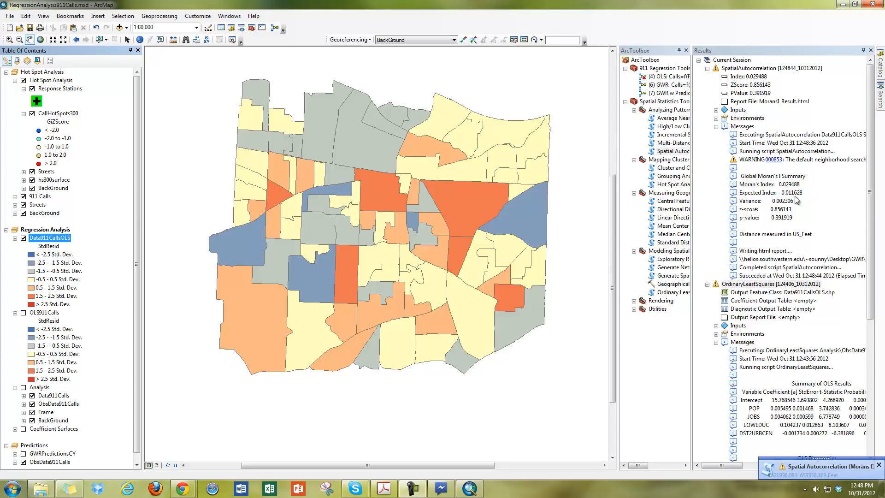
{"action": "left_click", "coordinate": [802, 276]}
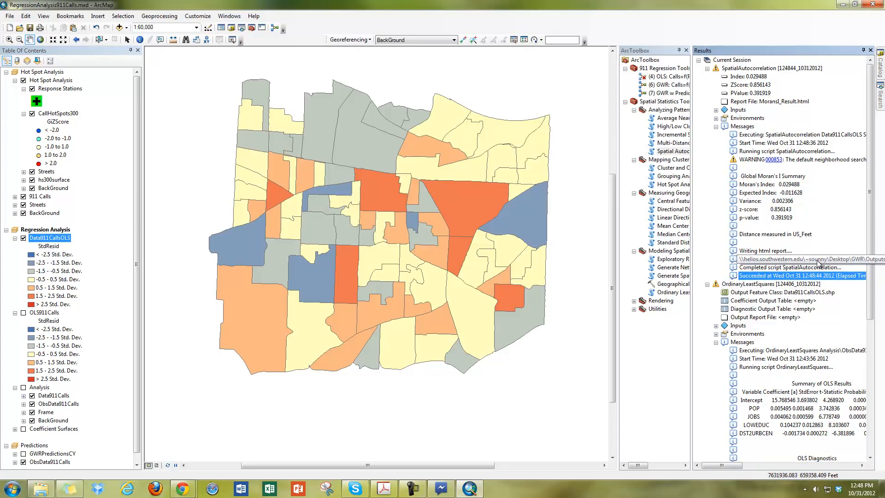
- Read the full path of the Moran's I HTML report in the SpatialAutocorrelation messages, resizing the Results window as needed
{"action": "left_click", "coordinate": [817, 261]}
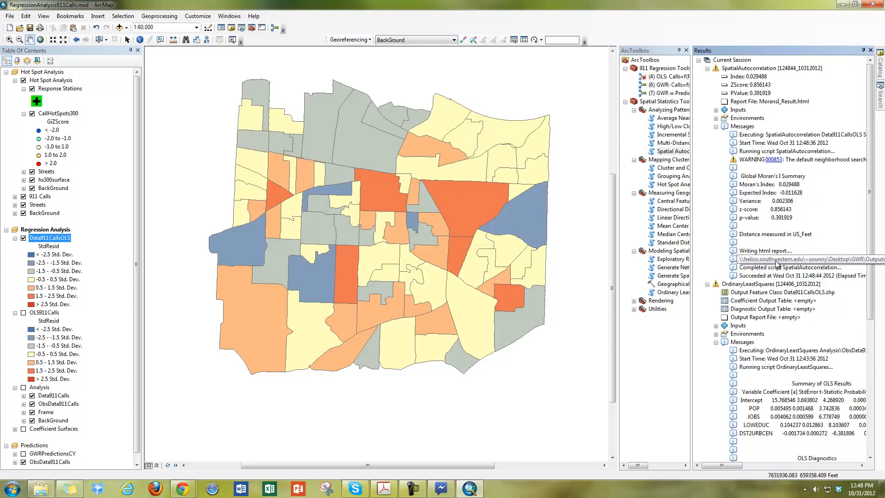
{"action": "left_click_drag", "start_coordinate": [692, 177], "coordinate": [607, 184]}
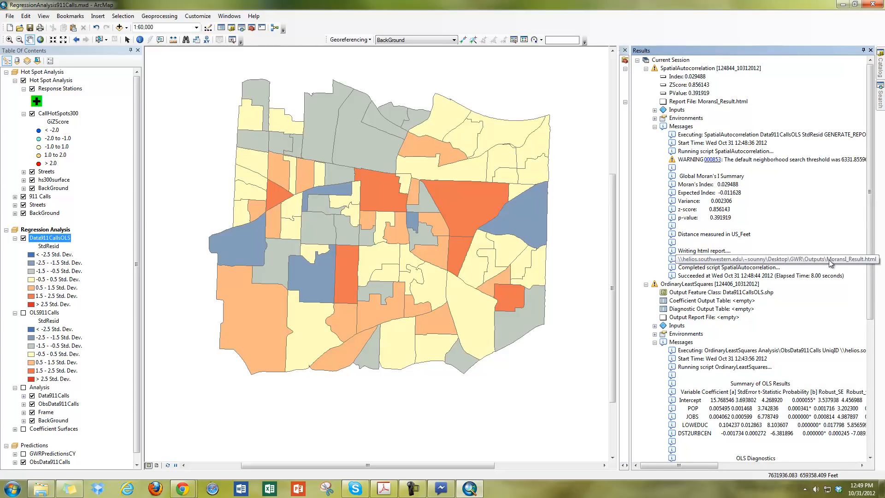
{"action": "left_click_drag", "start_coordinate": [630, 153], "coordinate": [759, 155]}
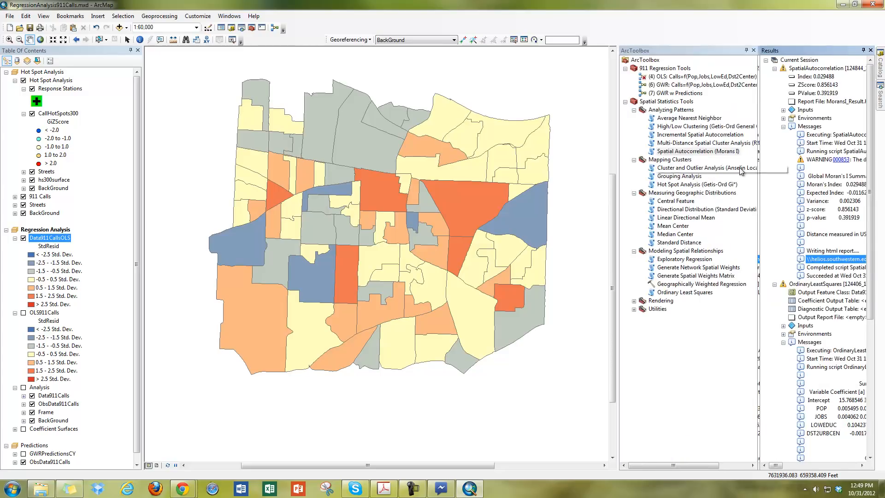
- Switch to Windows Explorer and look through the GWR Outputs folder for the Moran's I report file
{"action": "left_click", "coordinate": [41, 488]}
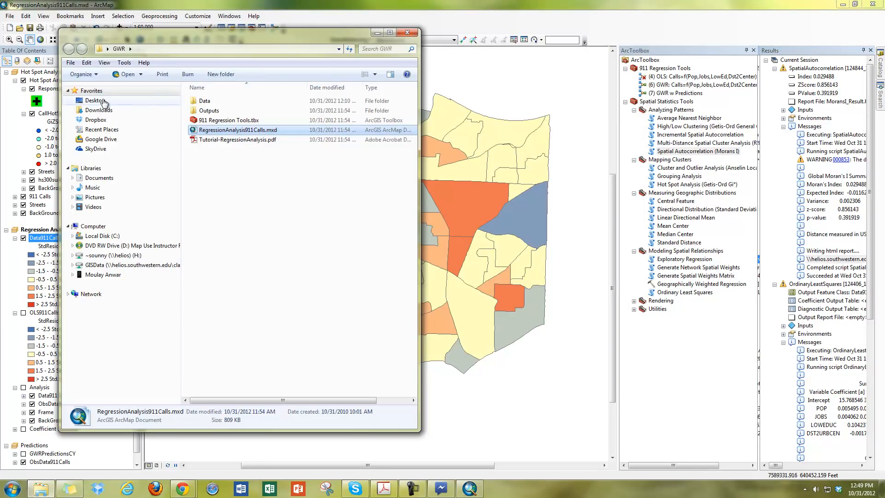
{"action": "double_click", "coordinate": [220, 111]}
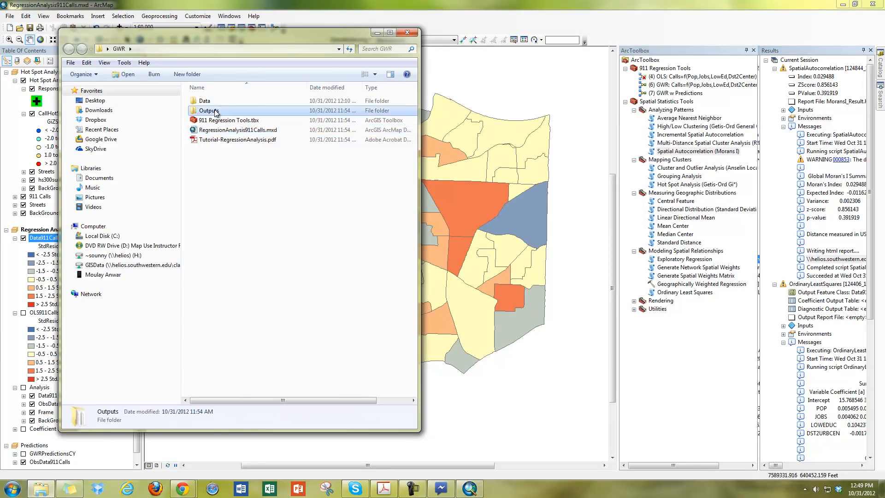
{"action": "scroll", "coordinate": [226, 159], "scroll_direction": "down", "scroll_amount": 6}
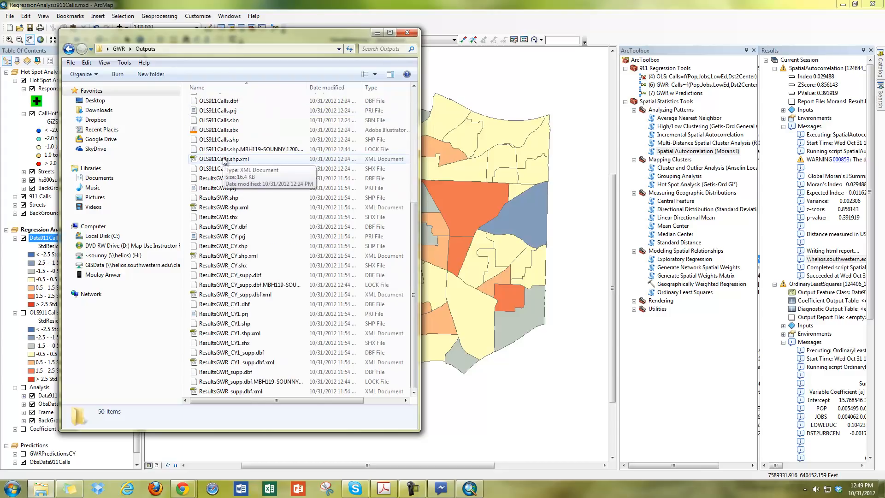
{"action": "scroll", "coordinate": [224, 160], "scroll_direction": "up", "scroll_amount": 6}
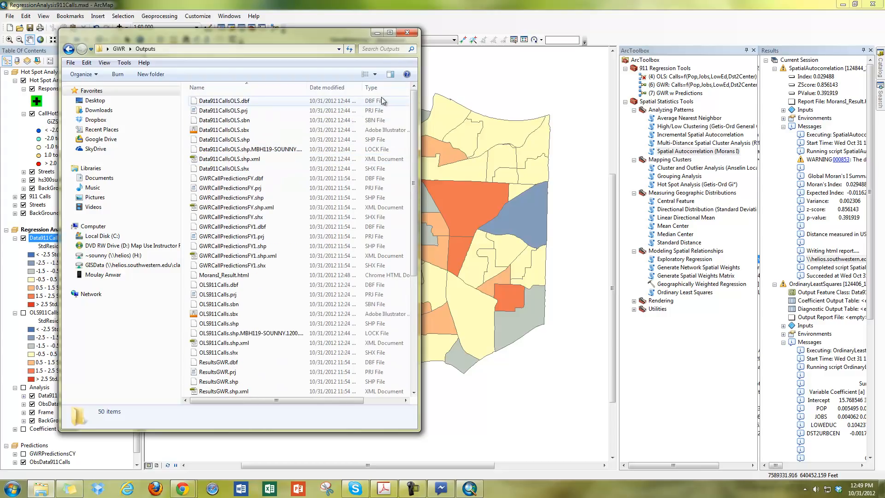
{"action": "scroll", "coordinate": [239, 261], "scroll_direction": "down", "scroll_amount": 4}
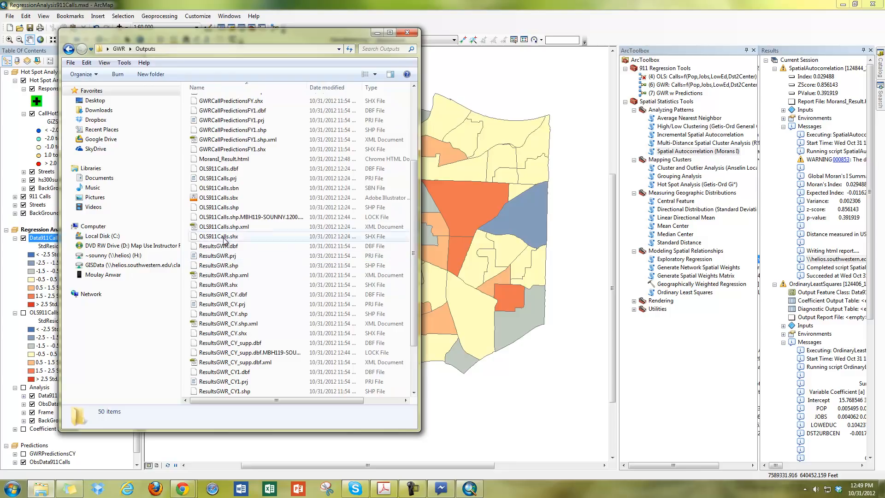
{"action": "scroll", "coordinate": [241, 265], "scroll_direction": "up", "scroll_amount": 2}
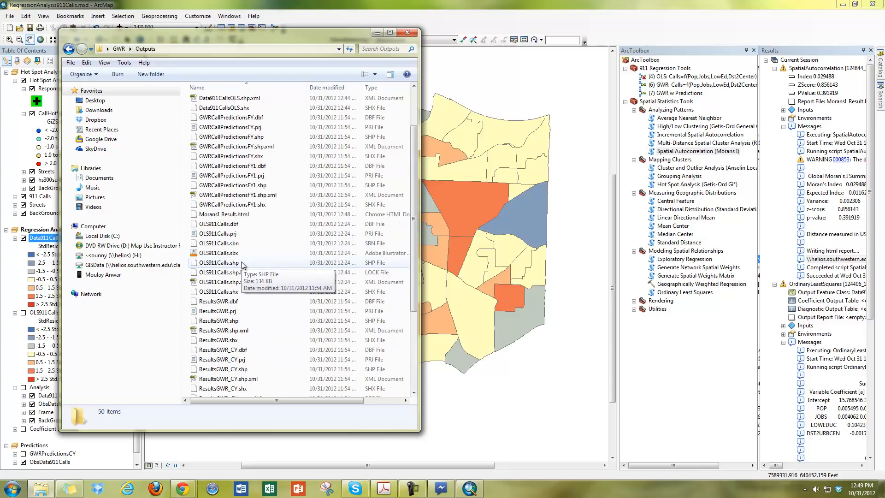
{"action": "left_click", "coordinate": [379, 88]}
{"action": "scroll", "coordinate": [380, 166], "scroll_direction": "down", "scroll_amount": 7}
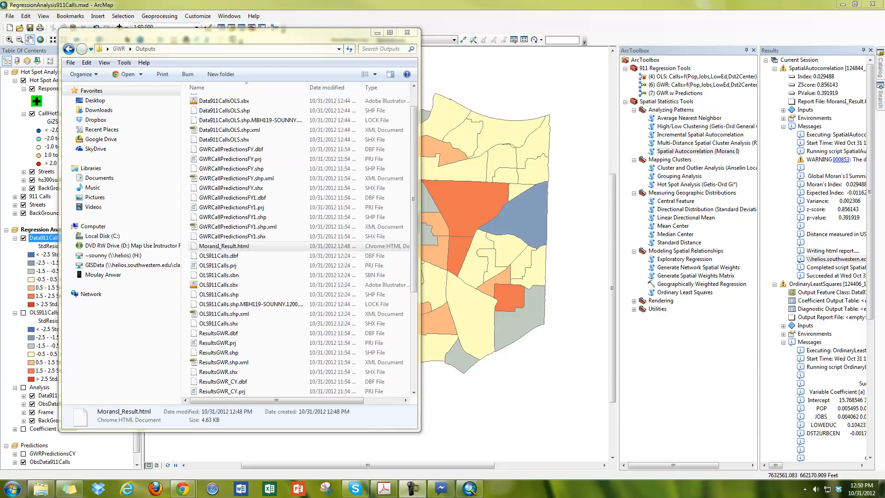
- Open MoransI_Result.html in the browser, review the Spatial Autocorrelation Report, and close it to return to ArcMap
{"action": "left_click", "coordinate": [224, 245]}
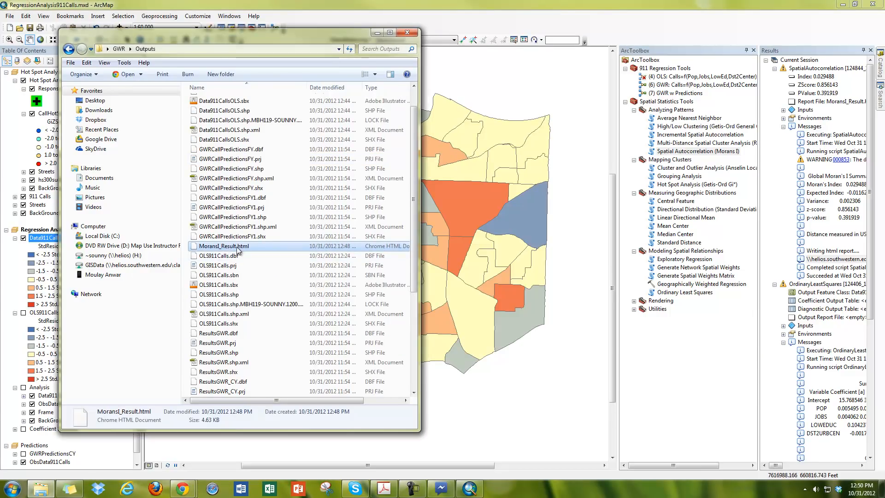
{"action": "scroll", "coordinate": [228, 251], "scroll_direction": "up", "scroll_amount": 1}
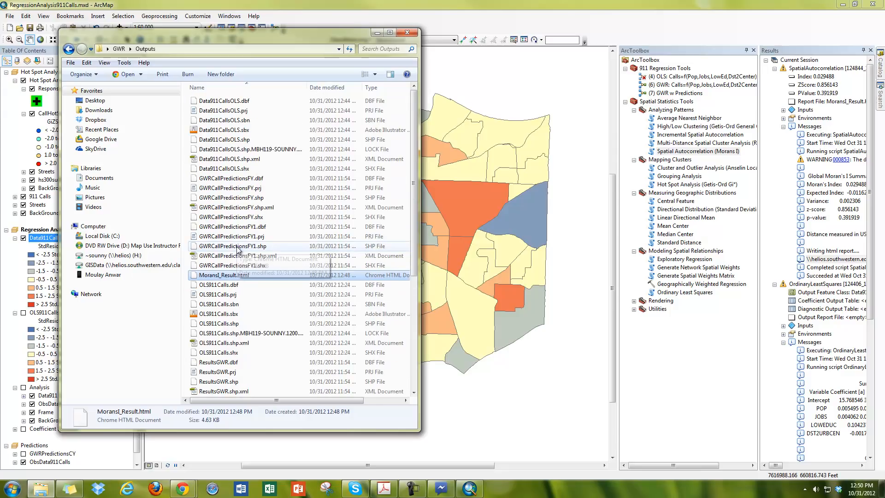
{"action": "double_click", "coordinate": [241, 276]}
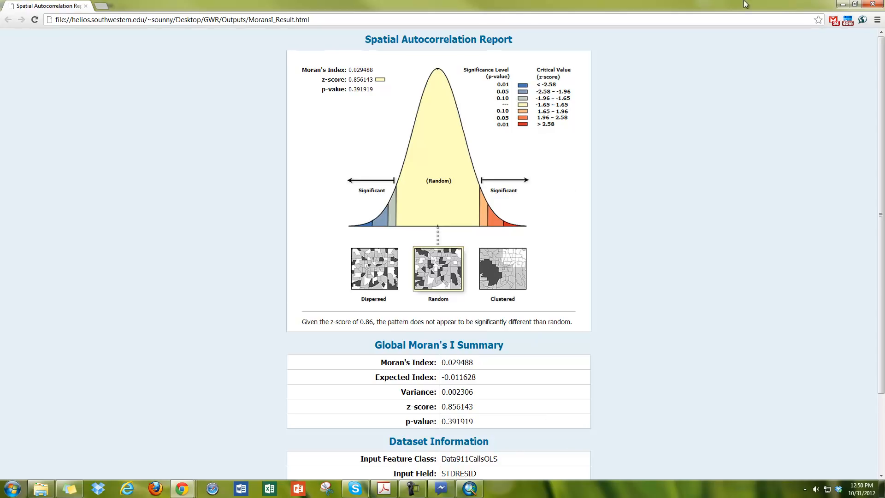
{"action": "left_click", "coordinate": [867, 5]}
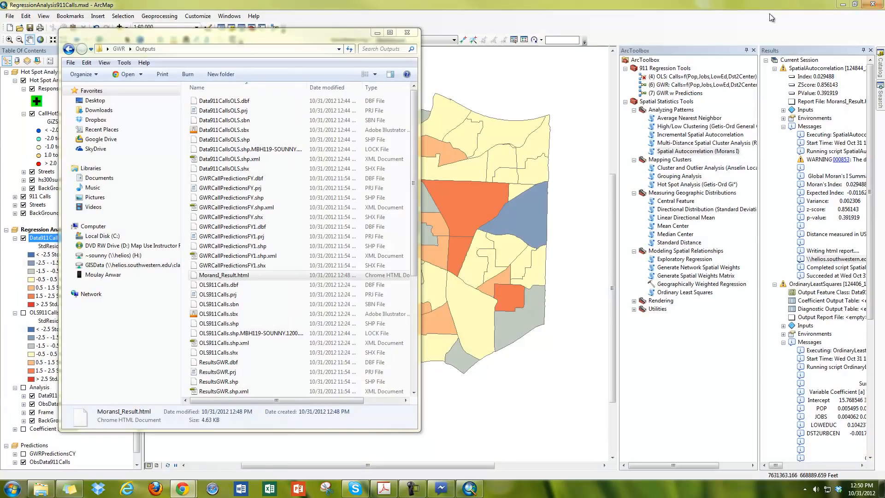
{"action": "left_click", "coordinate": [438, 18]}
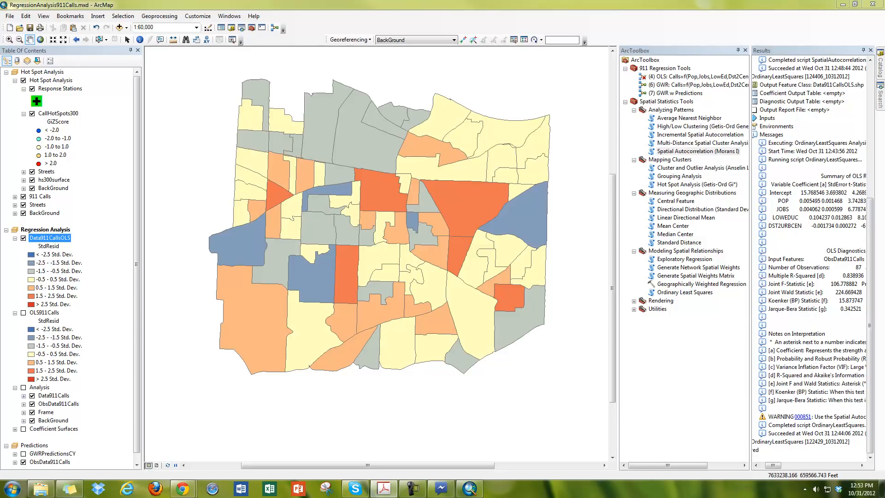
- Auto-hide ArcToolbox and widen the Results window to examine the OLS coefficient summary and diagnostics for Data911CallsOLS
{"action": "left_click", "coordinate": [737, 49]}
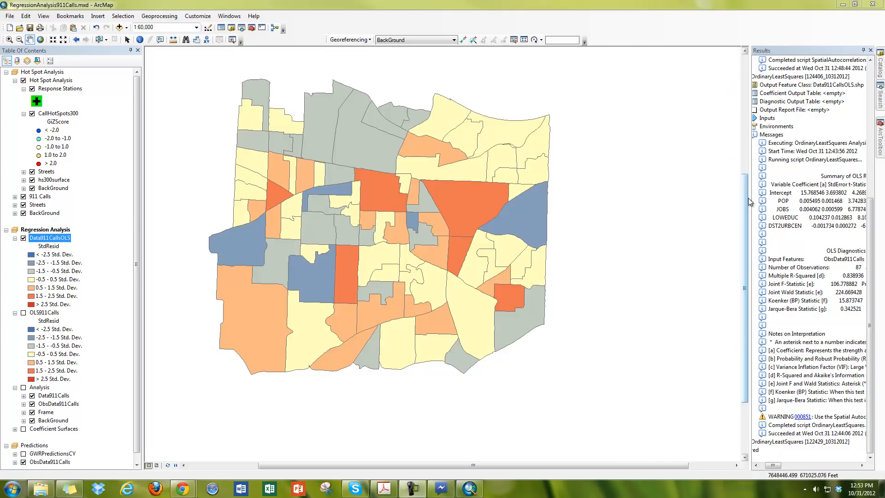
{"action": "left_click_drag", "start_coordinate": [671, 210], "coordinate": [531, 213]}
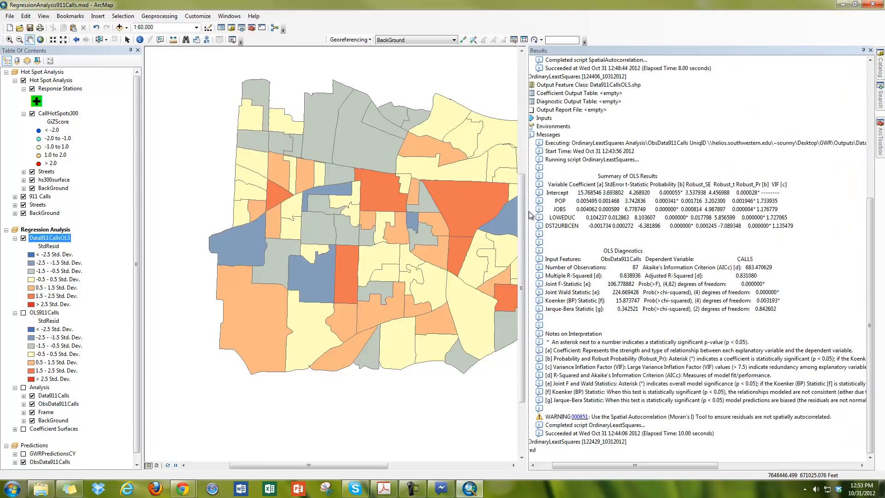
{"action": "left_click_drag", "start_coordinate": [576, 465], "coordinate": [548, 466]}
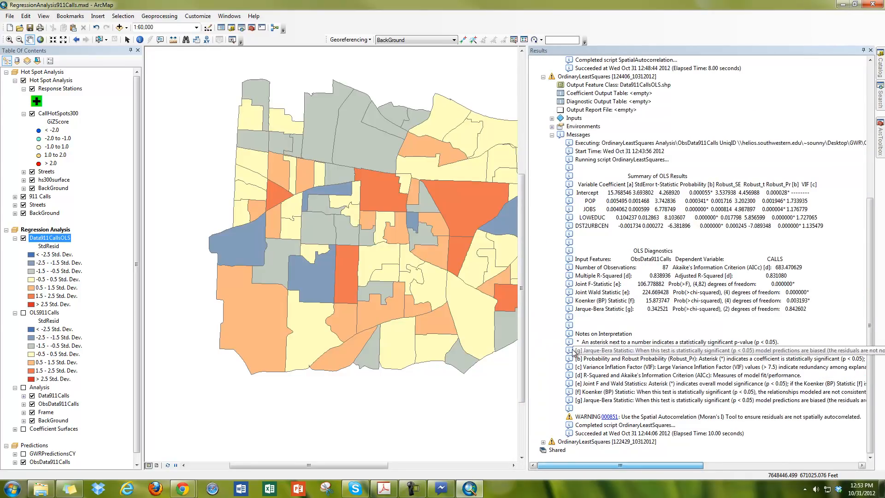
{"action": "scroll", "coordinate": [620, 90], "scroll_direction": "up", "scroll_amount": 2}
{"action": "scroll", "coordinate": [609, 143], "scroll_direction": "down", "scroll_amount": 2}
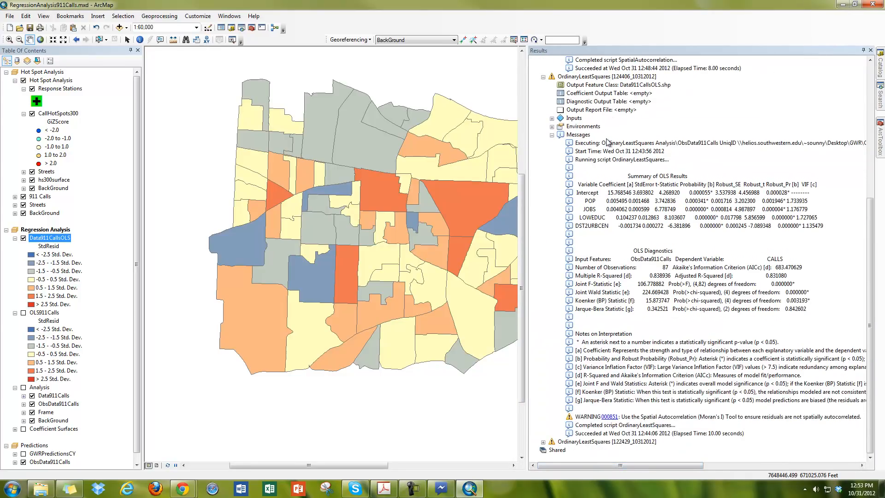
{"action": "scroll", "coordinate": [635, 199], "scroll_direction": "up", "scroll_amount": 1}
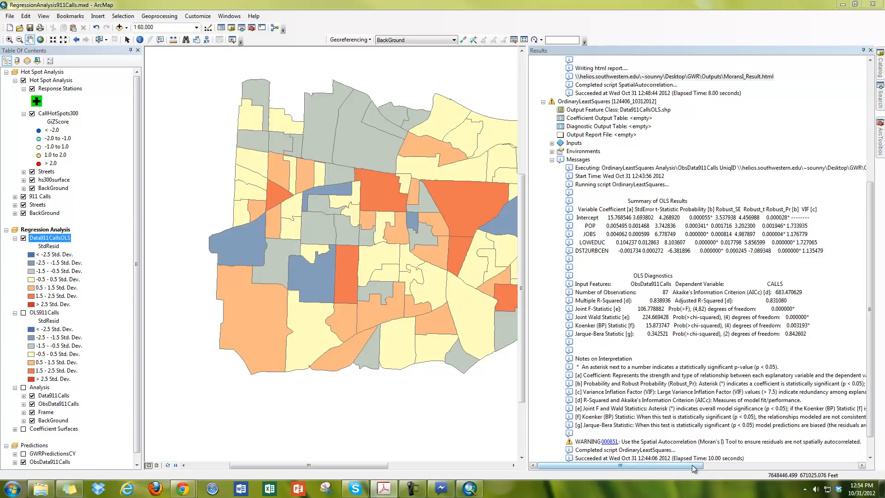
{"action": "left_click_drag", "start_coordinate": [692, 465], "coordinate": [696, 468]}
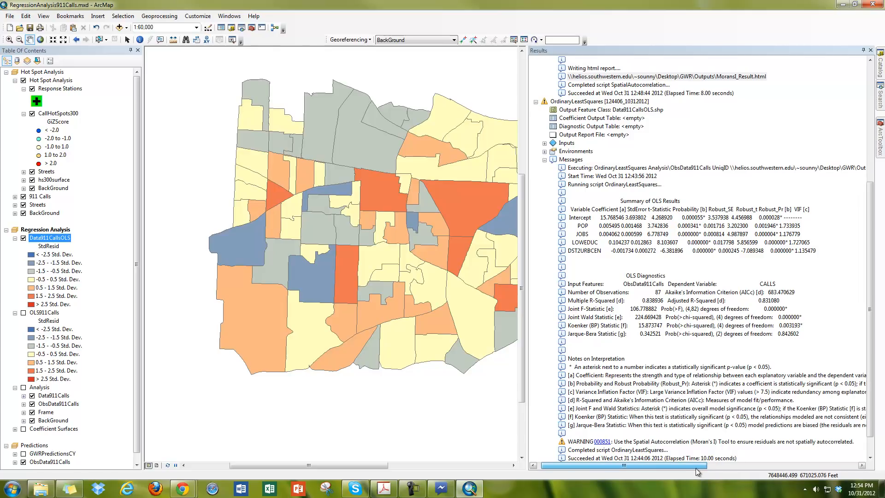
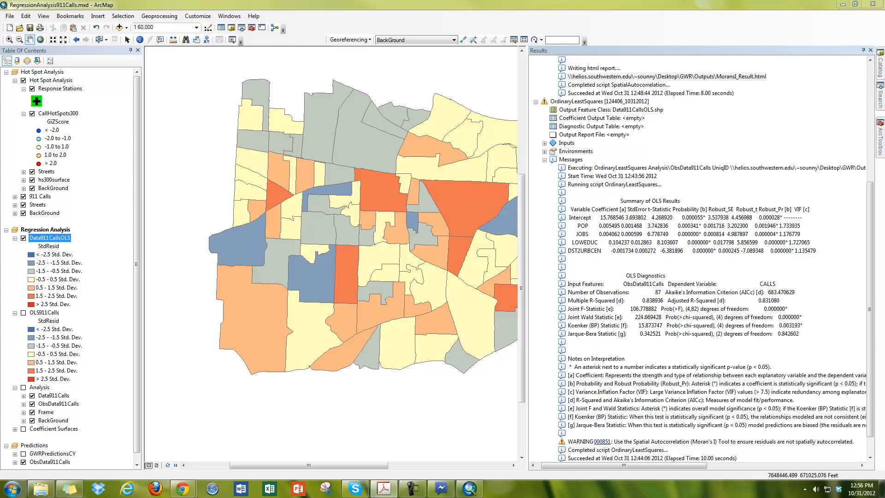
- Examine the Jarque-Bera interpretation note and the matching statistic in the OLS diagnostics
{"action": "left_click", "coordinate": [591, 426]}
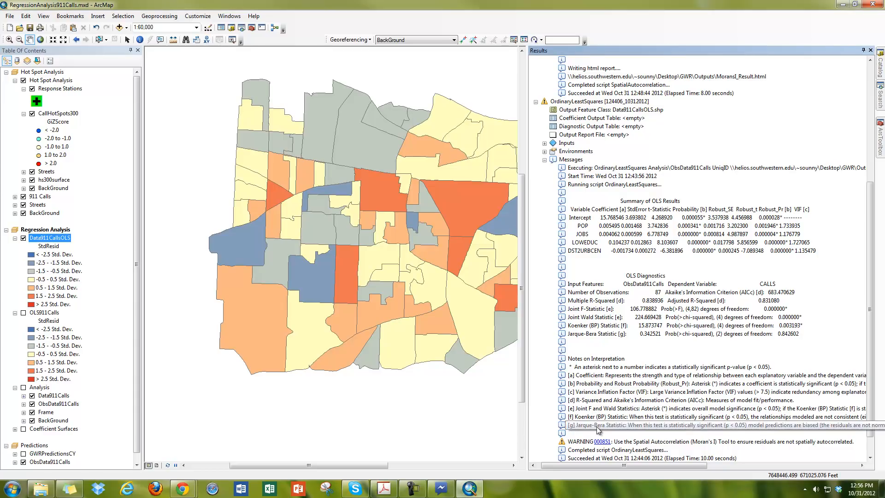
{"action": "left_click", "coordinate": [607, 423]}
{"action": "left_click_drag", "start_coordinate": [668, 463], "coordinate": [707, 465]}
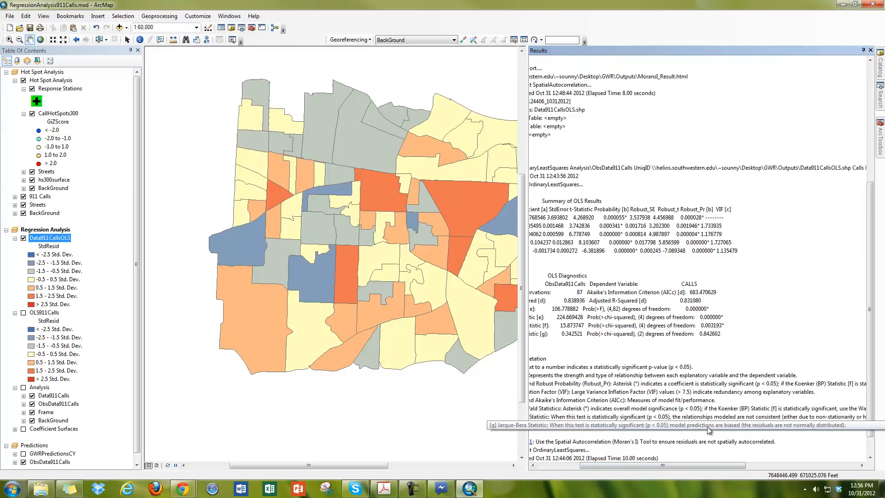
{"action": "mouse_move", "coordinate": [718, 464]}
{"action": "left_mouse_down"}
{"action": "mouse_move", "coordinate": [730, 465]}
{"action": "mouse_move", "coordinate": [713, 470]}
{"action": "left_mouse_up"}
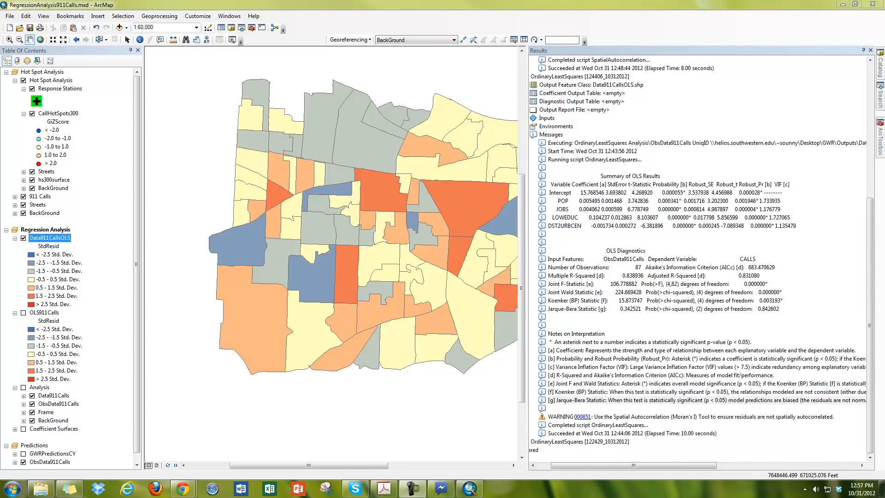
{"action": "left_click", "coordinate": [562, 401]}
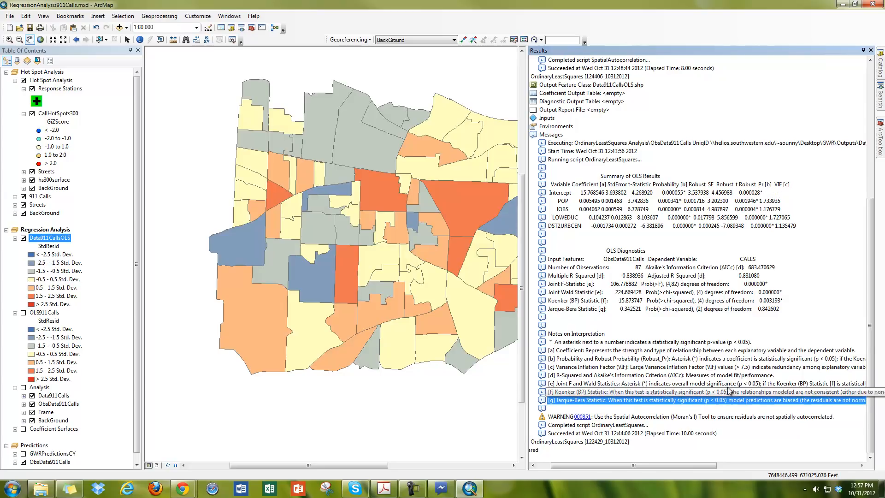
{"action": "left_click", "coordinate": [549, 310]}
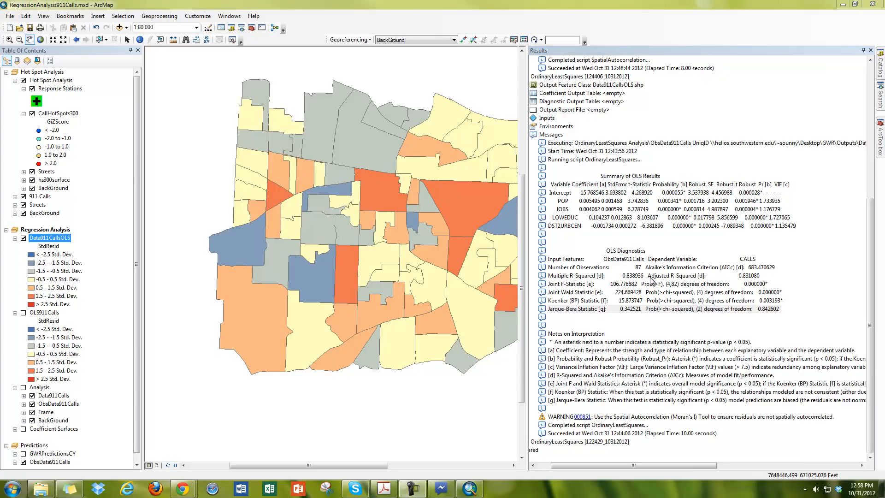
- Check the Multiple and Adjusted R-Squared values and Akaike's Information Criterion in the OLS diagnostics
{"action": "left_click", "coordinate": [651, 279]}
{"action": "left_click", "coordinate": [761, 281]}
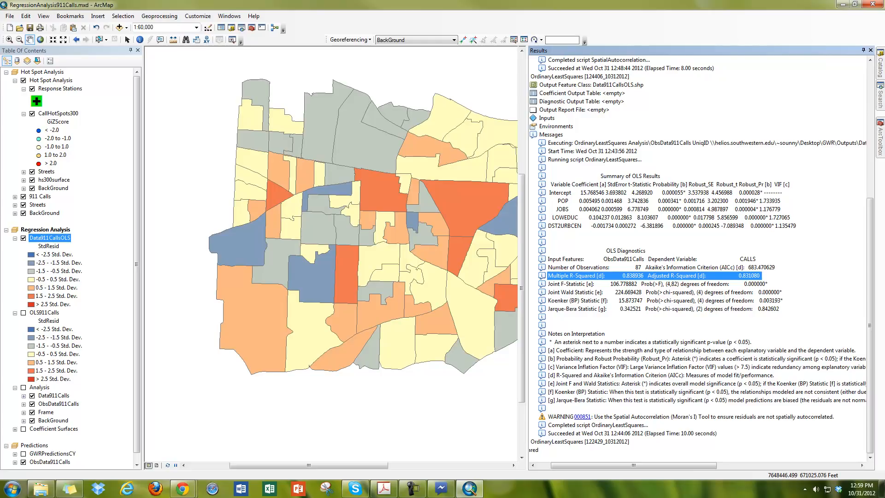
{"action": "key", "text": "F10"}
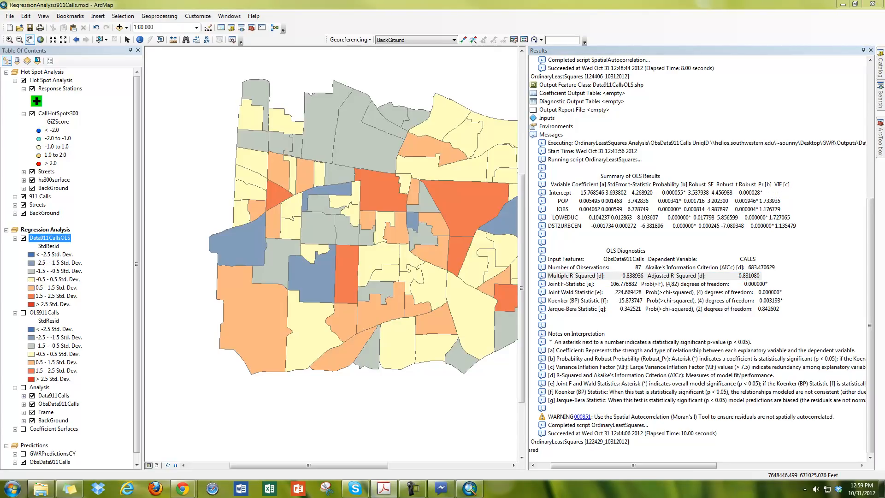
{"action": "left_click", "coordinate": [680, 260]}
- Review the Global Moran's I summary in the SpatialAutocorrelation messages again
{"action": "scroll", "coordinate": [678, 261], "scroll_direction": "up", "scroll_amount": 8}
{"action": "scroll", "coordinate": [677, 261], "scroll_direction": "up", "scroll_amount": 1}
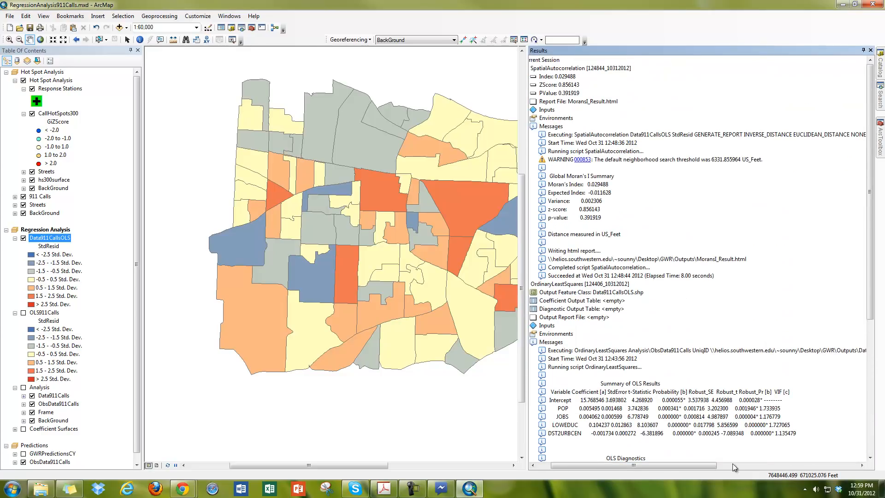
{"action": "left_click_drag", "start_coordinate": [696, 465], "coordinate": [628, 443]}
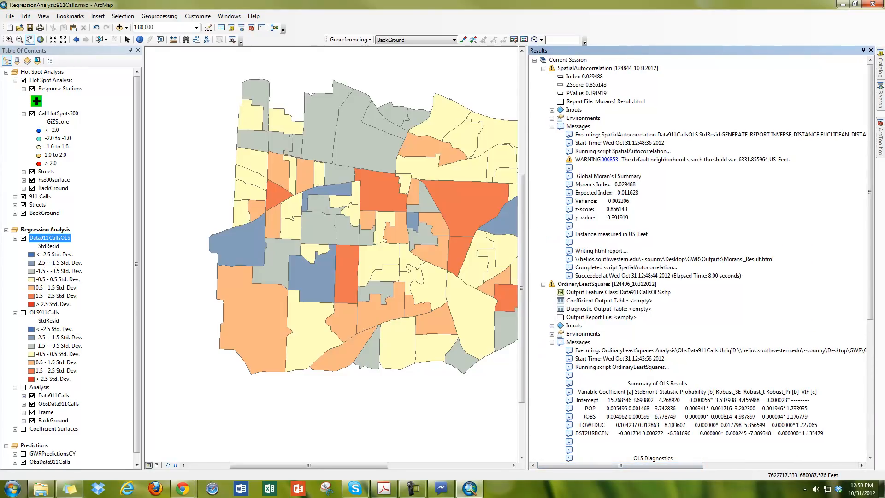
{"action": "key", "text": "alt+Tab"}
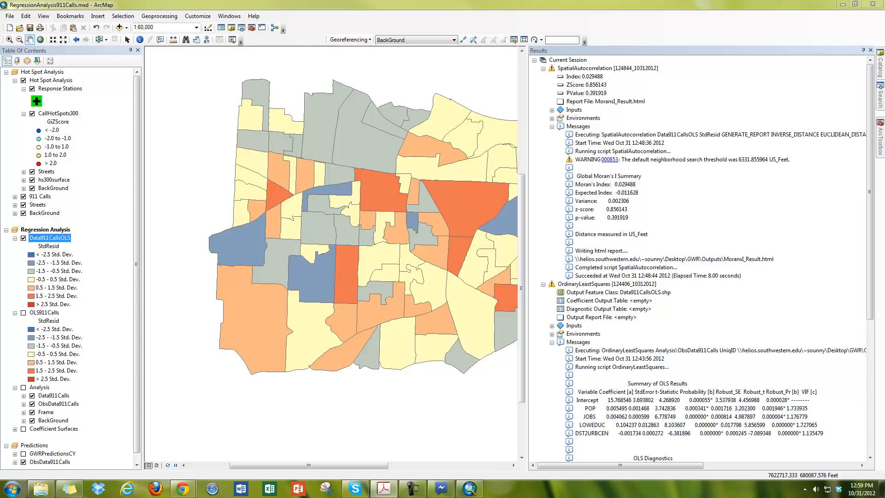
- Auto-hide the Results window and select the Geographically Weighted Regression tool under Modeling Spatial Relationships in ArcToolbox
{"action": "left_click", "coordinate": [864, 50]}
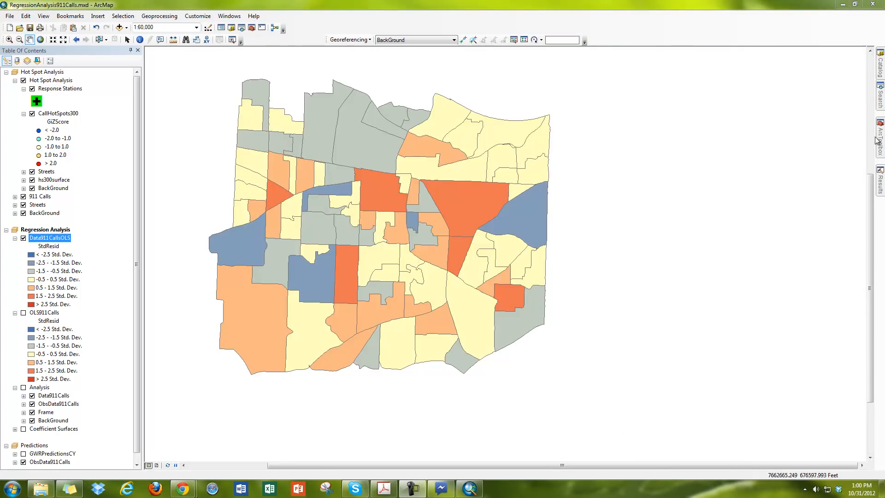
{"action": "mouse_move", "coordinate": [879, 139]}
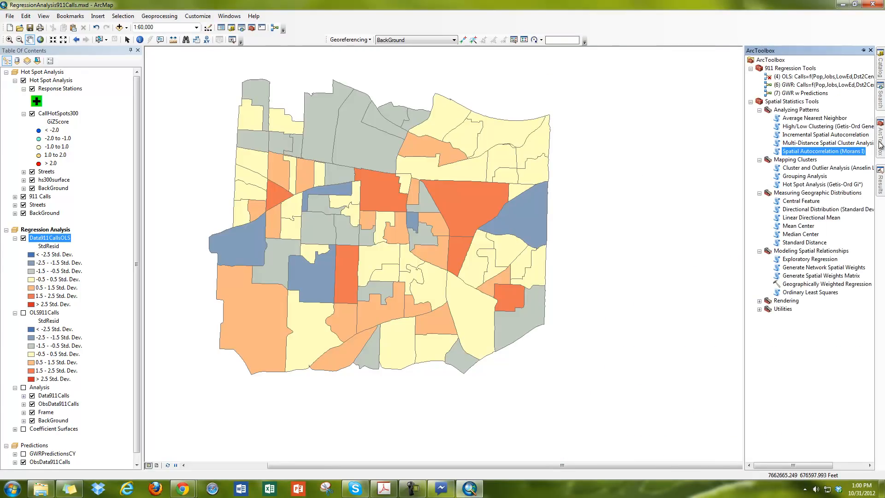
{"action": "left_click", "coordinate": [806, 286]}
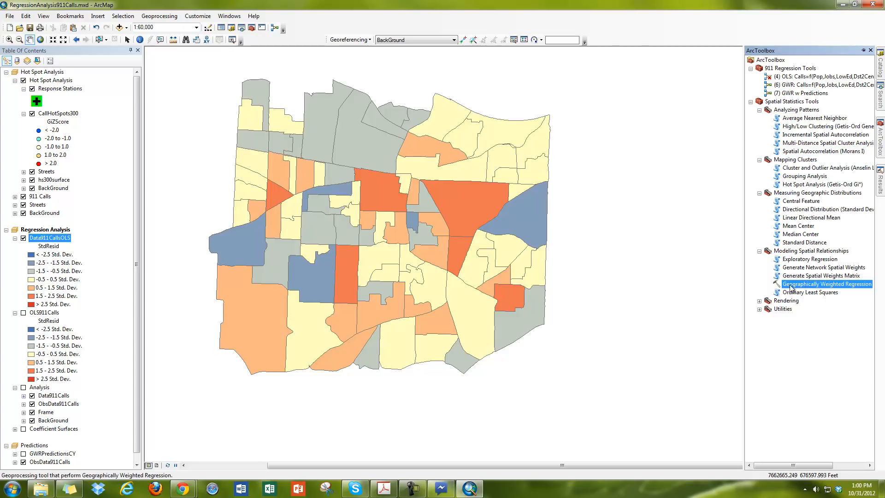
- Open the Geographically Weighted Regression tool with ObsData911Calls as input features and Calls as the dependent variable
{"action": "double_click", "coordinate": [825, 285]}
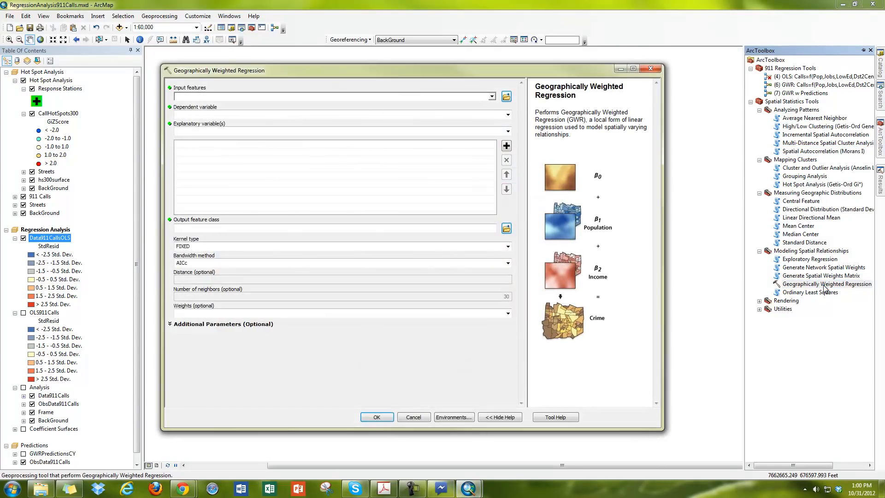
{"action": "left_click", "coordinate": [492, 97]}
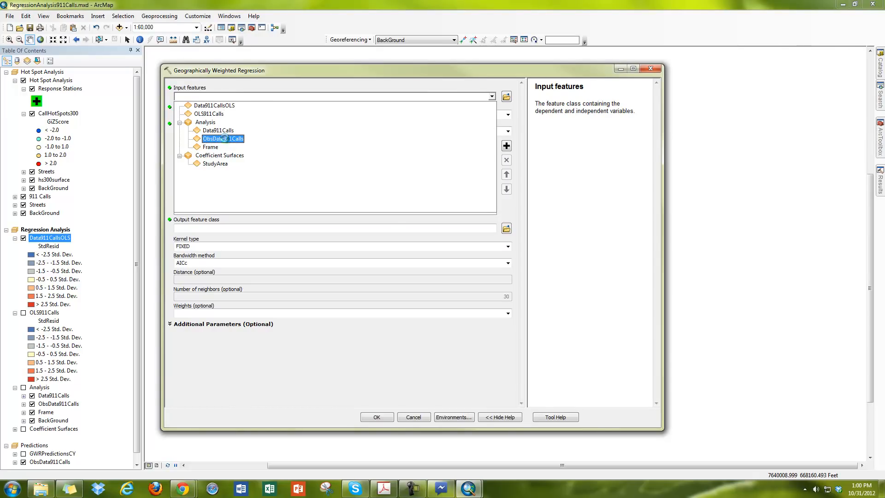
{"action": "left_click", "coordinate": [225, 139]}
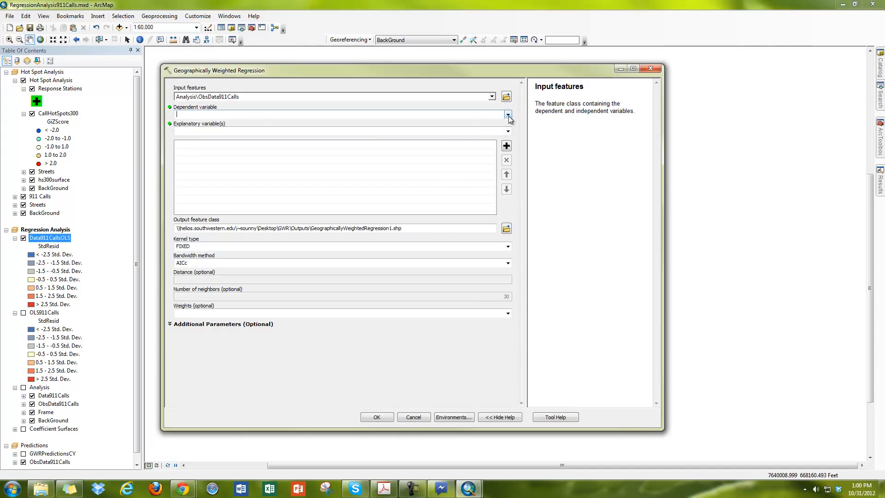
{"action": "left_click", "coordinate": [508, 114]}
{"action": "left_click", "coordinate": [205, 134]}
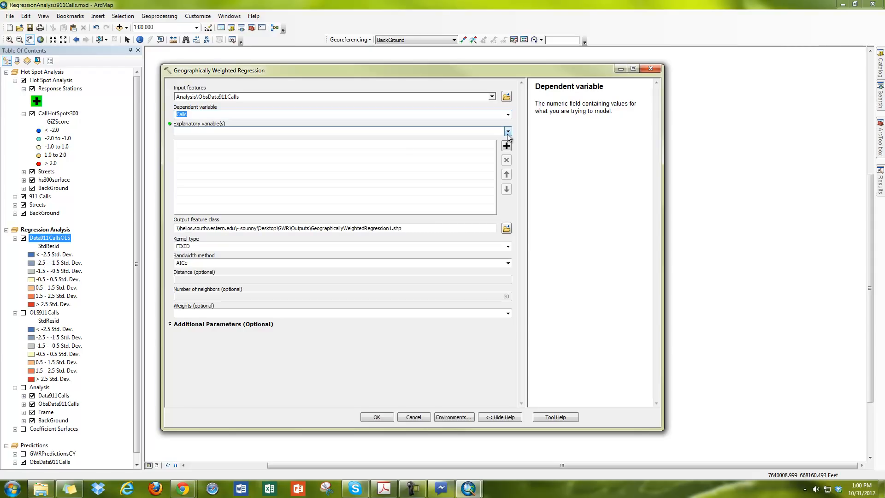
- Add Pop, Jobs, LowEduc and Dst2UrbCen as the explanatory variables of the regression
{"action": "left_click", "coordinate": [508, 132]}
{"action": "left_click", "coordinate": [219, 154]}
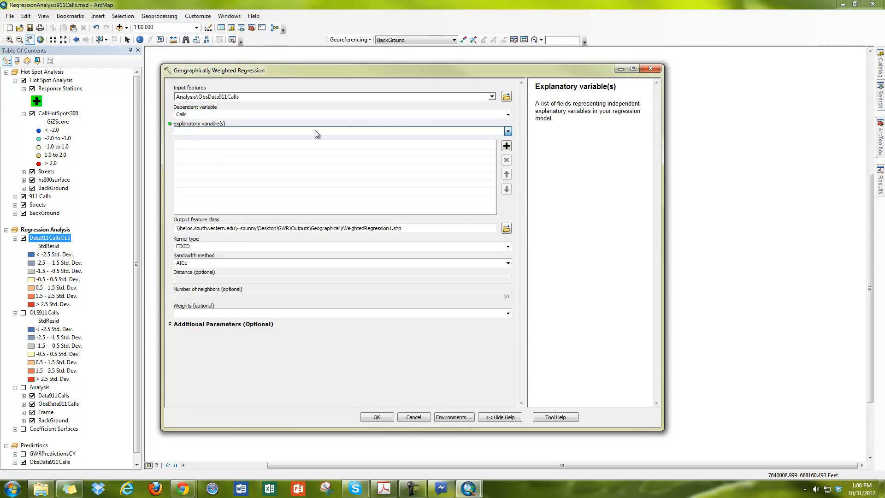
{"action": "left_click", "coordinate": [508, 131]}
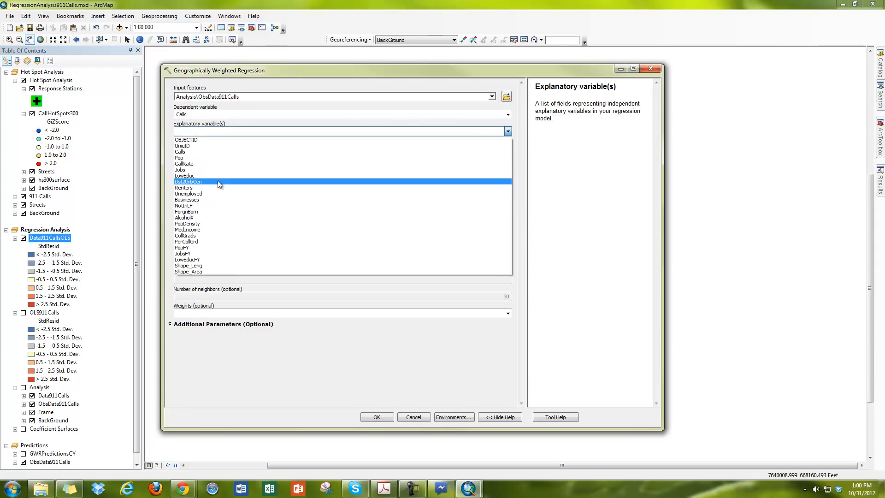
{"action": "left_click", "coordinate": [218, 169]}
{"action": "left_click", "coordinate": [508, 131]}
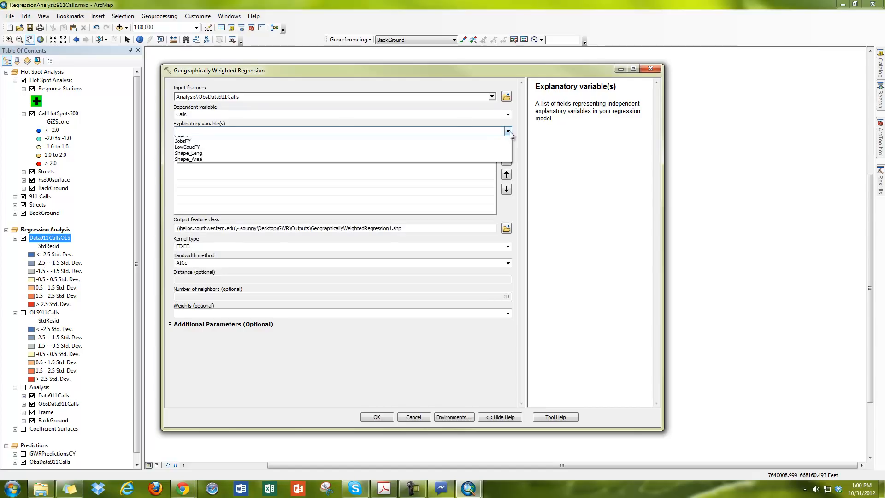
{"action": "left_click", "coordinate": [229, 176]}
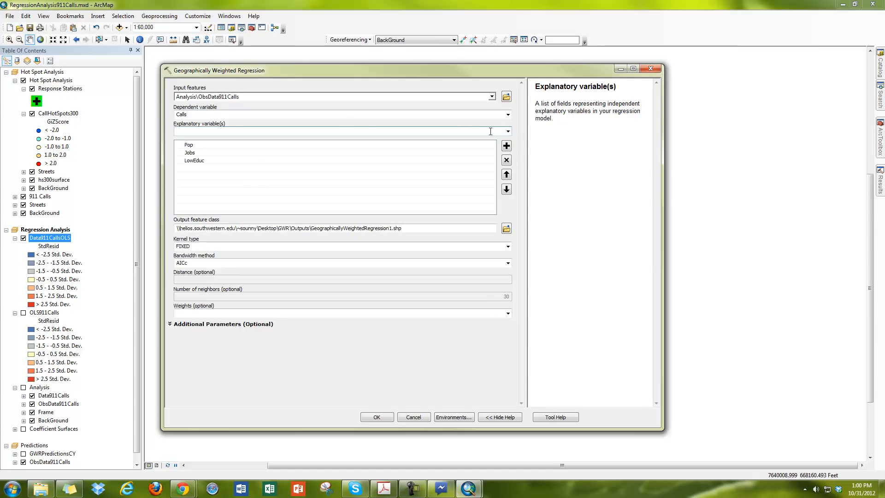
{"action": "left_click", "coordinate": [508, 131]}
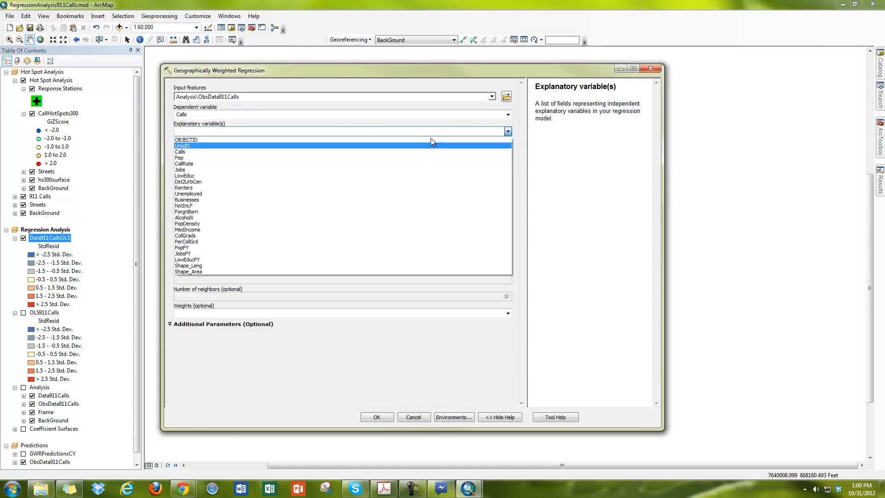
{"action": "left_click", "coordinate": [231, 181]}
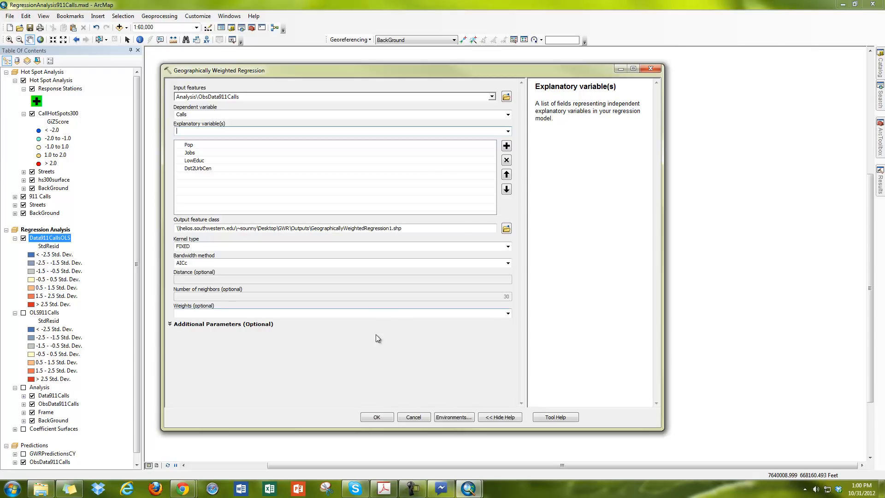
- Name the output feature class GWRResults.shp in the GWR Outputs folder
{"action": "double_click", "coordinate": [320, 227]}
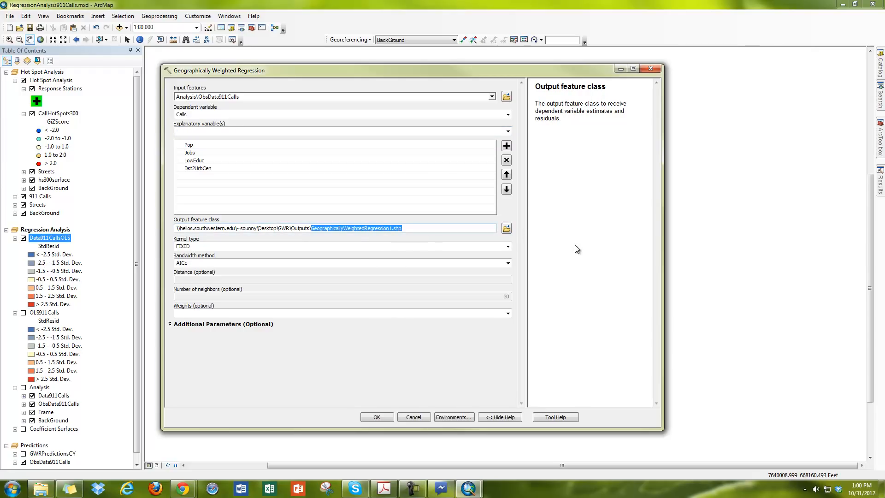
{"action": "type", "text": "GWR"}
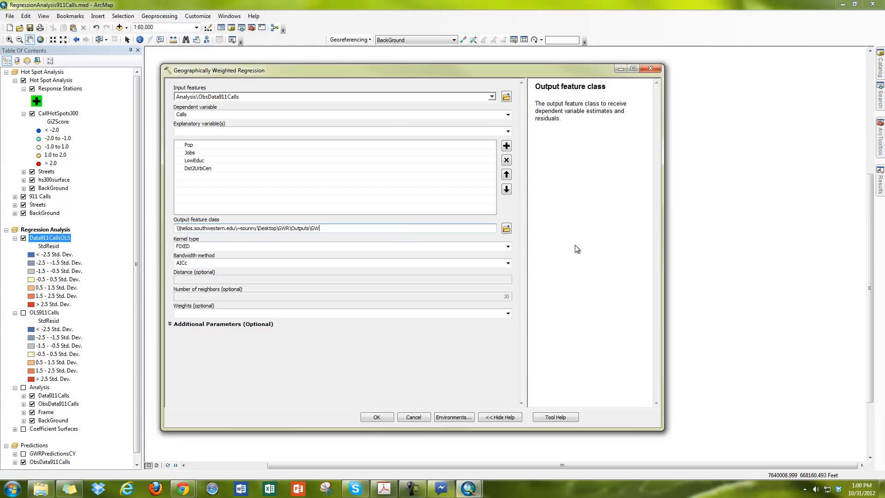
{"action": "type", "text": "Results.shp"}
- Set the kernel type to ADAPTIVE, keep AICc as the bandwidth method and check the number of neighbors help
{"action": "left_click", "coordinate": [508, 246]}
{"action": "left_click", "coordinate": [201, 261]}
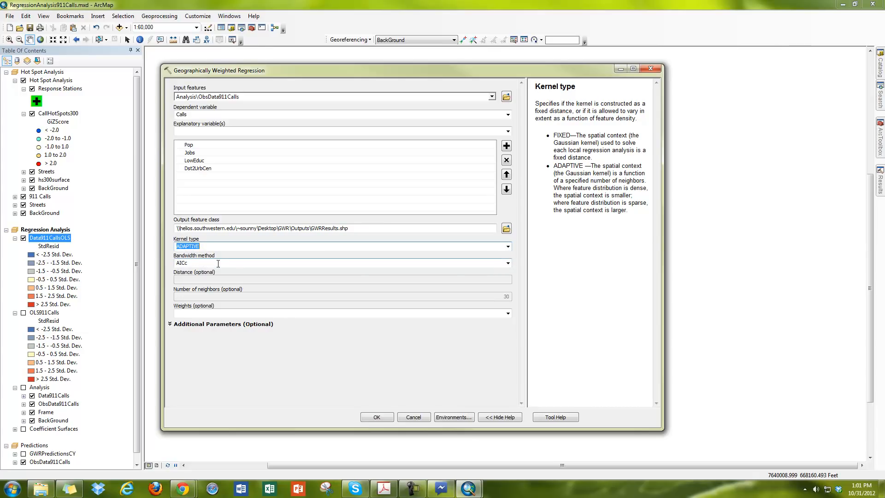
{"action": "left_click", "coordinate": [218, 264]}
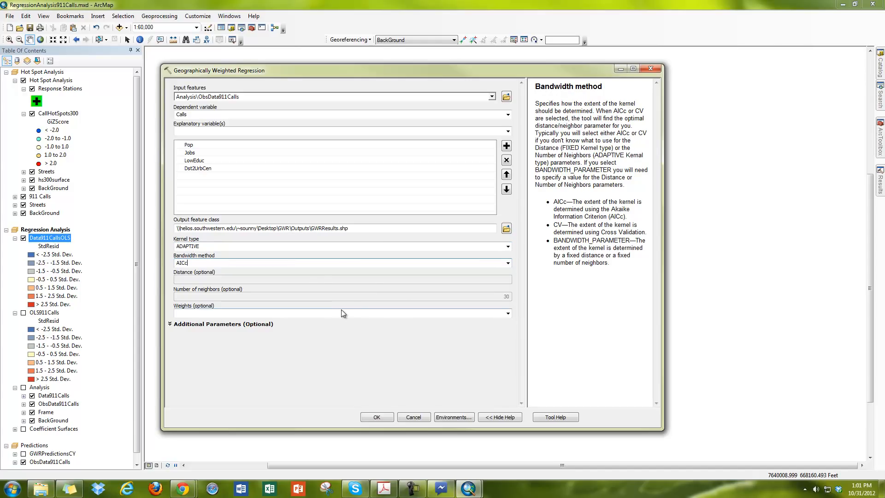
{"action": "left_click", "coordinate": [361, 296]}
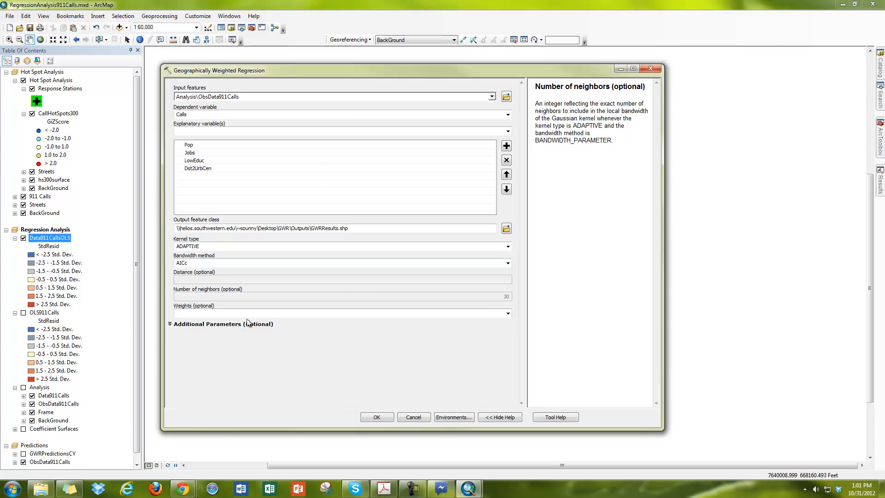
- Expand the additional parameters and set the output cell size to 135
{"action": "left_click", "coordinate": [228, 326]}
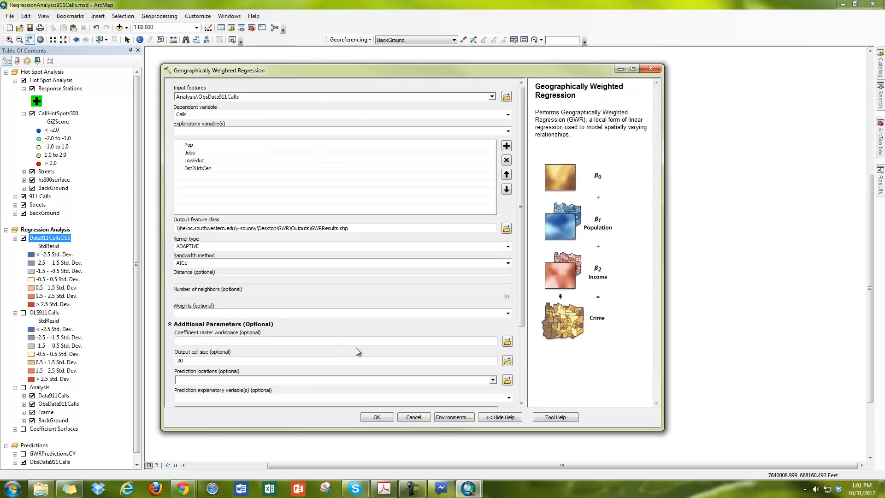
{"action": "scroll", "coordinate": [358, 352], "scroll_direction": "down", "scroll_amount": 2}
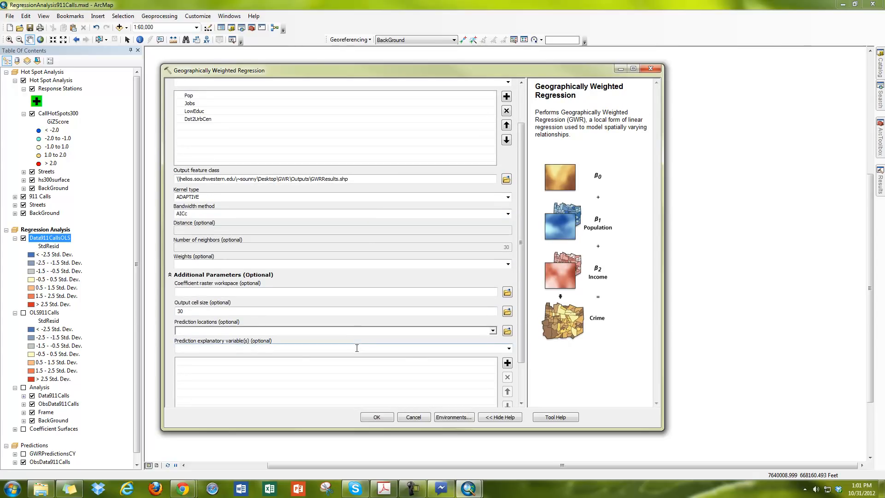
{"action": "double_click", "coordinate": [248, 309]}
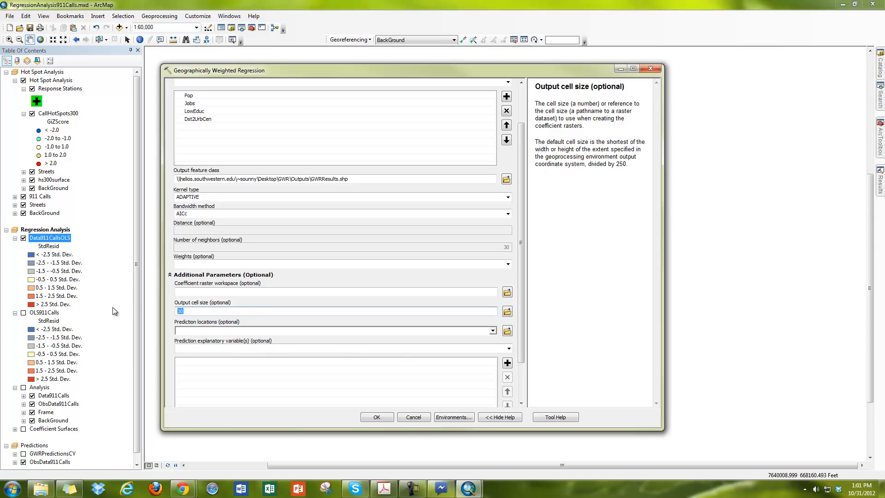
{"action": "type", "text": "135"}
{"action": "left_click", "coordinate": [301, 263]}
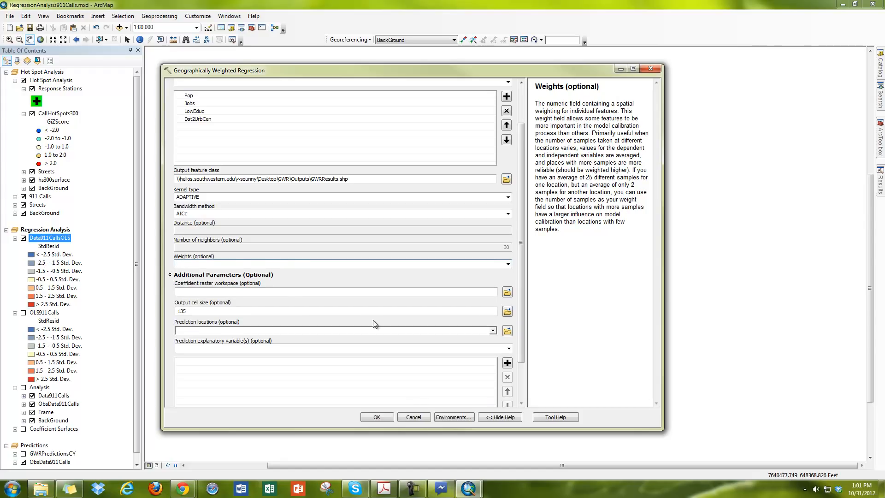
- Create a folder named Raster inside the GWR folder and assign it as the coefficient raster workspace
{"action": "left_click", "coordinate": [508, 292]}
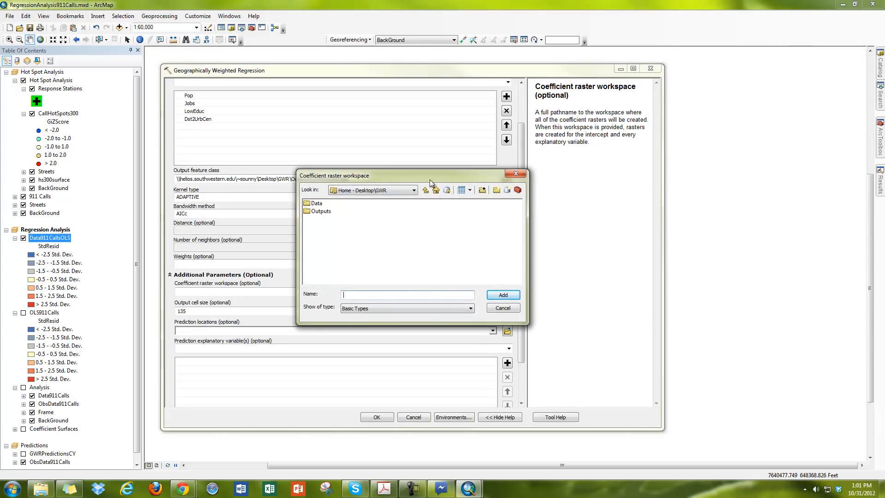
{"action": "left_click", "coordinate": [496, 190]}
{"action": "type", "text": "Raster"}
{"action": "key", "text": "Return"}
{"action": "left_click", "coordinate": [317, 220]}
{"action": "left_click", "coordinate": [500, 295]}
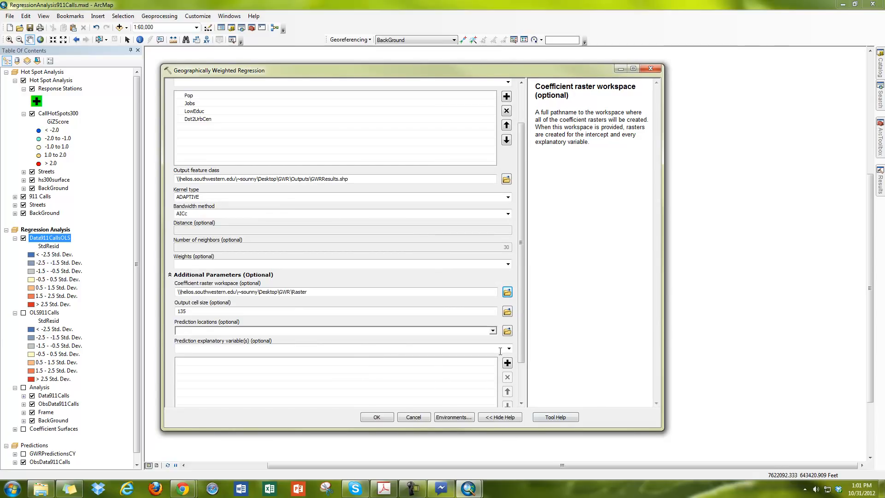
{"action": "scroll", "coordinate": [521, 336], "scroll_direction": "down", "scroll_amount": 2}
{"action": "scroll", "coordinate": [507, 277], "scroll_direction": "up", "scroll_amount": 4}
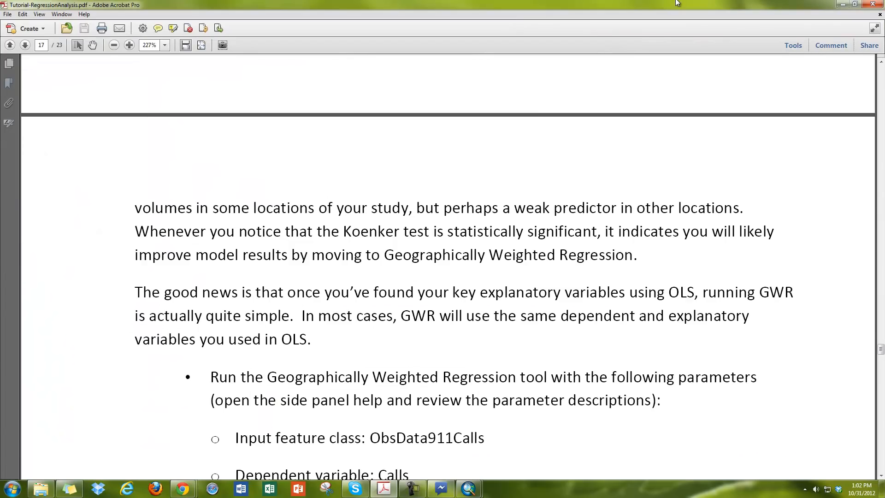
- Switch to the tutorial PDF in Acrobat and review the regression terminology and equation near its beginning
{"action": "left_click_drag", "start_coordinate": [676, 2], "coordinate": [546, 23]}
{"action": "left_click_drag", "start_coordinate": [545, 17], "coordinate": [685, 18]}
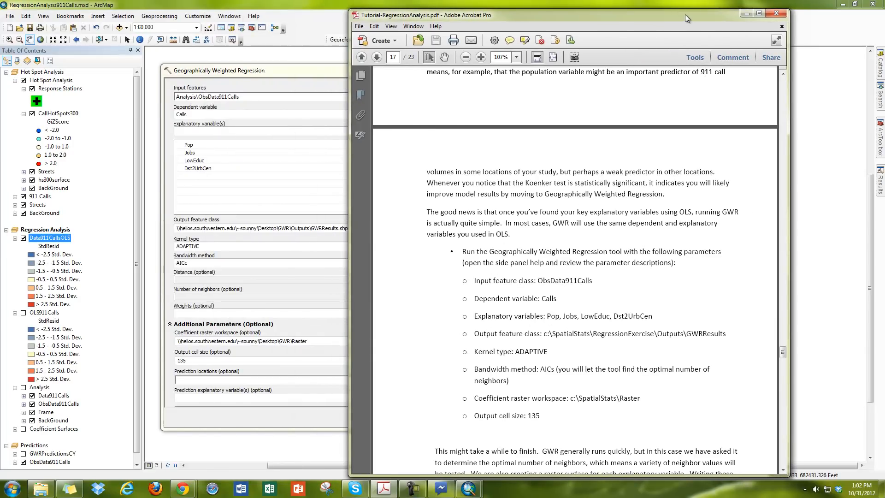
{"action": "left_click", "coordinate": [395, 59]}
{"action": "type", "text": "1"}
{"action": "key", "text": "Return"}
{"action": "scroll", "coordinate": [574, 269], "scroll_direction": "down", "scroll_amount": 5}
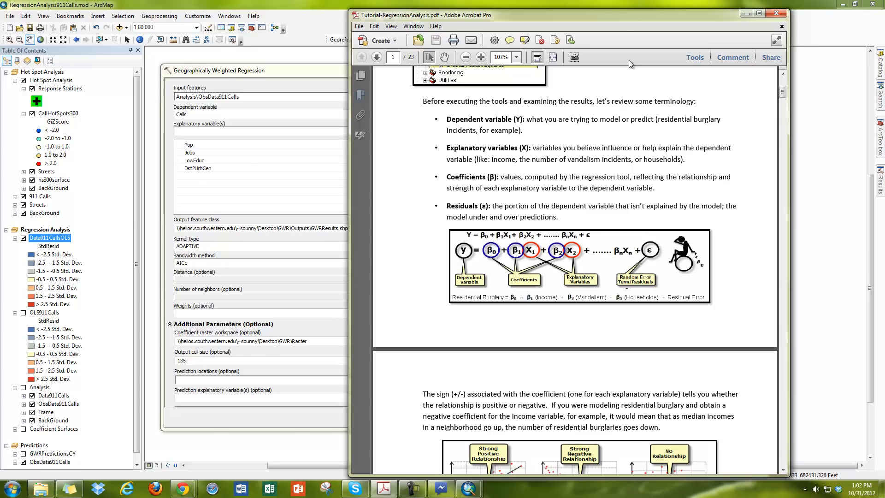
{"action": "left_click_drag", "start_coordinate": [637, 18], "coordinate": [884, 18]}
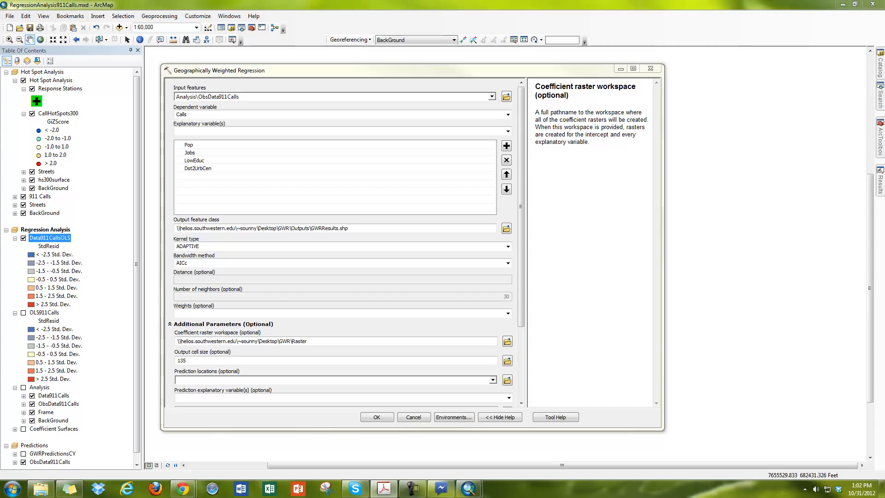
- Run the Geographically Weighted Regression and expand its messages in the Results window, with the earlier results collapsed
{"action": "left_click", "coordinate": [377, 418]}
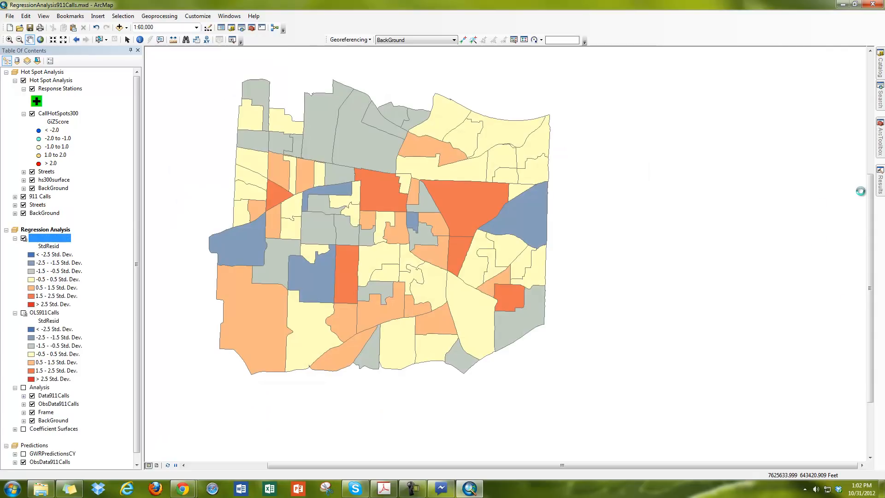
{"action": "mouse_move", "coordinate": [880, 187]}
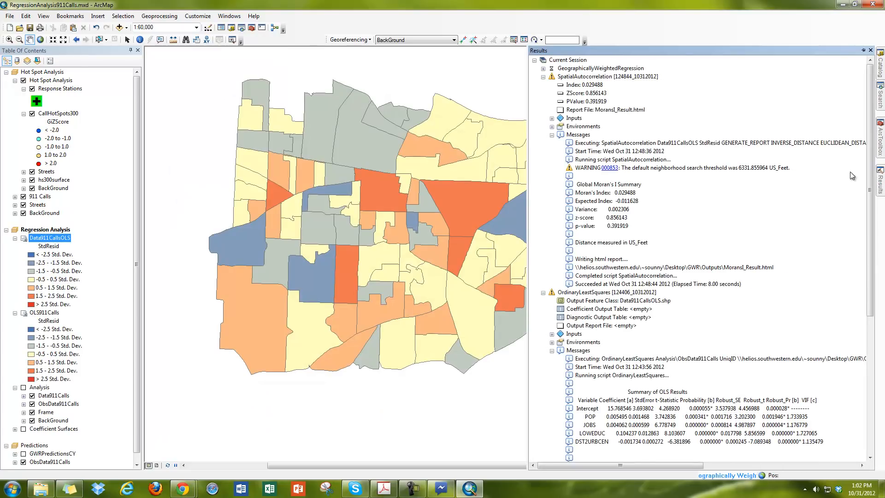
{"action": "left_click", "coordinate": [542, 77]}
{"action": "left_click", "coordinate": [543, 84]}
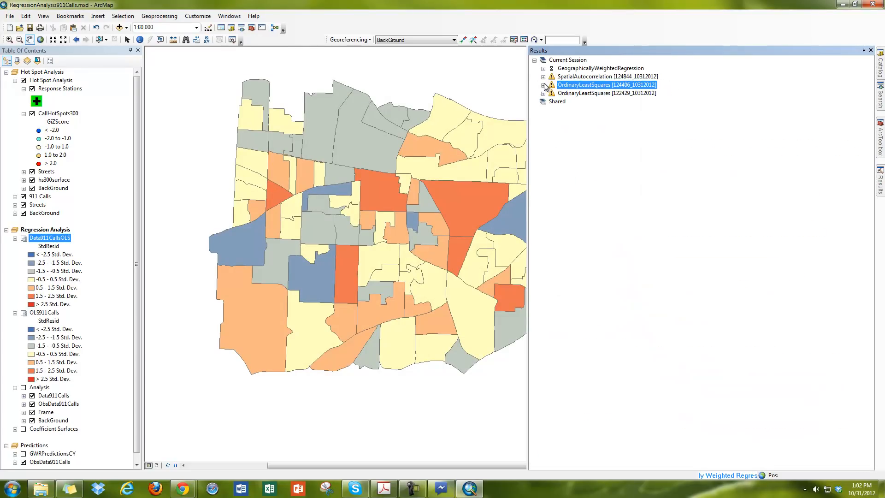
{"action": "left_click", "coordinate": [543, 68]}
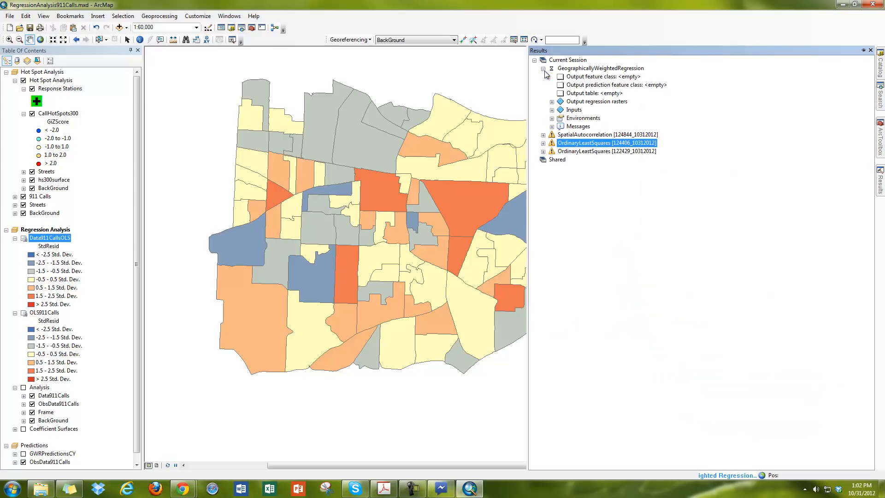
{"action": "left_click", "coordinate": [552, 126]}
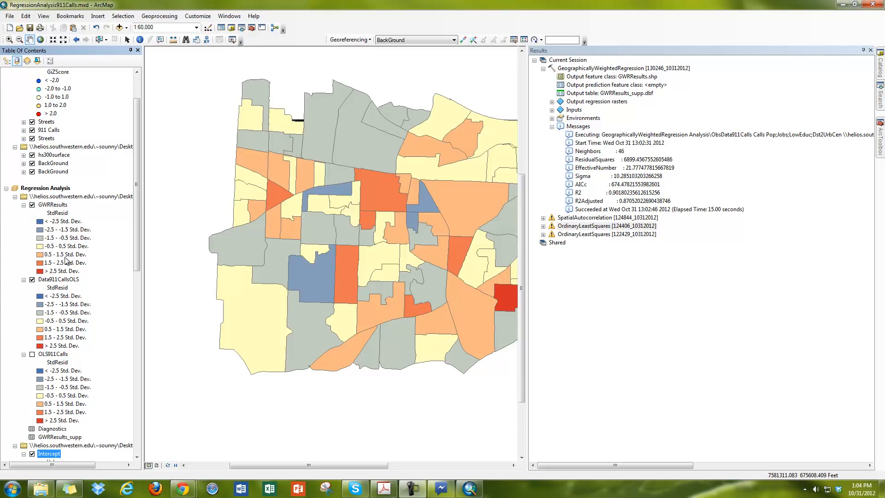
- Collapse the Hot Spot Analysis data frame and hide the Data911CallsOLS layer
{"action": "scroll", "coordinate": [116, 201], "scroll_direction": "up", "scroll_amount": 1}
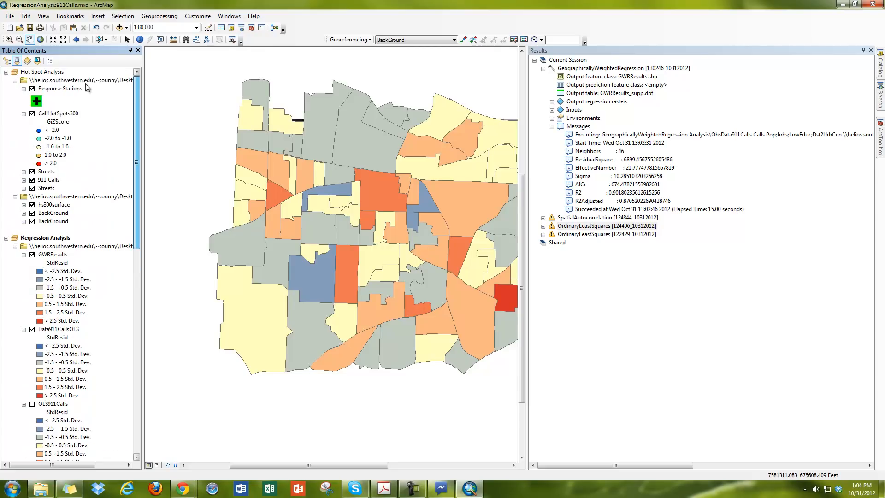
{"action": "left_click", "coordinate": [6, 73]}
{"action": "left_click", "coordinate": [32, 179]}
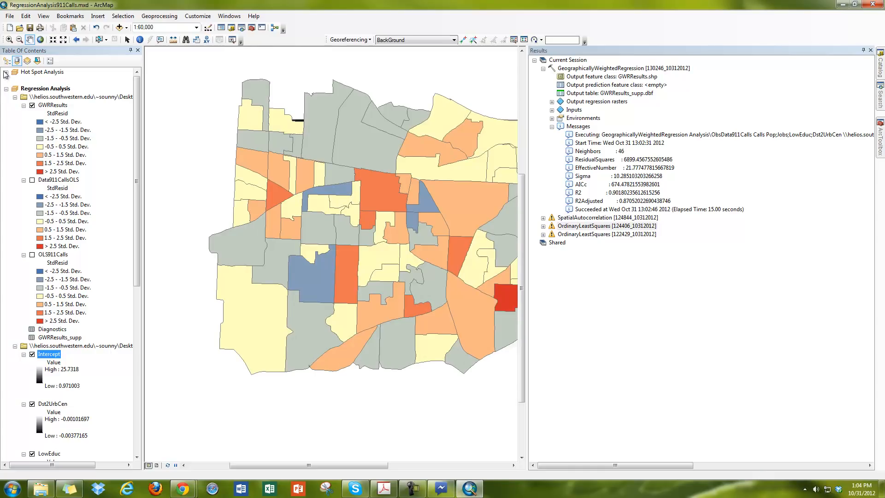
- Look over the coefficient raster layers in the table of contents and reopen the GWR messages in the Results window
{"action": "left_click", "coordinate": [19, 346]}
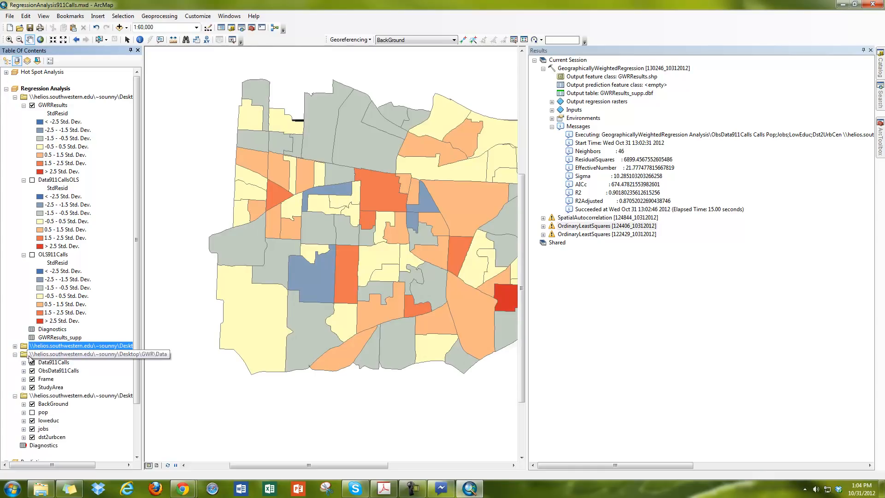
{"action": "scroll", "coordinate": [26, 354], "scroll_direction": "down", "scroll_amount": 6}
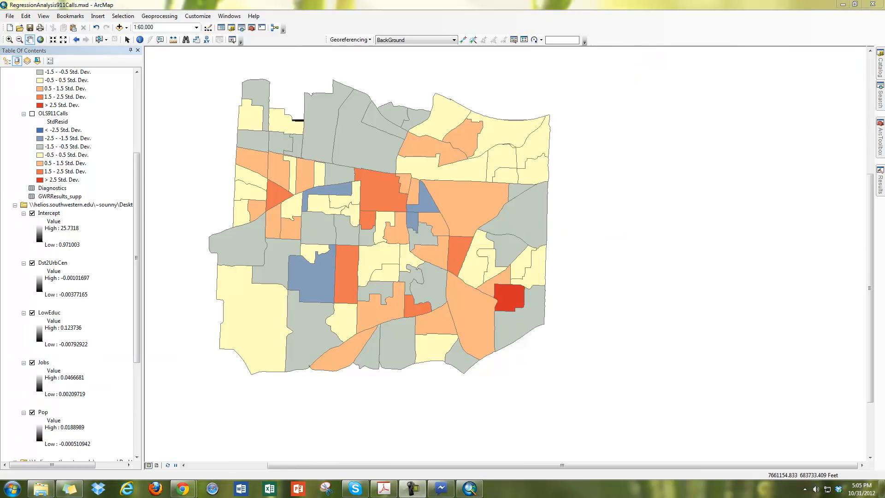
{"action": "left_click", "coordinate": [839, 150]}
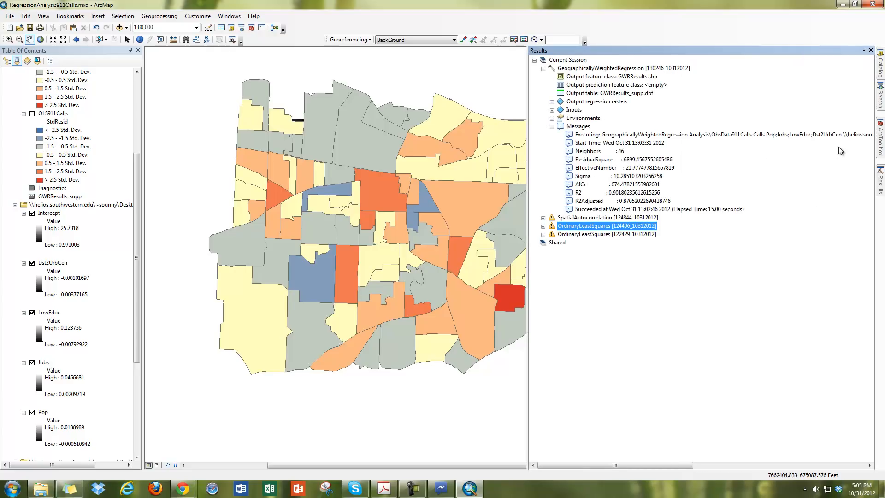
- Keep the Results window open, expand the Spatial Autocorrelation result to read its messages, and set the window back to auto-hide
{"action": "left_click", "coordinate": [863, 50]}
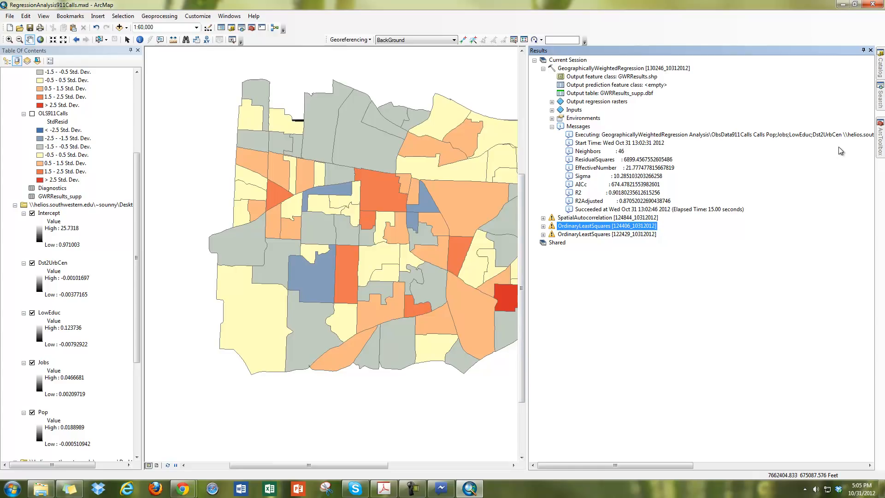
{"action": "left_click", "coordinate": [543, 218]}
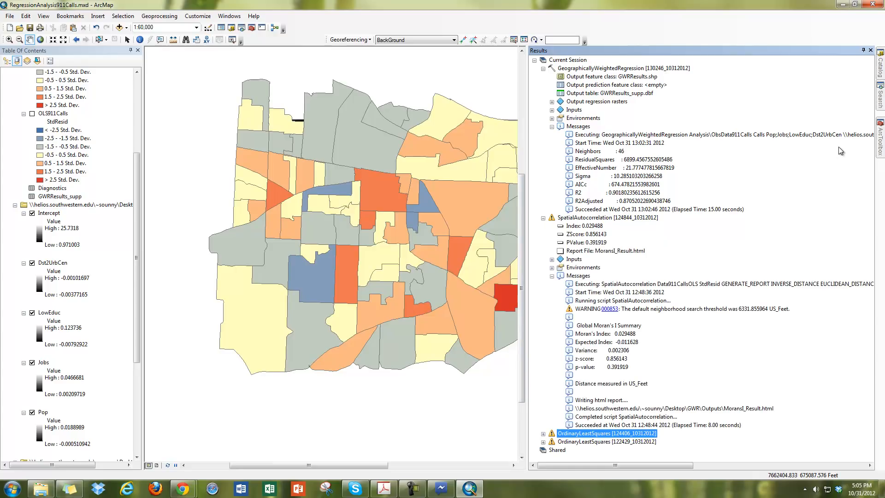
{"action": "left_click", "coordinate": [864, 50]}
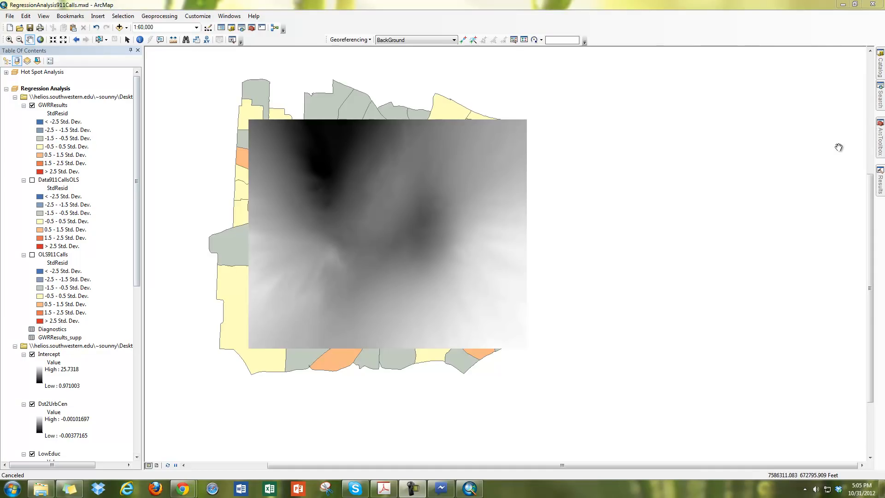
{"action": "mouse_move", "coordinate": [137, 181]}
{"action": "left_mouse_down"}
{"action": "mouse_move", "coordinate": [136, 197]}
{"action": "mouse_move", "coordinate": [137, 181]}
{"action": "left_mouse_up"}
{"action": "left_click", "coordinate": [15, 97]}
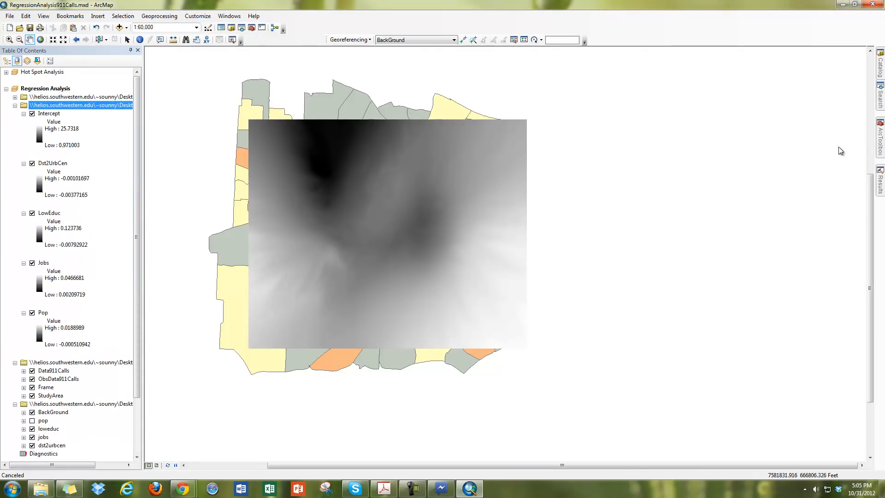
{"action": "left_click", "coordinate": [69, 105]}
{"action": "left_click", "coordinate": [15, 97]}
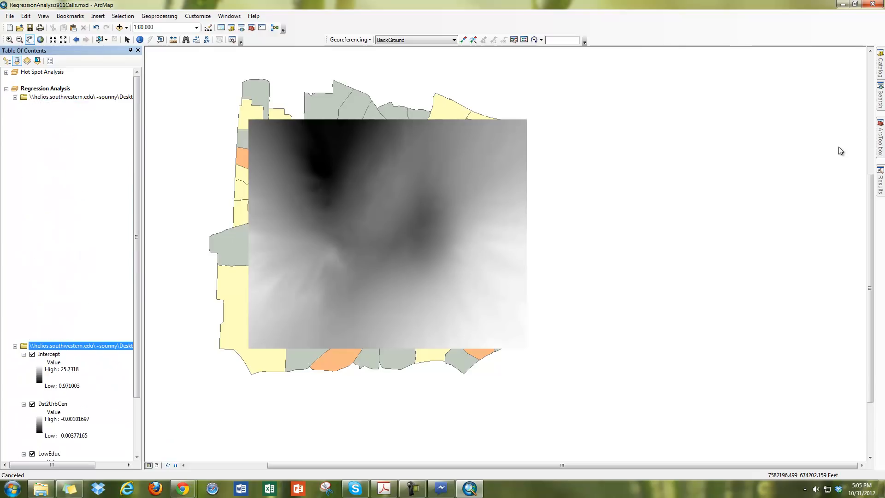
- Open the GWRResults attribute table, and move and enlarge its window to show more rows and columns
{"action": "right_click", "coordinate": [54, 106]}
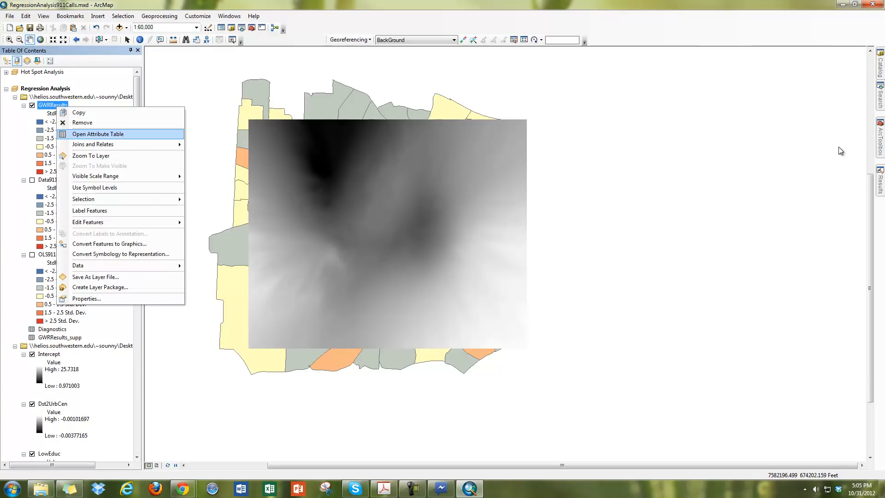
{"action": "left_click", "coordinate": [98, 134]}
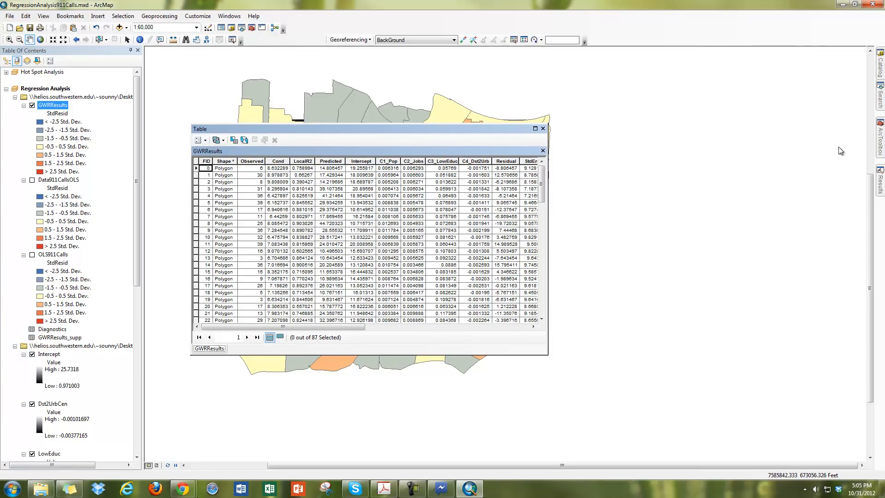
{"action": "left_click_drag", "start_coordinate": [332, 129], "coordinate": [330, 98]}
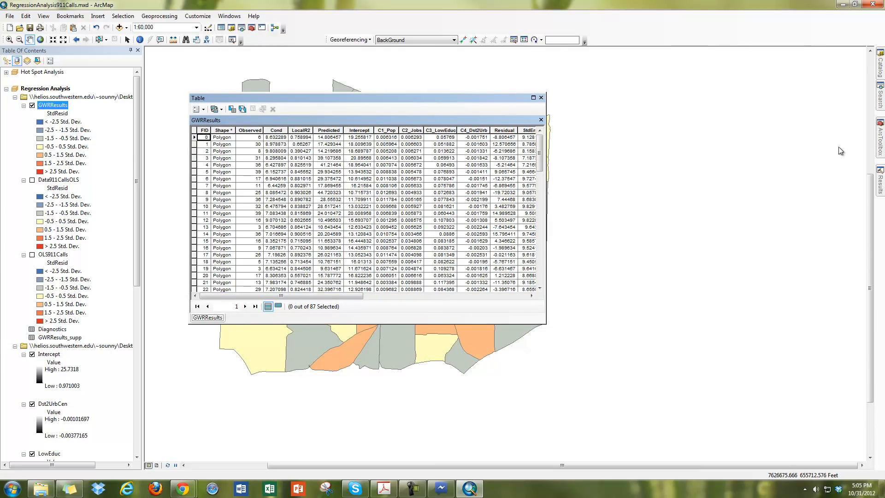
{"action": "left_click_drag", "start_coordinate": [546, 324], "coordinate": [713, 450]}
- Switch to the tutorial PDF in Acrobat, reduce it to a smaller window, and read from page 1 down to the regression equation
{"action": "left_click", "coordinate": [384, 489]}
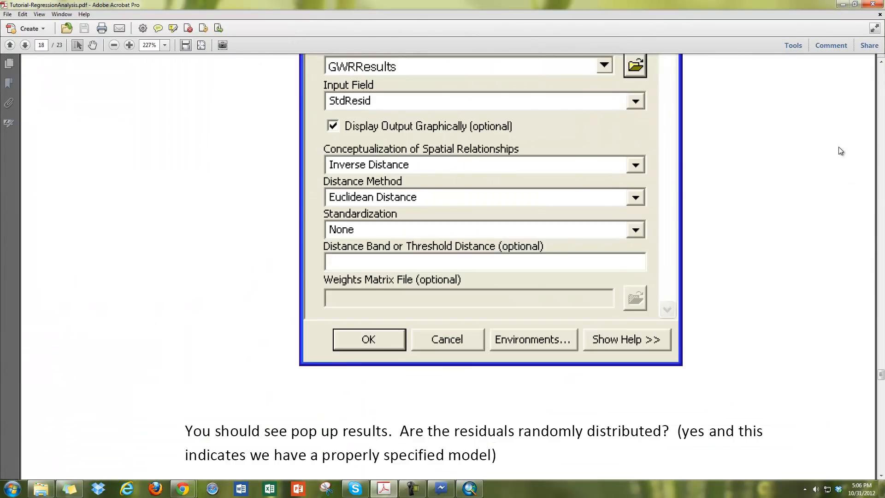
{"action": "left_click", "coordinate": [855, 4]}
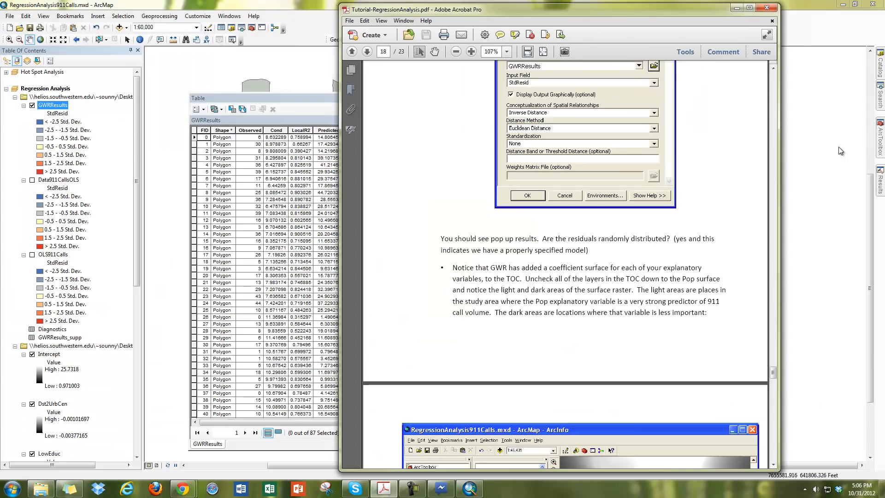
{"action": "left_click", "coordinate": [384, 52]}
{"action": "type", "text": "1"}
{"action": "key", "text": "Return"}
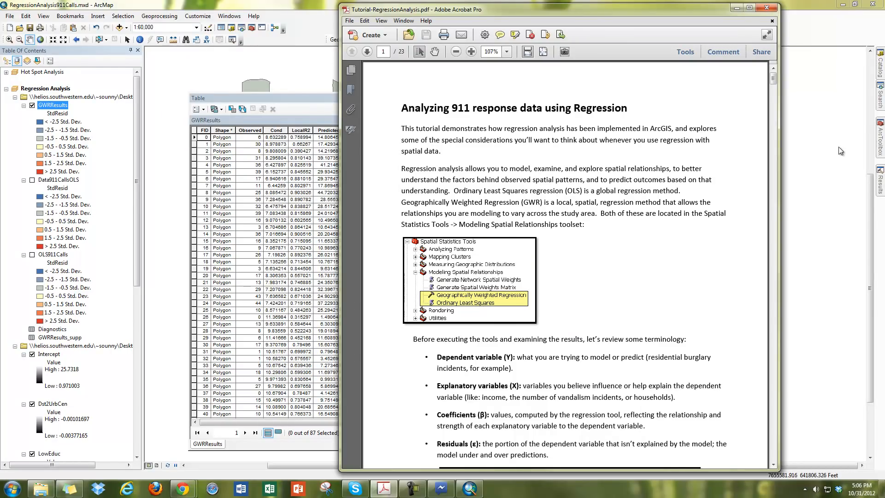
{"action": "scroll", "coordinate": [839, 147], "scroll_direction": "down", "scroll_amount": 10}
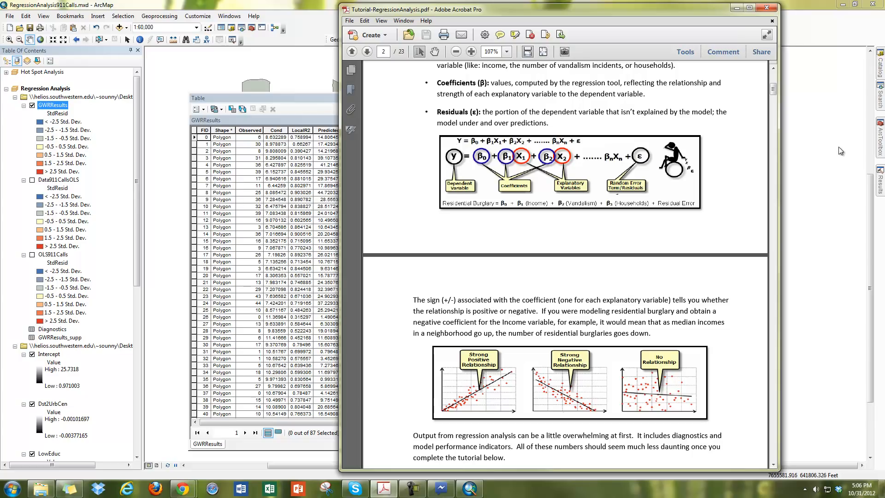
- Compare the coefficient columns of the GWRResults table in ArcMap with the regression equation in the tutorial PDF, finishing in ArcMap
{"action": "left_click", "coordinate": [838, 146]}
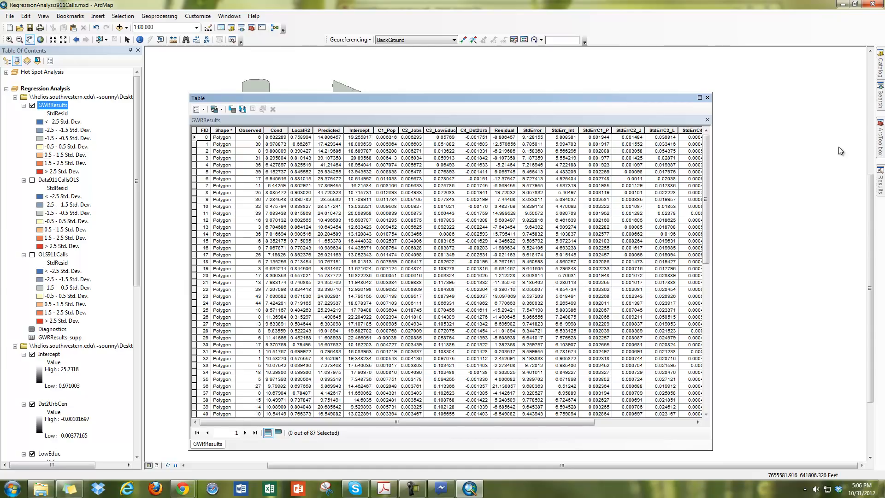
{"action": "left_click", "coordinate": [839, 147]}
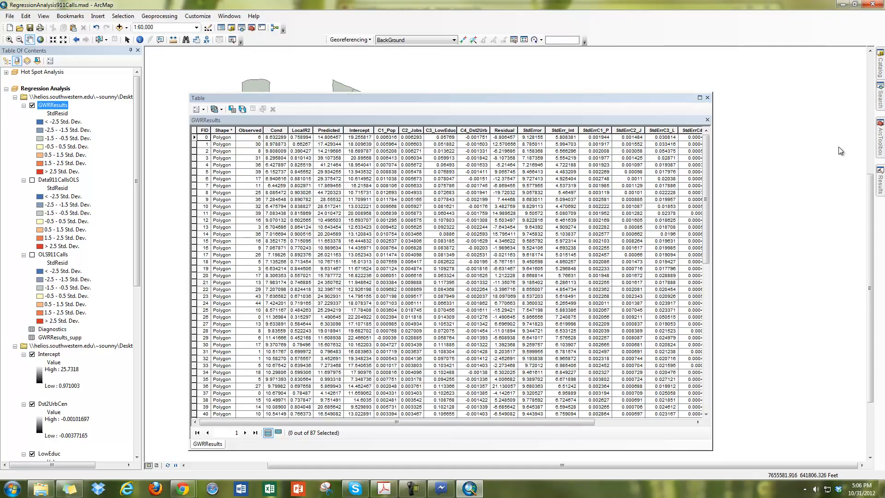
{"action": "key", "text": "alt"}
{"action": "key", "text": "alt+Tab"}
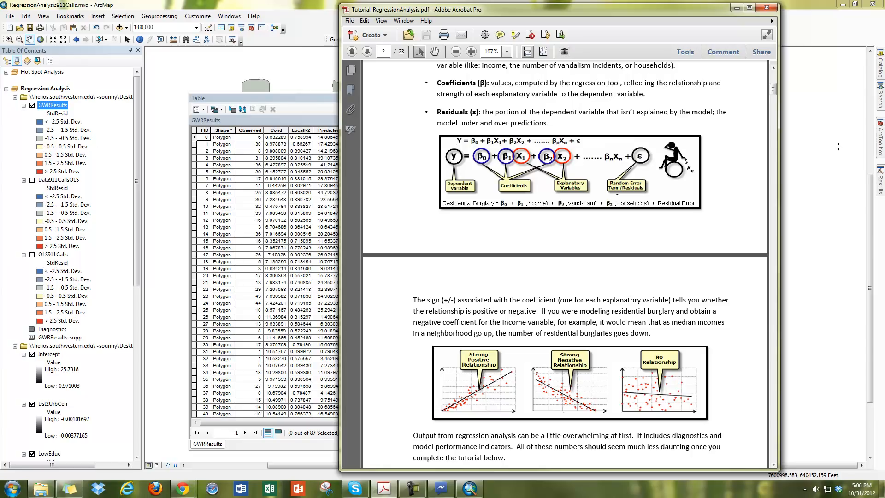
{"action": "key", "text": "alt+Tab"}
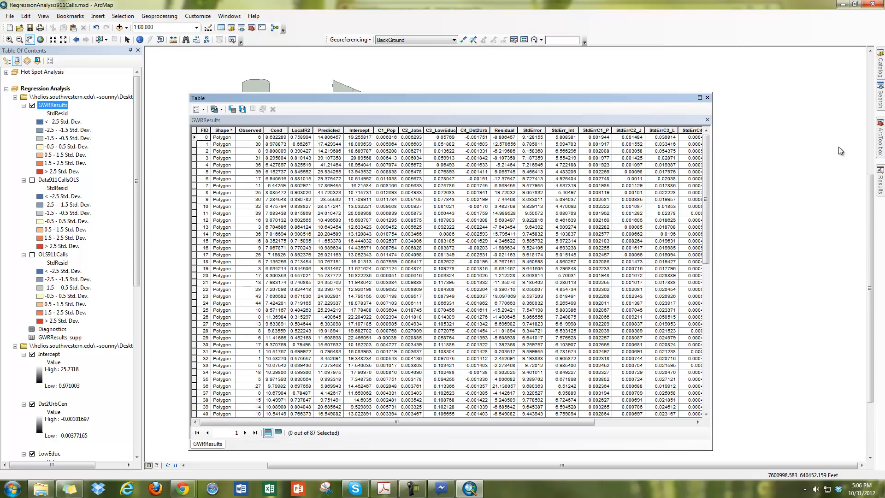
- Close the GWRResults attribute table and hide the GWRResults layer
{"action": "mouse_move", "coordinate": [404, 98]}
{"action": "left_mouse_down"}
{"action": "mouse_move", "coordinate": [360, 268]}
{"action": "mouse_move", "coordinate": [401, 170]}
{"action": "left_mouse_up"}
{"action": "left_click", "coordinate": [681, 170]}
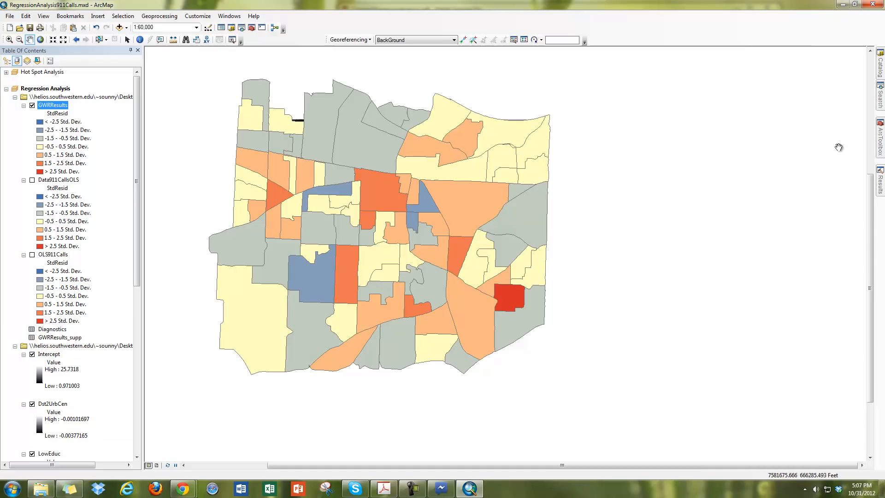
{"action": "mouse_move", "coordinate": [136, 181]}
{"action": "left_mouse_down"}
{"action": "mouse_move", "coordinate": [137, 188]}
{"action": "mouse_move", "coordinate": [137, 181]}
{"action": "left_mouse_up"}
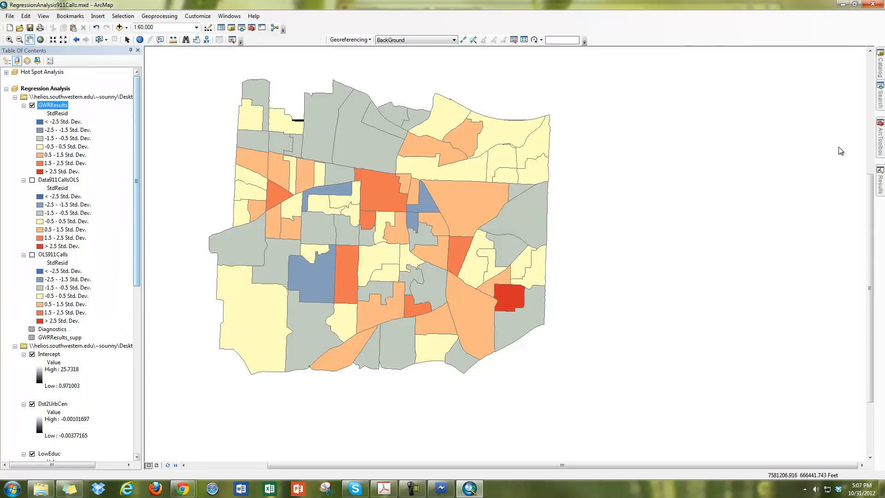
{"action": "left_click", "coordinate": [32, 105]}
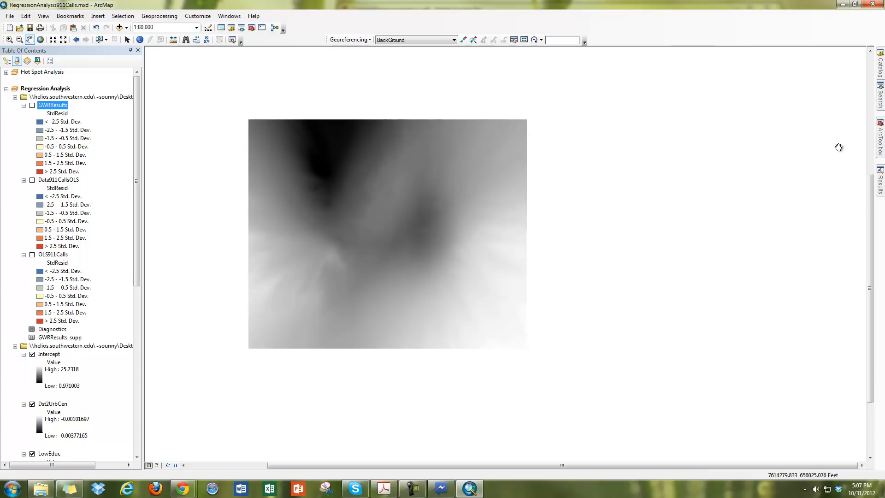
- Identify the Intercept raster's values in a dark and a light area, and close the Identify window
{"action": "scroll", "coordinate": [842, 151], "scroll_direction": "down", "scroll_amount": 3}
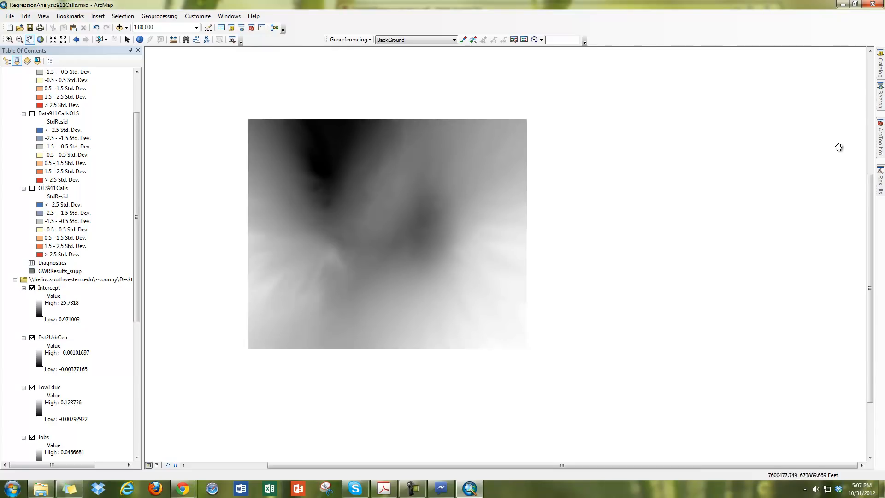
{"action": "left_click", "coordinate": [140, 39]}
{"action": "left_click", "coordinate": [328, 159]}
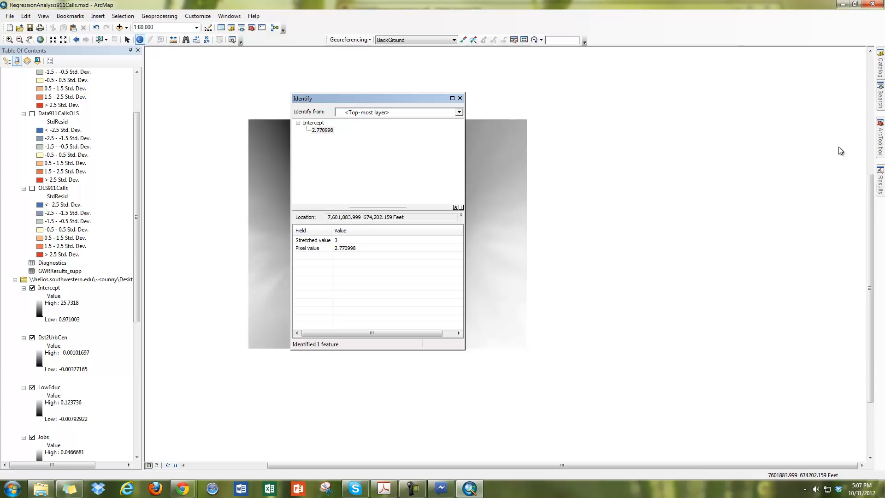
{"action": "left_click", "coordinate": [488, 296]}
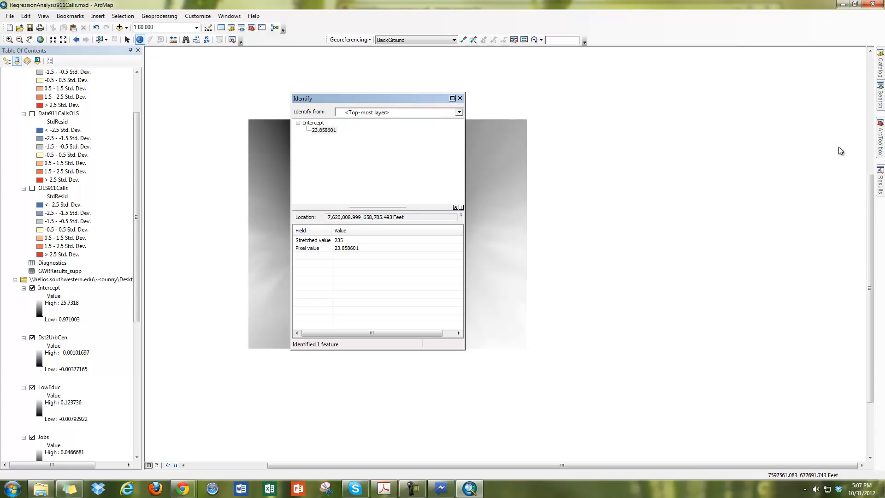
{"action": "left_click", "coordinate": [459, 98]}
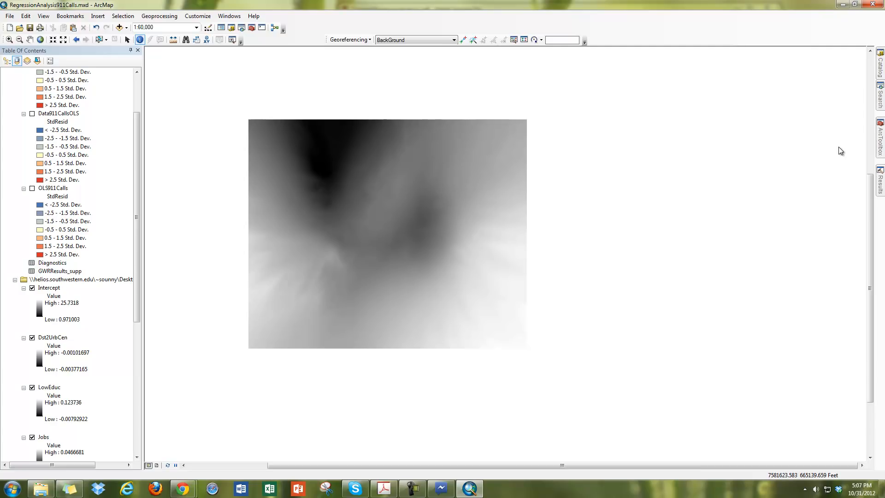
- Hide the Intercept raster and identify the Dst2UrbCen coefficient in the raster's darkest area
{"action": "left_click", "coordinate": [32, 288]}
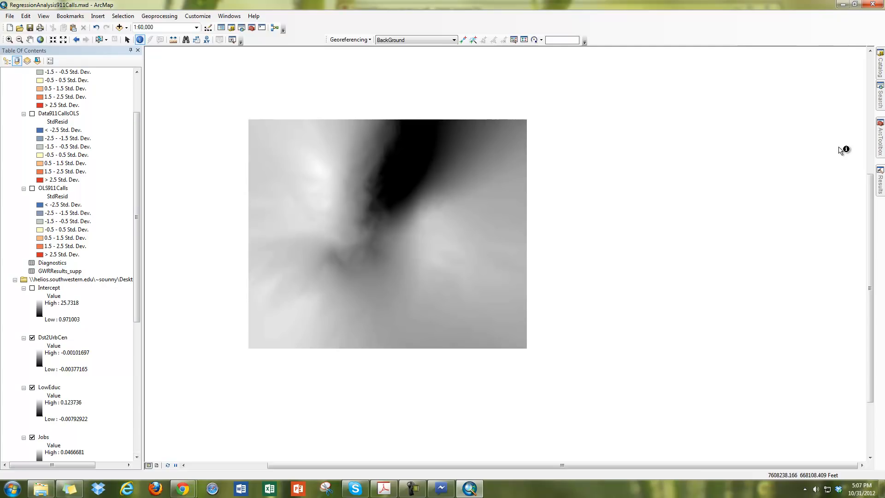
{"action": "left_click", "coordinate": [839, 150]}
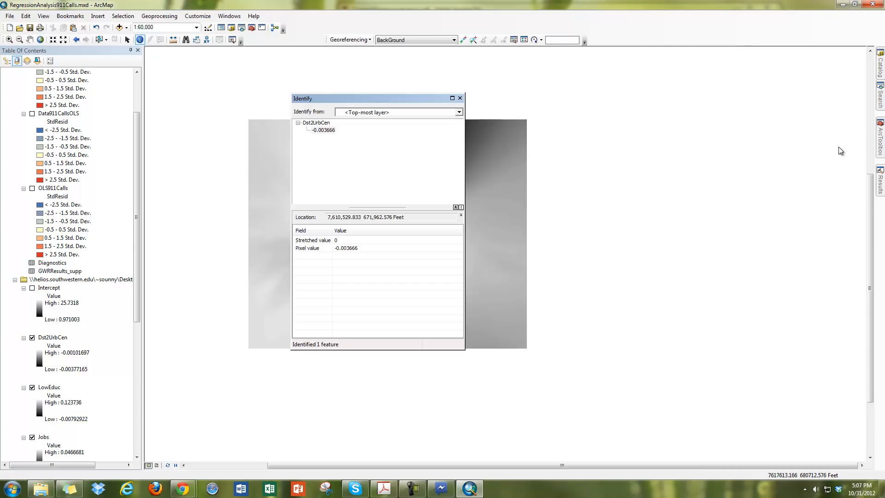
{"action": "left_click", "coordinate": [460, 98]}
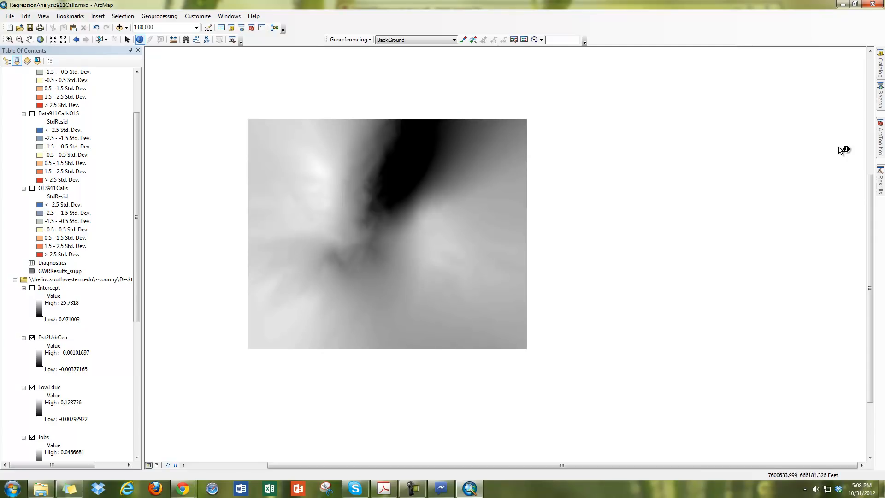
- Identify the Dst2UrbCen coefficient in the raster's brightest area, and hide and collapse that layer
{"action": "left_click", "coordinate": [318, 191]}
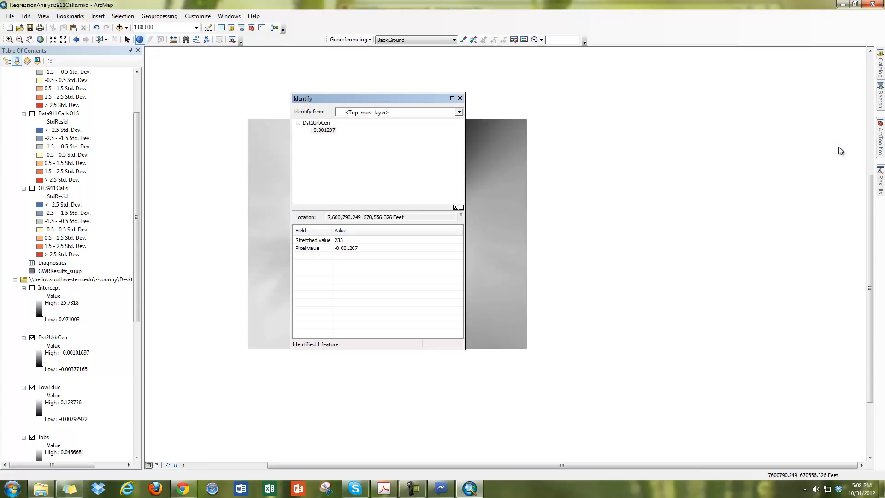
{"action": "left_click", "coordinate": [460, 98]}
{"action": "left_click", "coordinate": [316, 171]}
{"action": "left_click", "coordinate": [460, 98]}
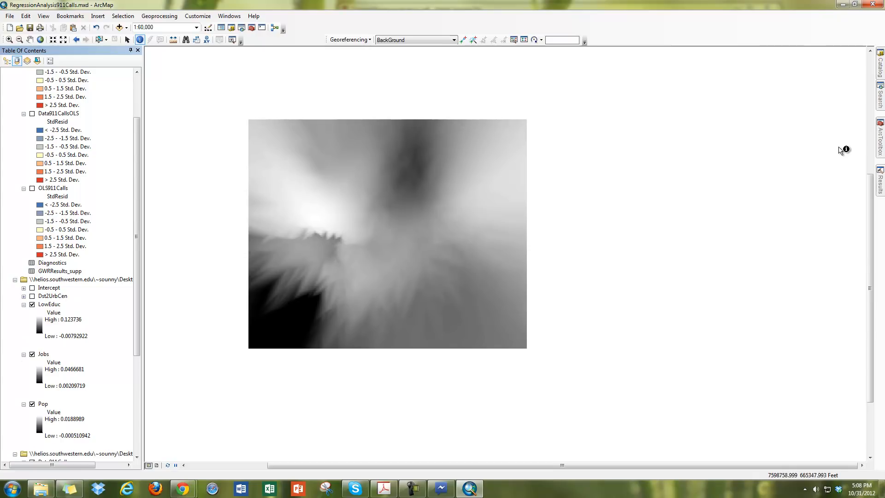
- Identify the LowEduc raster's coefficients in its bright area and its upper dark area
{"action": "left_click", "coordinate": [334, 213]}
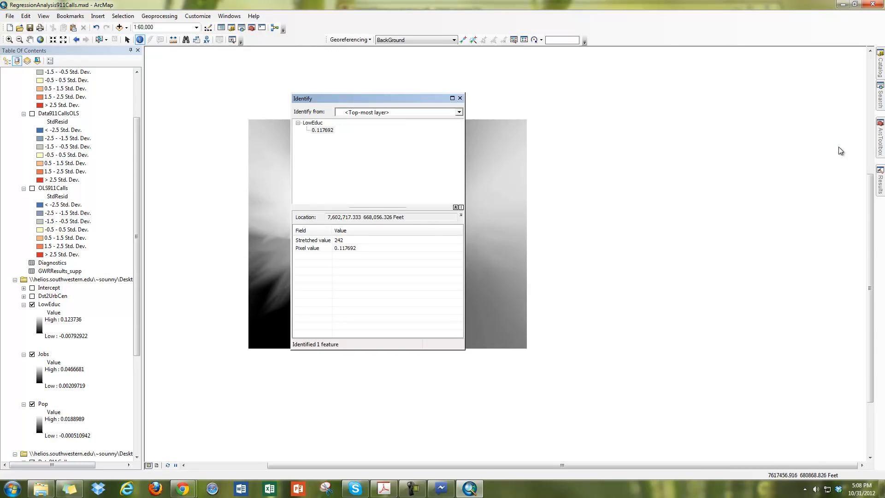
{"action": "left_click", "coordinate": [460, 98]}
{"action": "left_click", "coordinate": [414, 165]}
{"action": "left_click", "coordinate": [460, 98]}
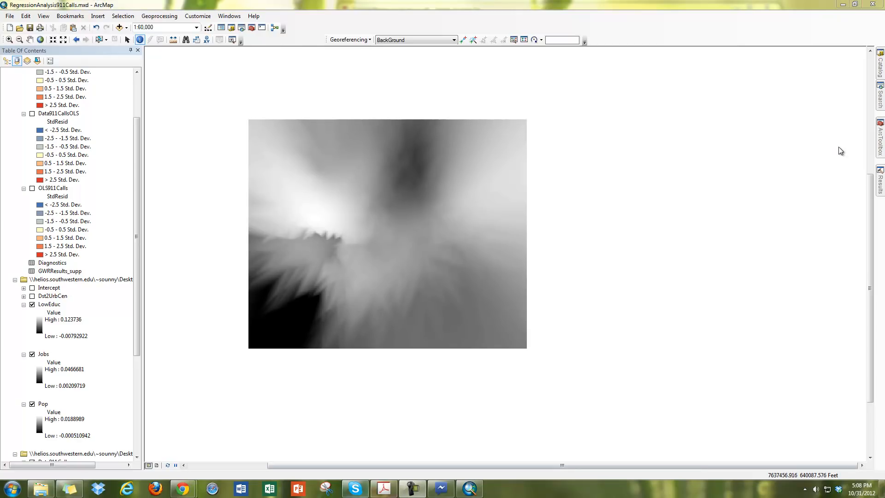
- Switch to the tutorial PDF to review the coefficient definitions and regression equation, and return to ArcMap
{"action": "left_click", "coordinate": [383, 489]}
{"action": "scroll", "coordinate": [838, 146], "scroll_direction": "up", "scroll_amount": 1}
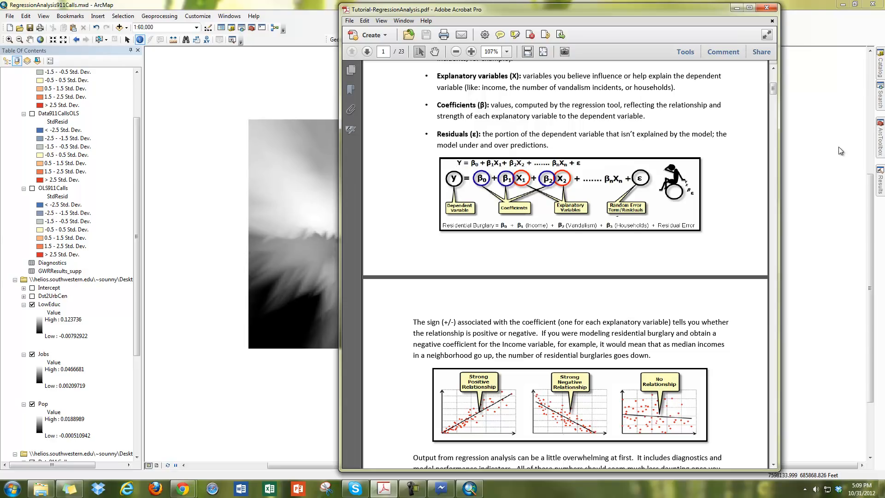
{"action": "left_click", "coordinate": [840, 147]}
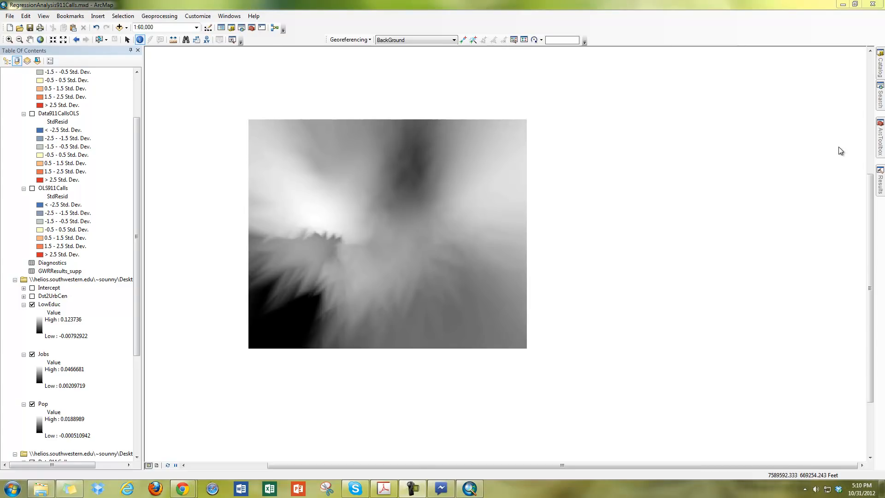
- Hide the Jobs and Pop coefficient rasters and collapse the Jobs legend
{"action": "left_click", "coordinate": [32, 354]}
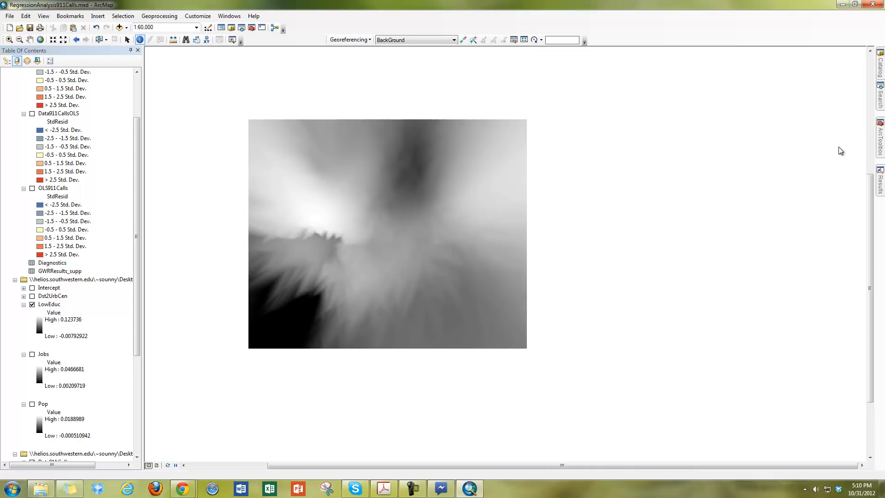
{"action": "left_click", "coordinate": [23, 354]}
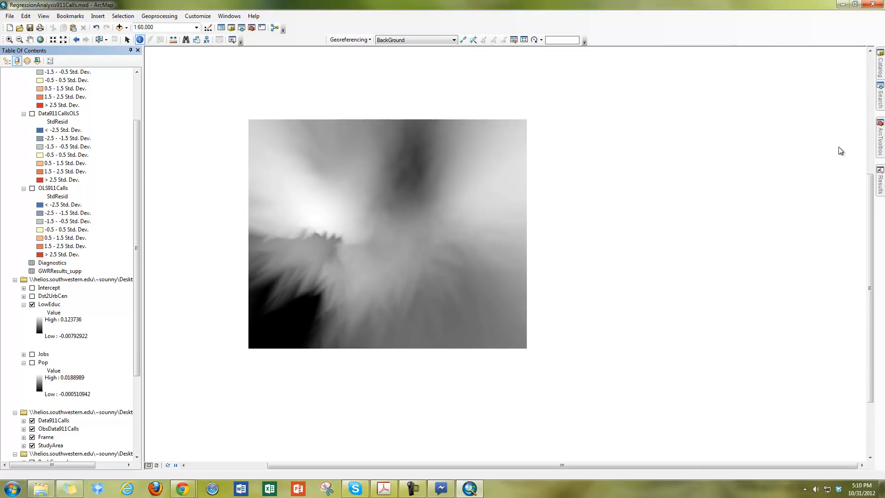
- Apply the red-yellow-green color ramp to the LowEduc coefficient raster
{"action": "left_click", "coordinate": [39, 324]}
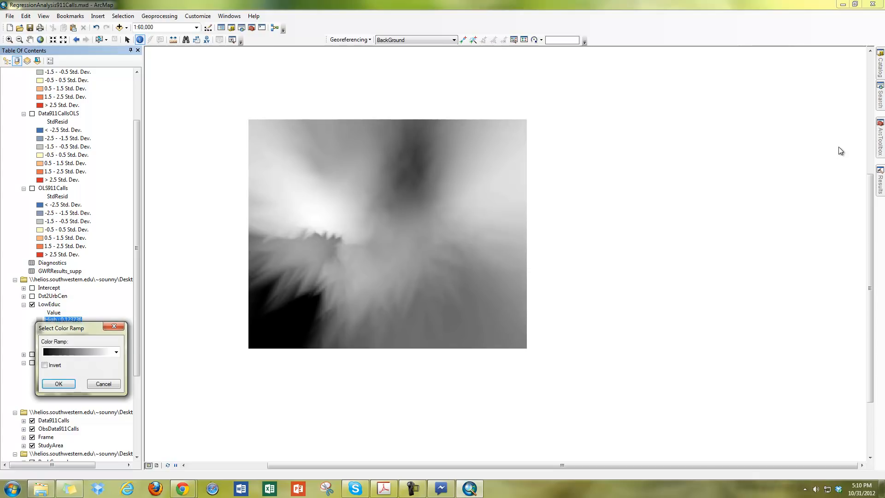
{"action": "left_click", "coordinate": [116, 351]}
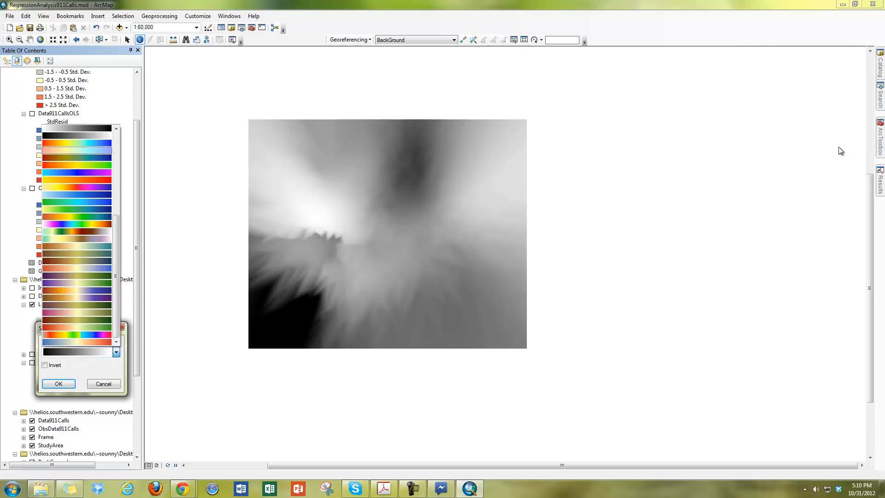
{"action": "left_click", "coordinate": [76, 165]}
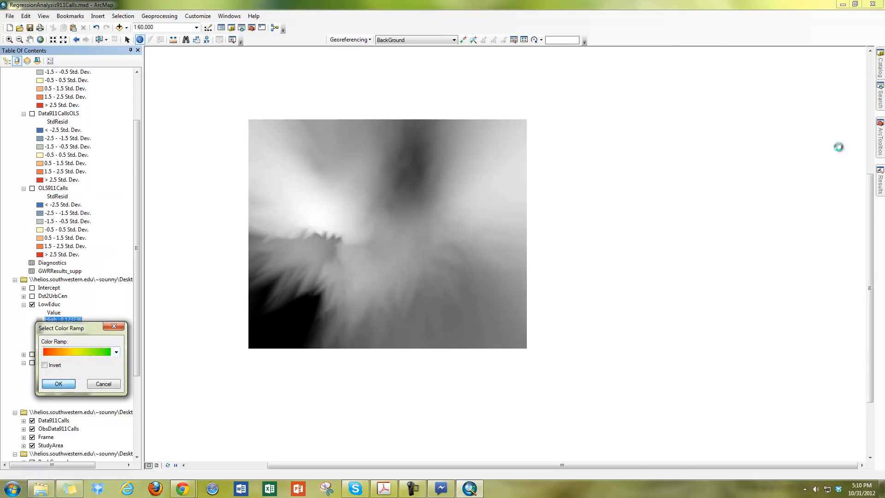
{"action": "left_click", "coordinate": [58, 383]}
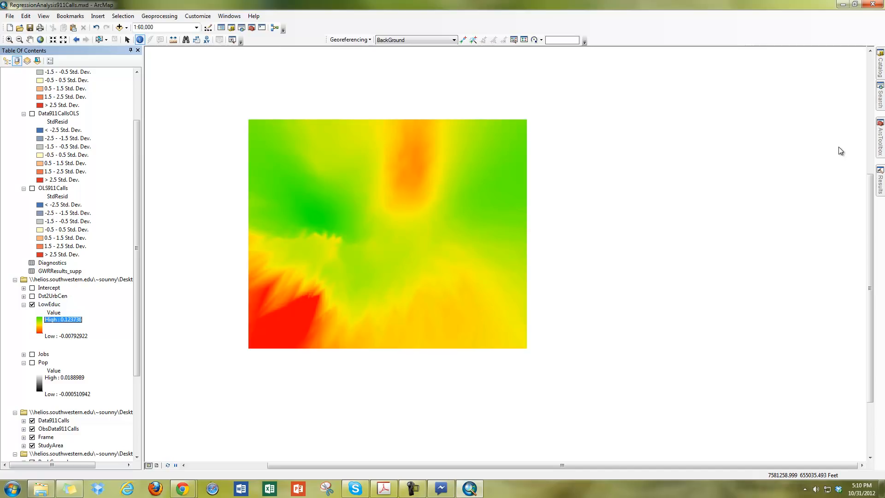
- Expand the Intercept, Dst2UrbCen and Jobs raster legends to compare their coefficient ranges with LowEduc
{"action": "left_click", "coordinate": [24, 296]}
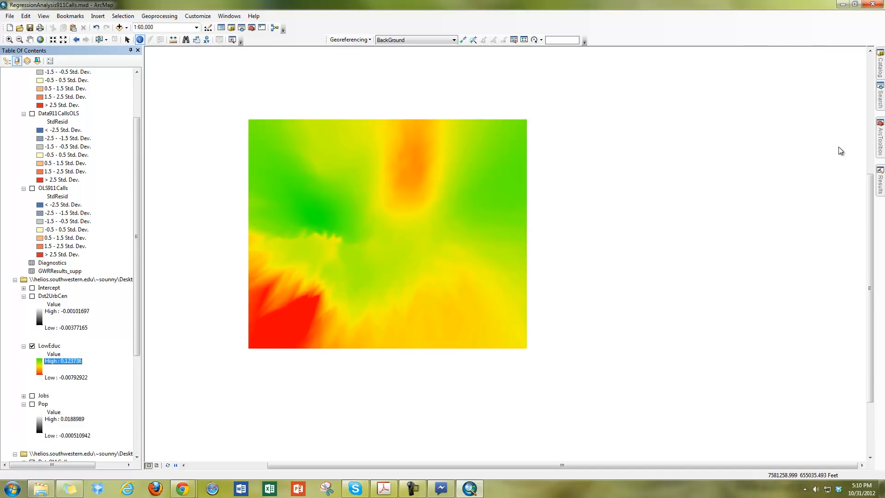
{"action": "left_click", "coordinate": [65, 377]}
{"action": "left_click", "coordinate": [24, 396]}
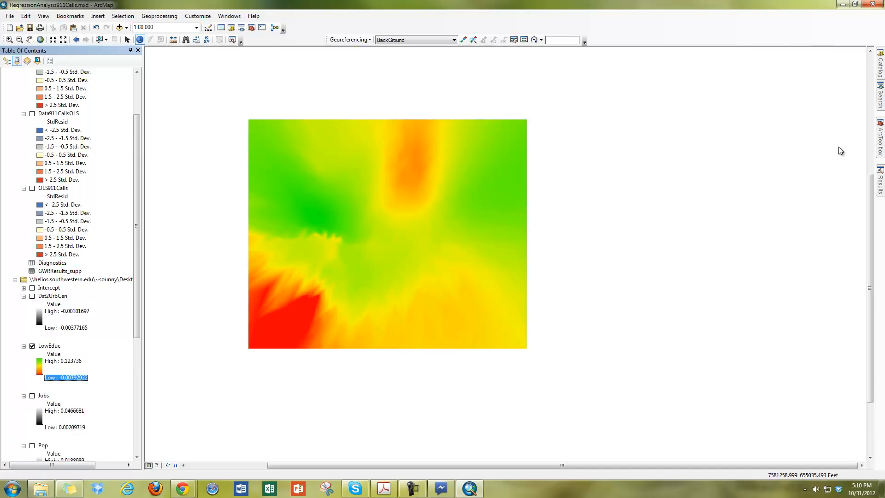
{"action": "left_click", "coordinate": [32, 346]}
{"action": "left_click", "coordinate": [32, 396]}
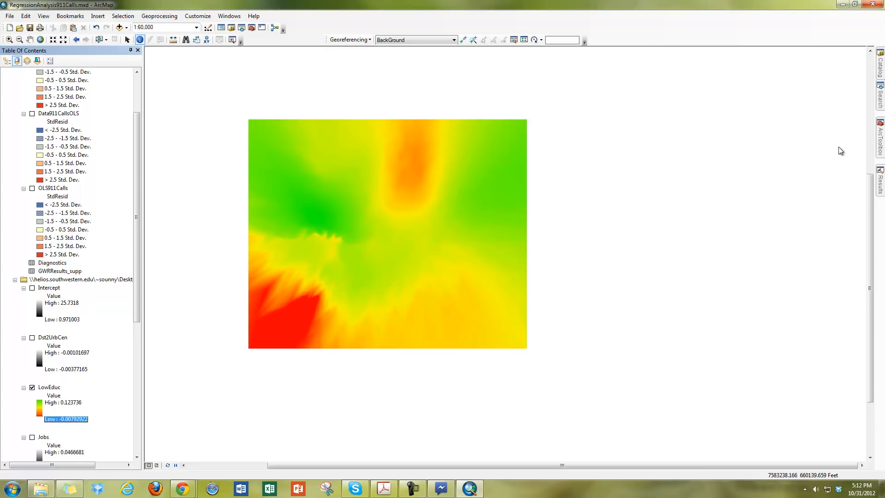
- Display the Dst2UrbCen raster for inspection, and hide it and LowEduc to return to the GWRResults residual map
{"action": "left_click", "coordinate": [32, 338]}
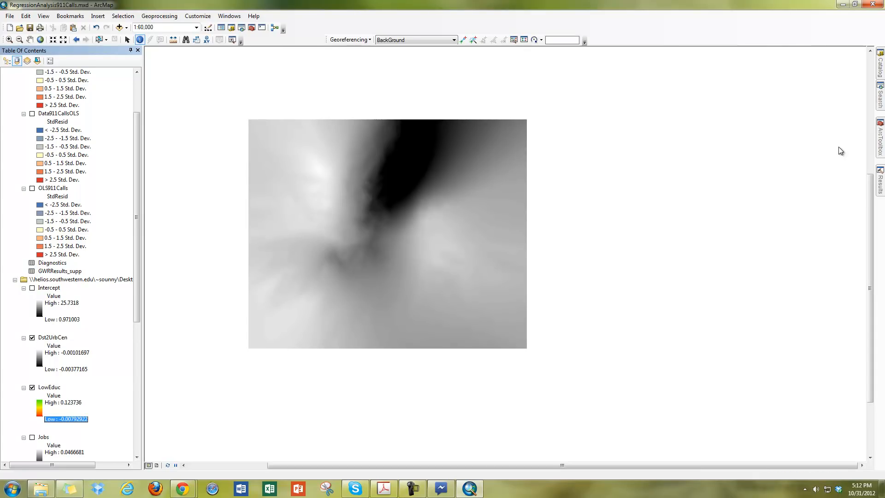
{"action": "left_click", "coordinate": [32, 388]}
{"action": "left_click", "coordinate": [32, 338]}
{"action": "scroll", "coordinate": [69, 264], "scroll_direction": "down", "scroll_amount": 3}
{"action": "scroll", "coordinate": [69, 265], "scroll_direction": "up", "scroll_amount": 6}
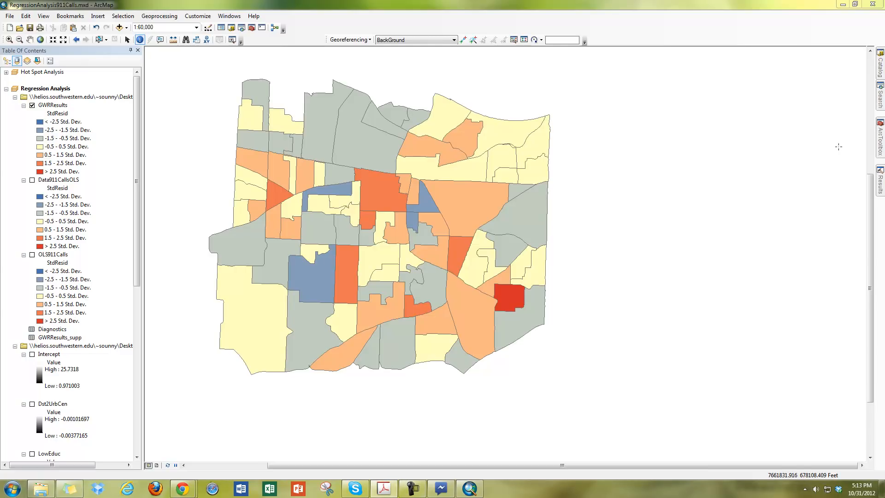
- Switch to the tutorial PDF to review the regression terminology and equation, and return to ArcMap
{"action": "key", "text": "alt+Tab"}
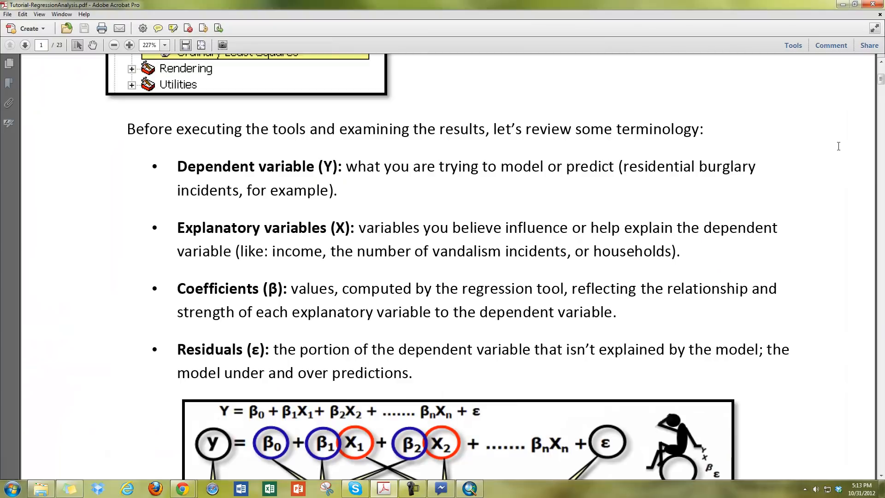
{"action": "key", "text": "super+Down"}
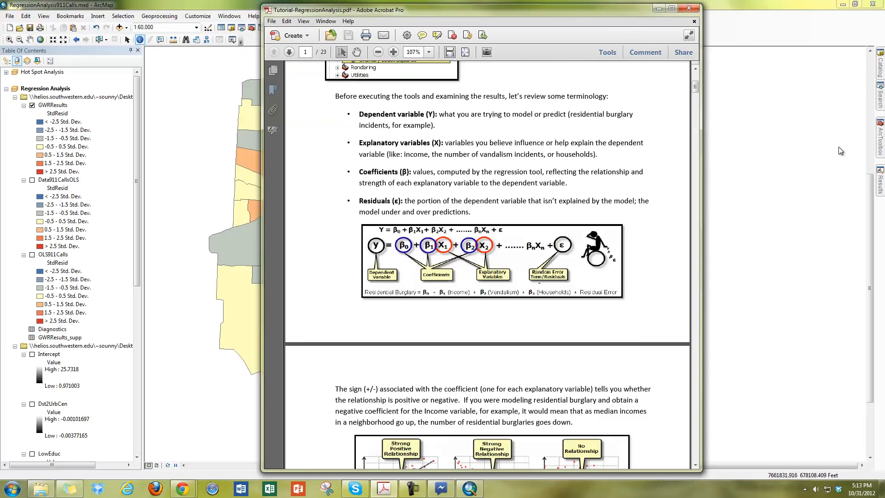
{"action": "key", "text": "super+Up"}
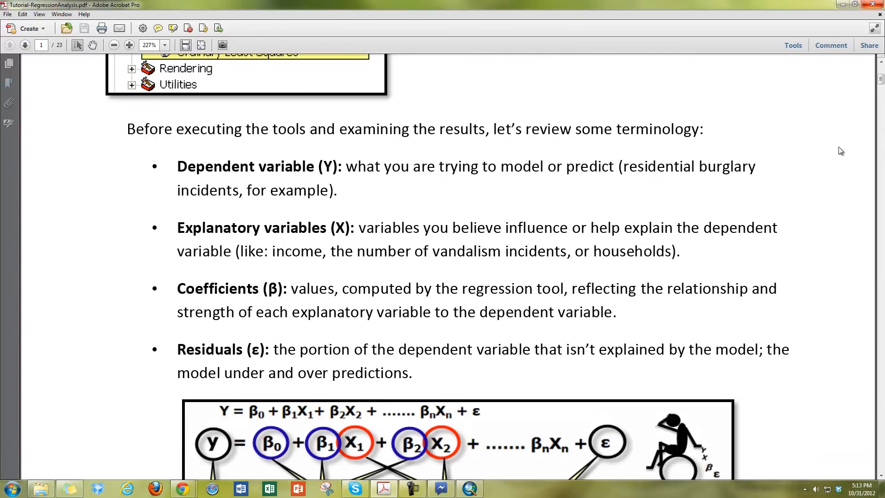
{"action": "key", "text": "alt+F4"}
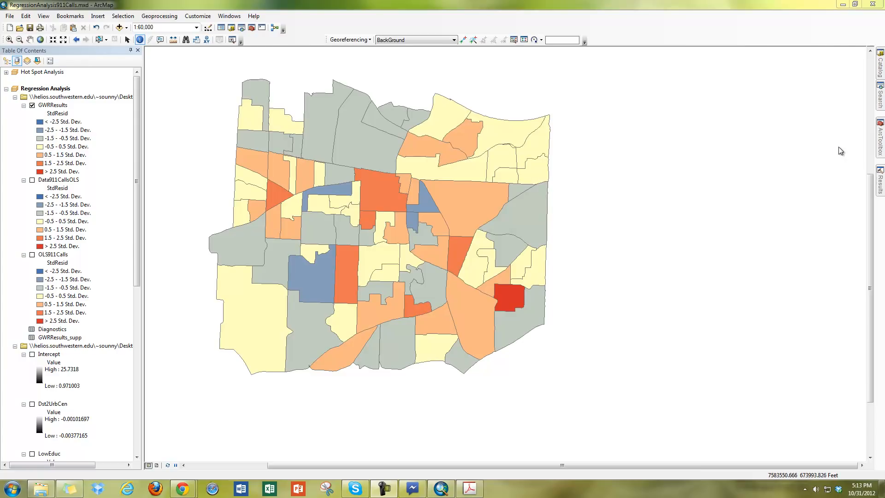
- Open the GWRResults attribute table and examine its predicted values, local coefficients and residuals
{"action": "right_click", "coordinate": [52, 105]}
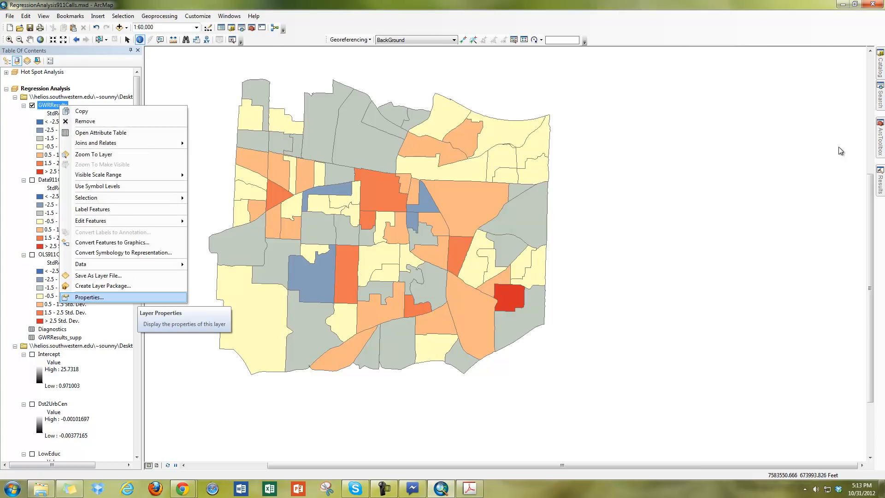
{"action": "key", "text": "Down"}
{"action": "key", "text": "Down"}
{"action": "key", "text": "Down"}
{"action": "key", "text": "Return"}
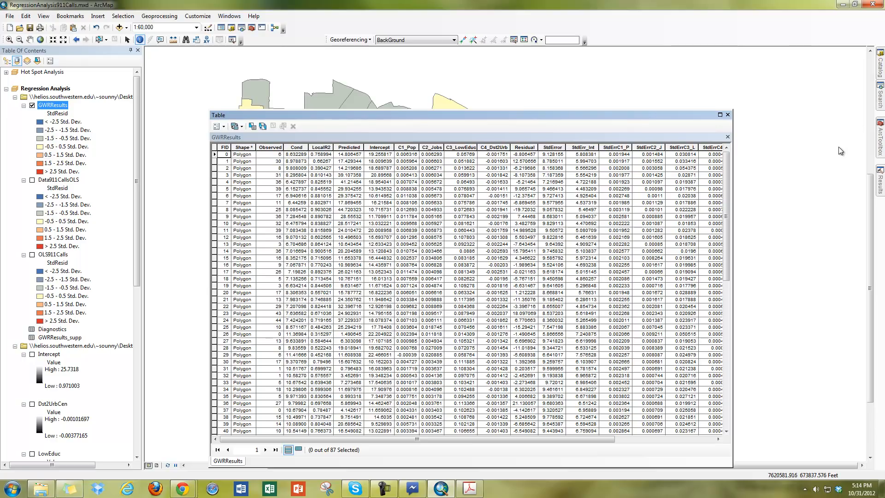
{"action": "mouse_move", "coordinate": [417, 438]}
{"action": "left_mouse_down"}
{"action": "mouse_move", "coordinate": [516, 438]}
{"action": "mouse_move", "coordinate": [417, 439]}
{"action": "left_mouse_up"}
- Open the ObsData911Calls attribute table to examine its variables, and close the table window
{"action": "right_click", "coordinate": [56, 179]}
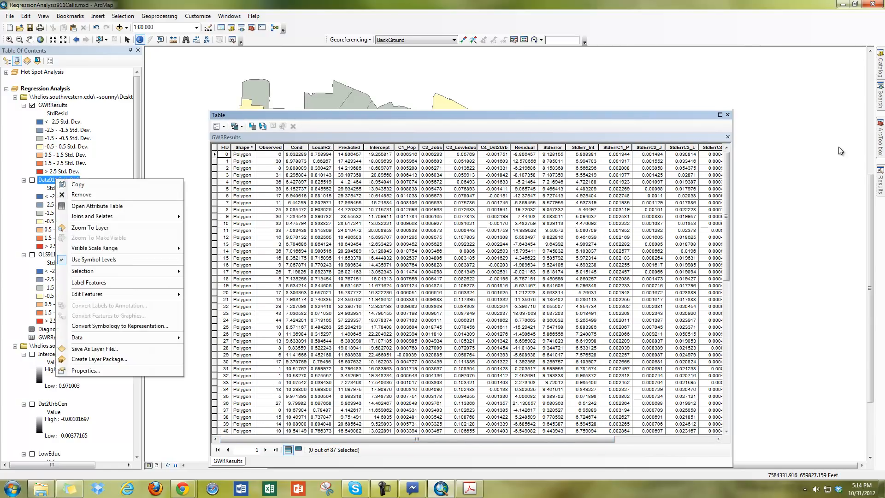
{"action": "left_click", "coordinate": [57, 113]}
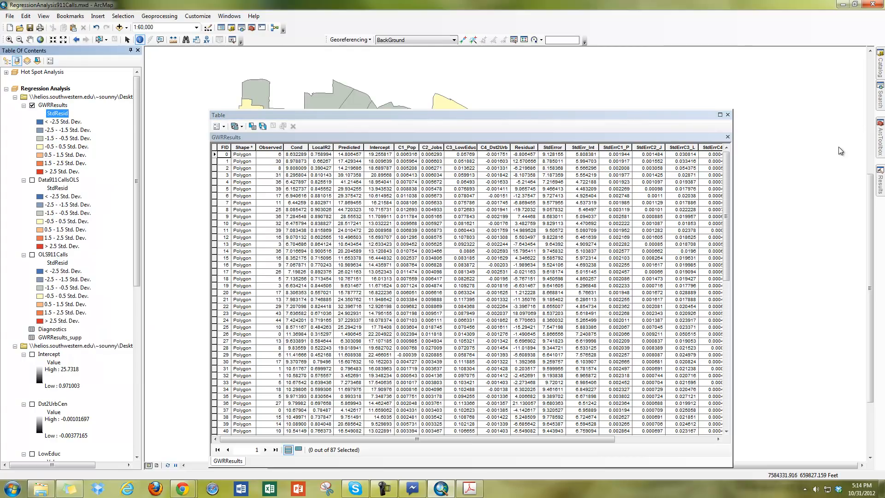
{"action": "scroll", "coordinate": [69, 265], "scroll_direction": "down", "scroll_amount": 8}
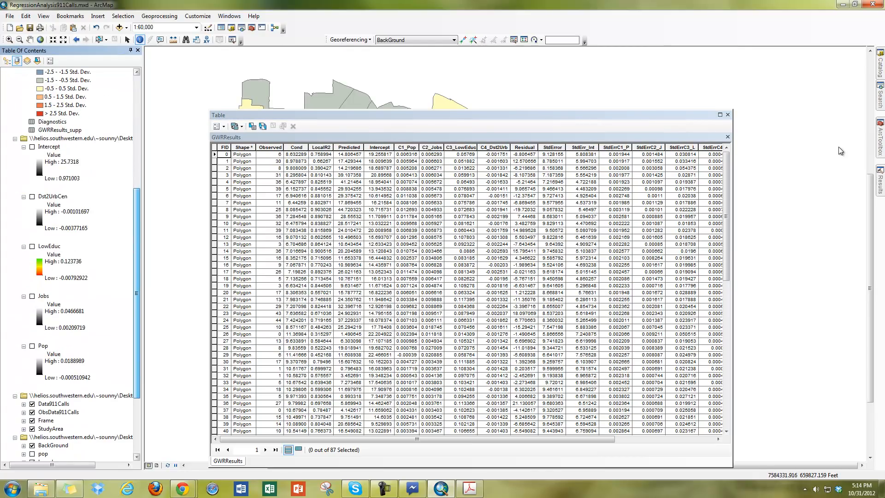
{"action": "right_click", "coordinate": [59, 412]}
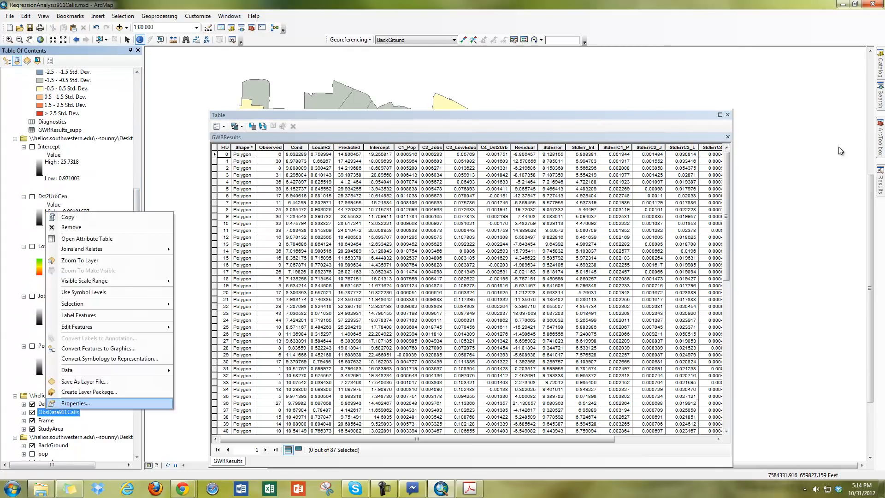
{"action": "key", "text": "Return"}
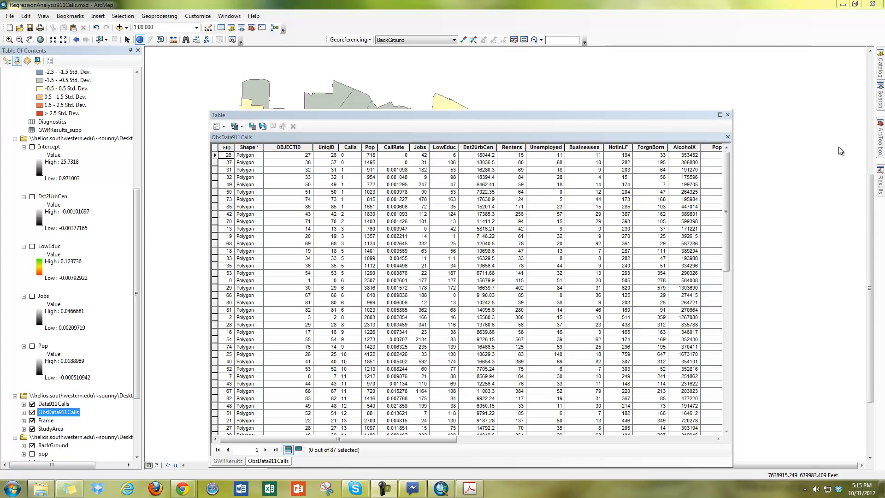
{"action": "left_click", "coordinate": [728, 115]}
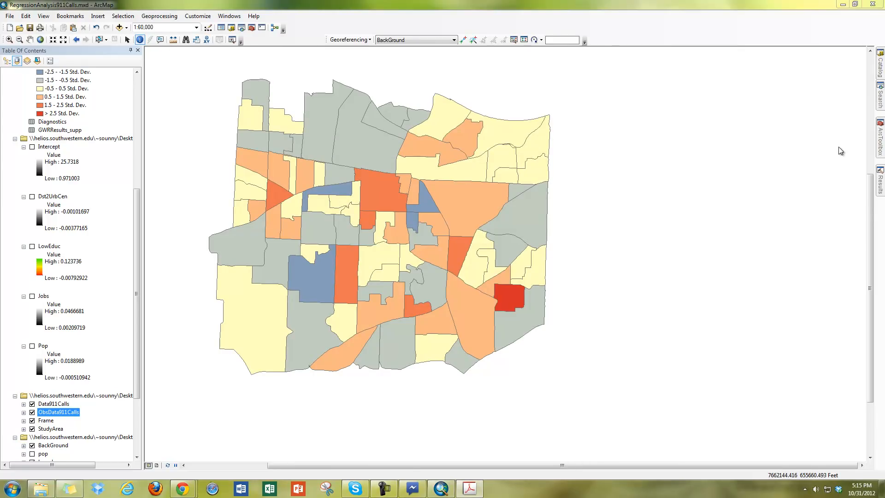
- Collapse the coefficient raster group and the Regression Analysis data frame, and activate the Predictions data frame
{"action": "left_click", "coordinate": [14, 139]}
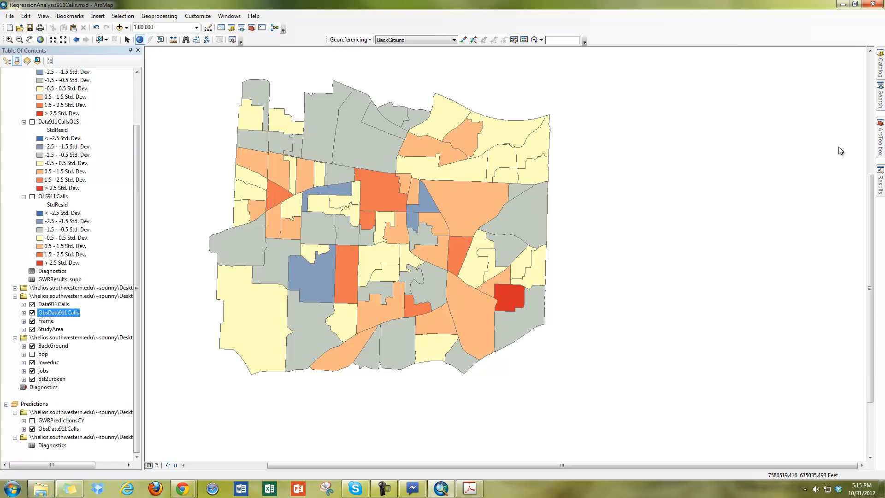
{"action": "left_click_drag", "start_coordinate": [137, 203], "coordinate": [137, 150]}
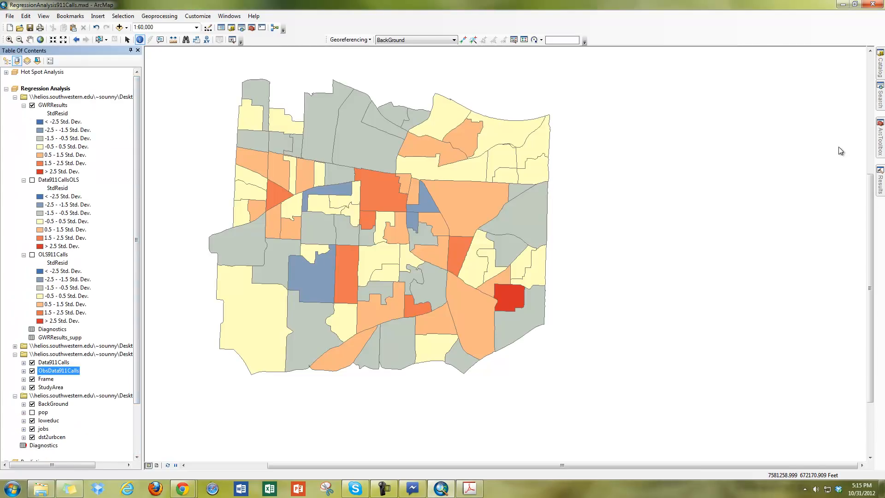
{"action": "left_click", "coordinate": [6, 89]}
{"action": "left_click", "coordinate": [34, 105]}
{"action": "right_click", "coordinate": [35, 105]}
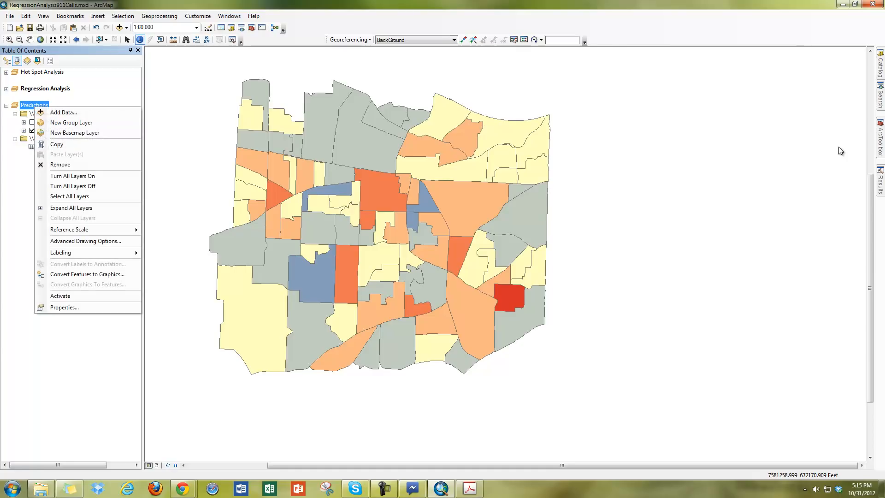
{"action": "left_click", "coordinate": [60, 295]}
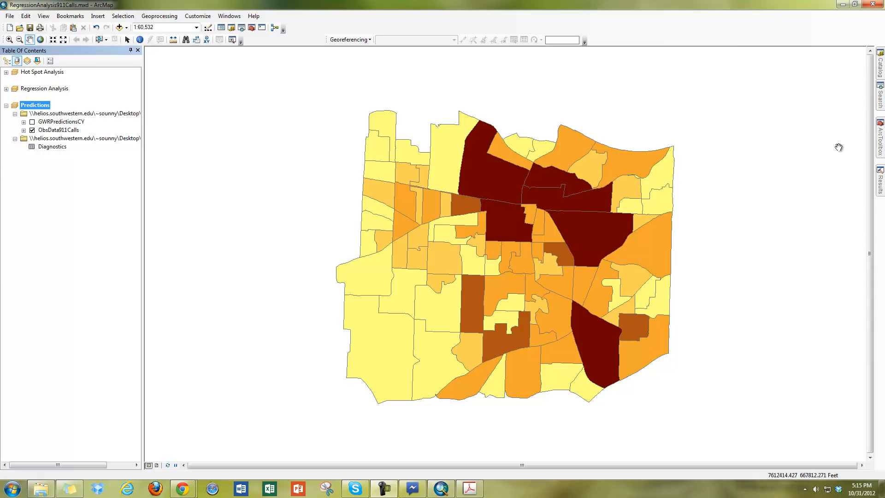
- Open ArcToolbox, keep it docked, and select the (7) GWR w Predictions model
{"action": "left_click", "coordinate": [880, 138]}
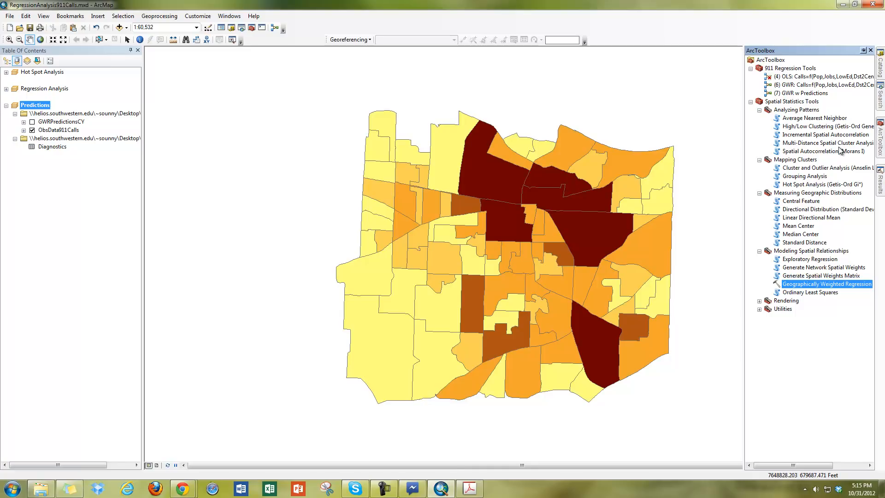
{"action": "left_click", "coordinate": [864, 50]}
{"action": "left_click", "coordinate": [804, 93]}
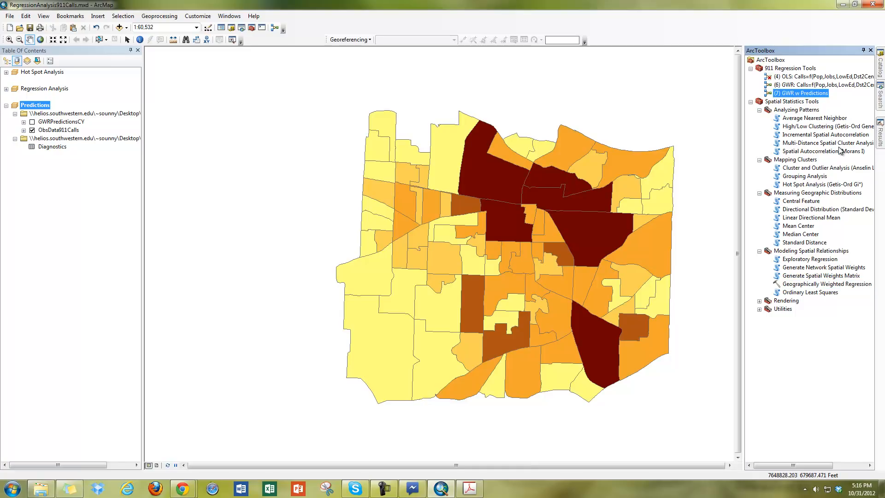
{"action": "right_click", "coordinate": [802, 93]}
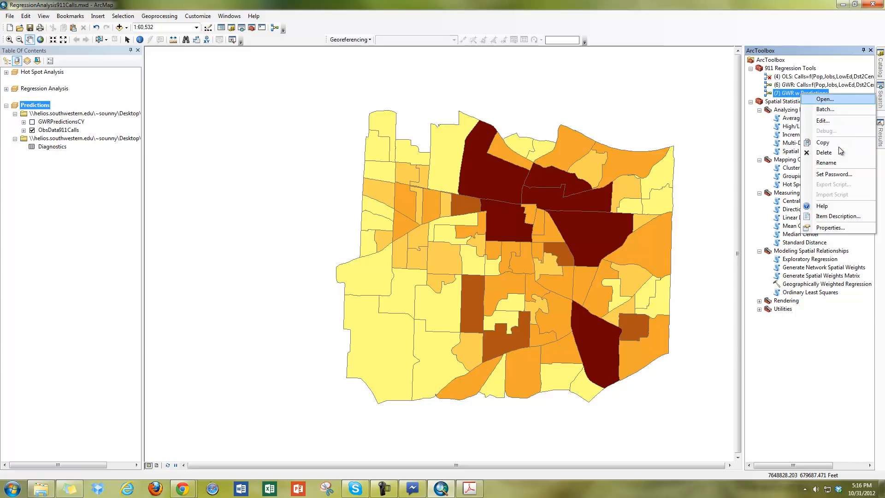
{"action": "key", "text": "Return"}
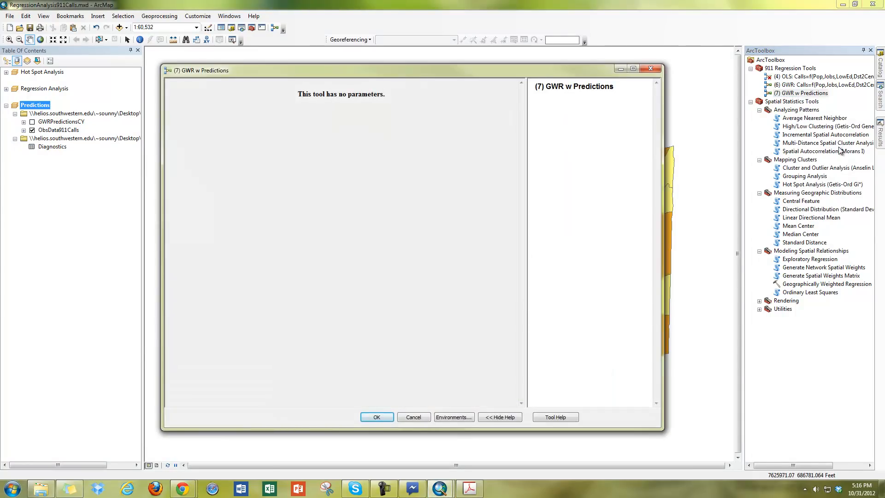
{"action": "key", "text": "Return"}
- Open the (7) GWR w Predictions model for editing and bring up its Geographically Weighted Regression tool parameters
{"action": "key", "text": "Menu"}
{"action": "key", "text": "Down"}
{"action": "key", "text": "Down"}
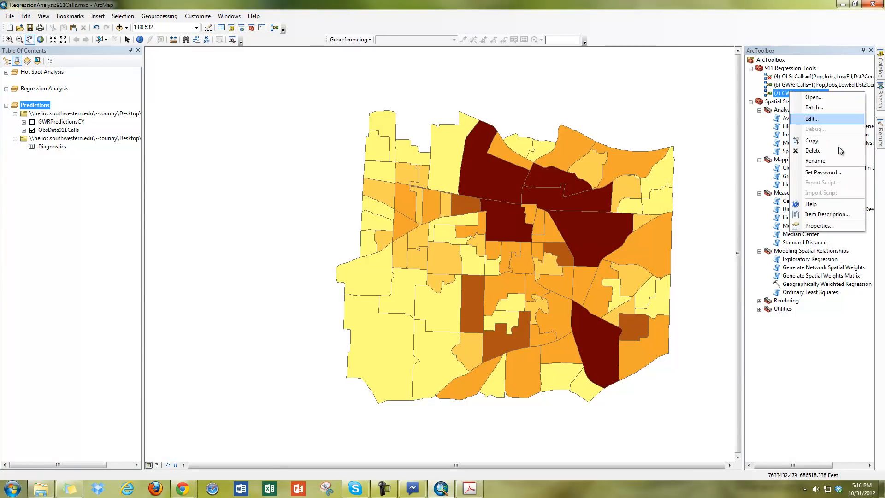
{"action": "key", "text": "Return"}
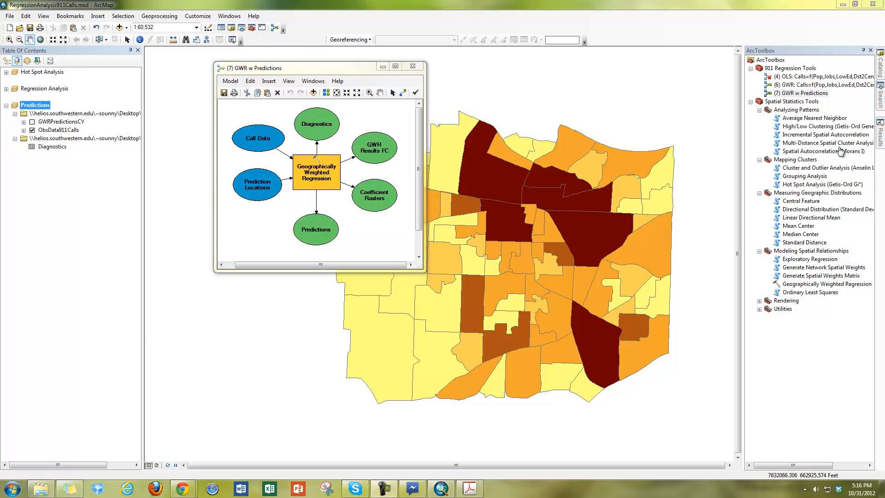
{"action": "double_click", "coordinate": [317, 173]}
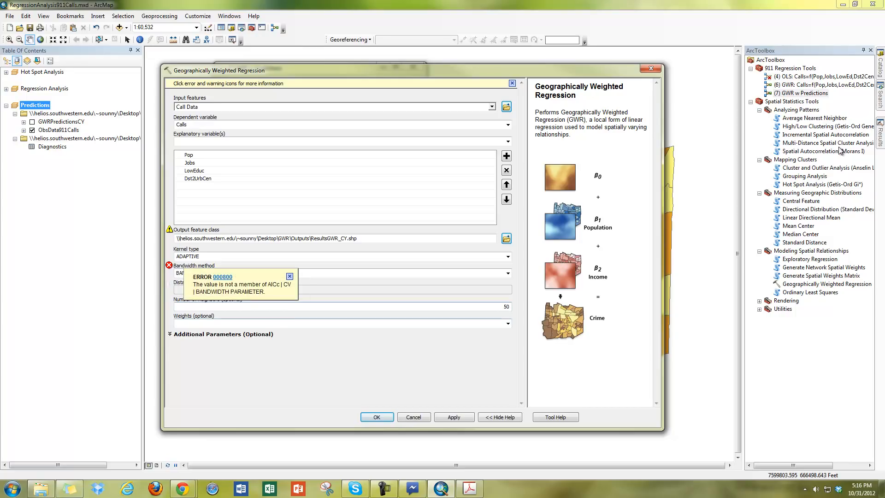
- Review the bandwidth method, number of neighbors and weights settings with their parameter help
{"action": "key", "text": "Tab"}
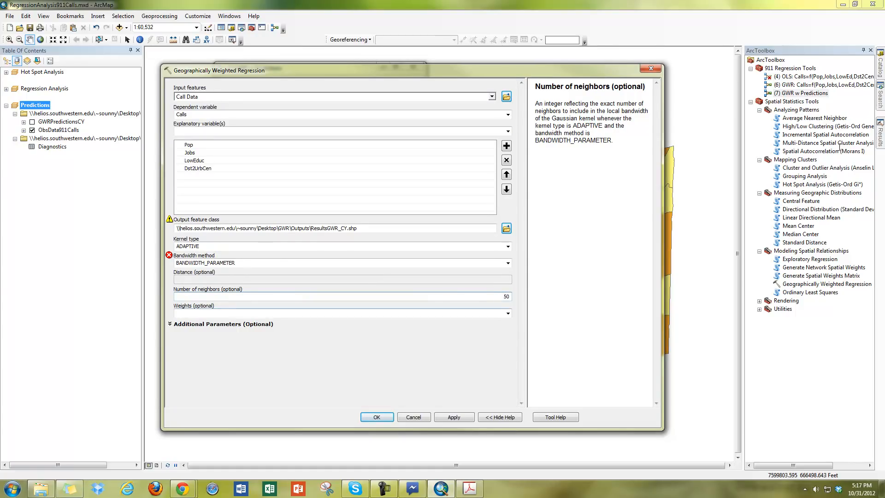
{"action": "key", "text": "Tab"}
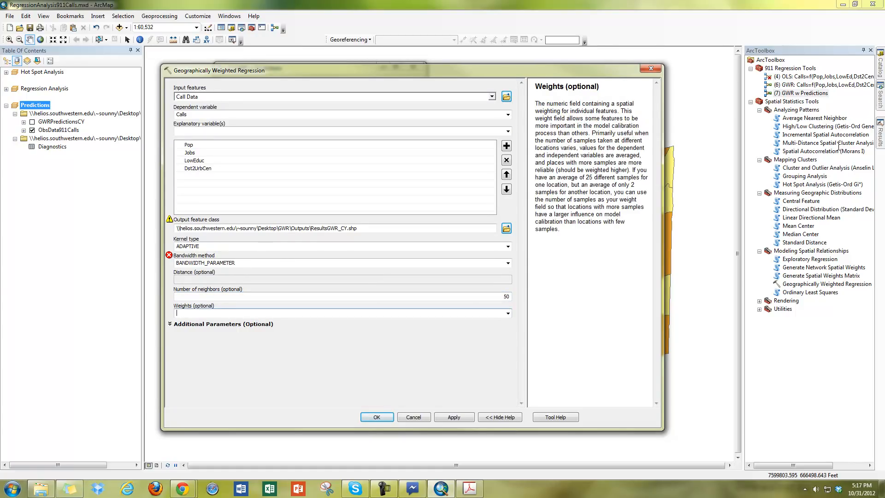
{"action": "left_click", "coordinate": [838, 147]}
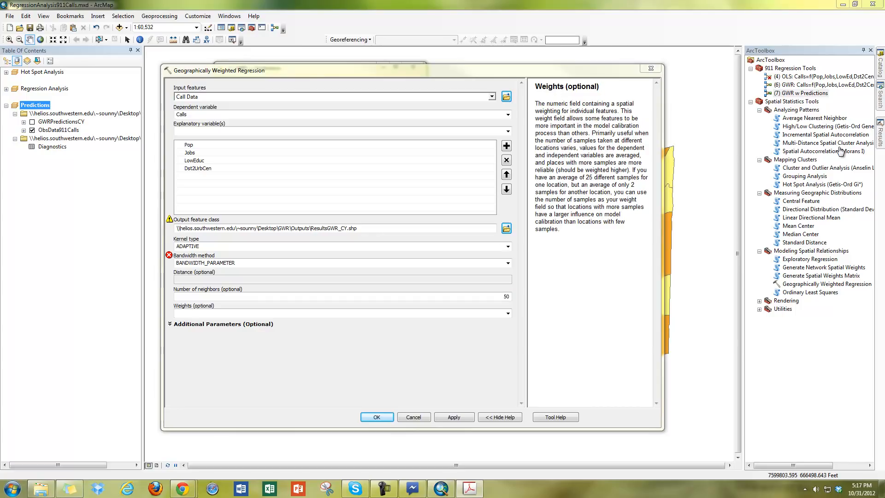
- Review the additional GWR parameters and the bandwidth method's help and error details, and close the tool parameters without applying changes
{"action": "left_click", "coordinate": [223, 324]}
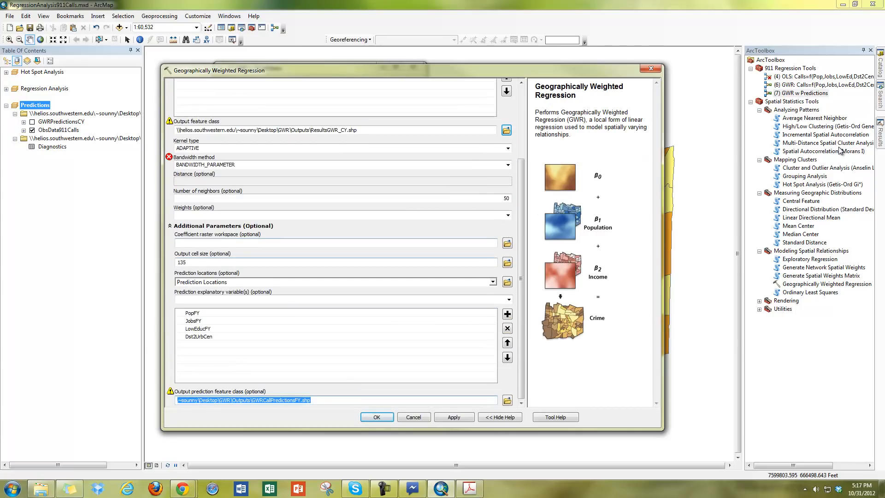
{"action": "scroll", "coordinate": [343, 242], "scroll_direction": "up", "scroll_amount": 3}
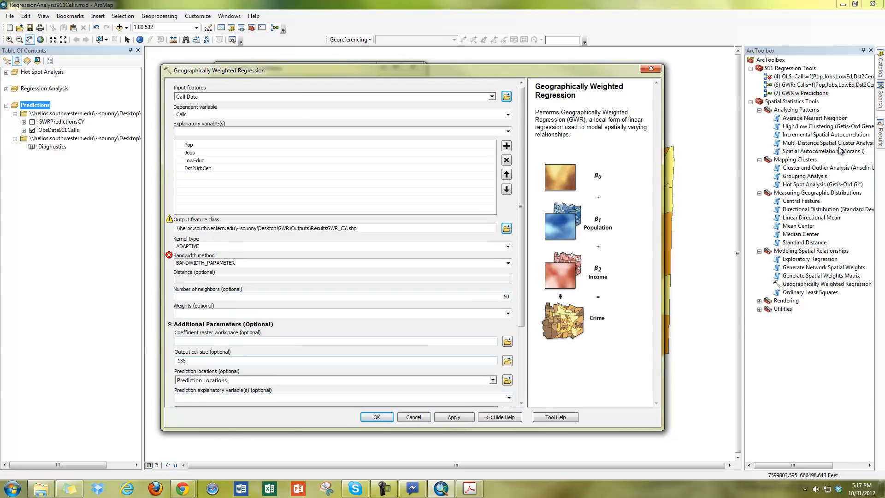
{"action": "left_click", "coordinate": [199, 255]}
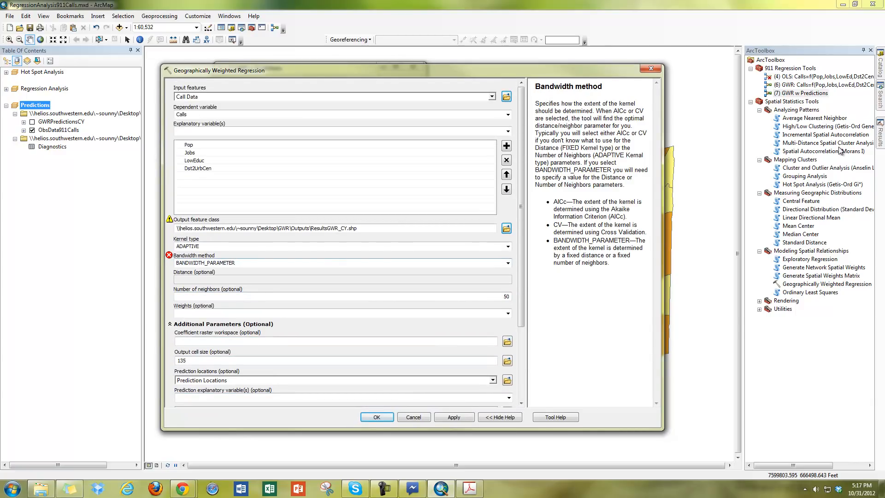
{"action": "left_click", "coordinate": [168, 255]}
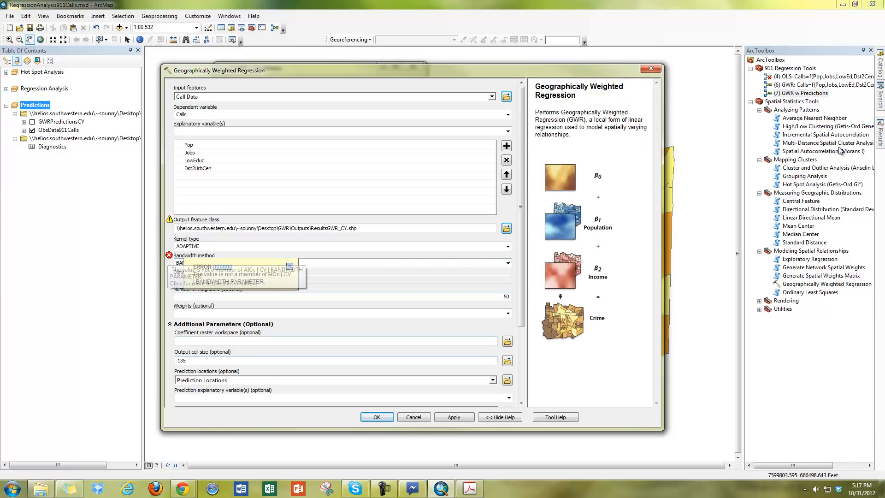
{"action": "left_click", "coordinate": [413, 417]}
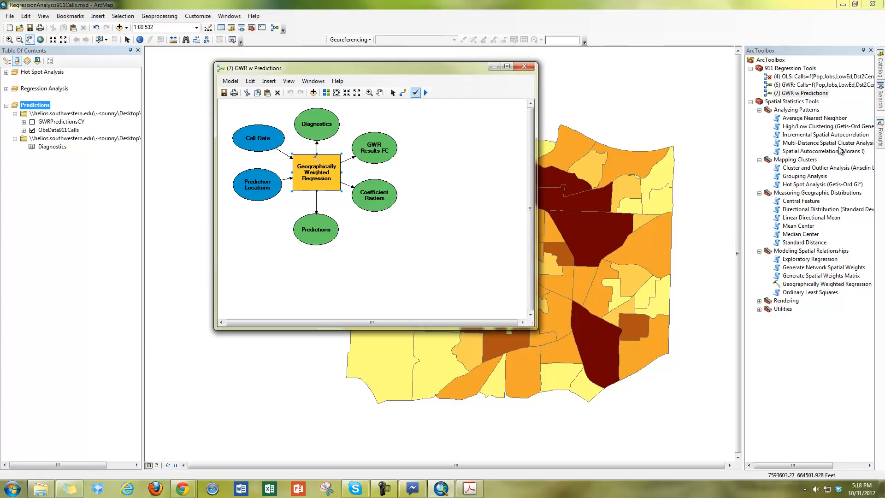
- Reopen the Geographically Weighted Regression parameters, set the bandwidth method to BANDWIDTH PARAMETER and rename the output feature class ResultsGWR_CY2.shp
{"action": "left_click", "coordinate": [425, 92]}
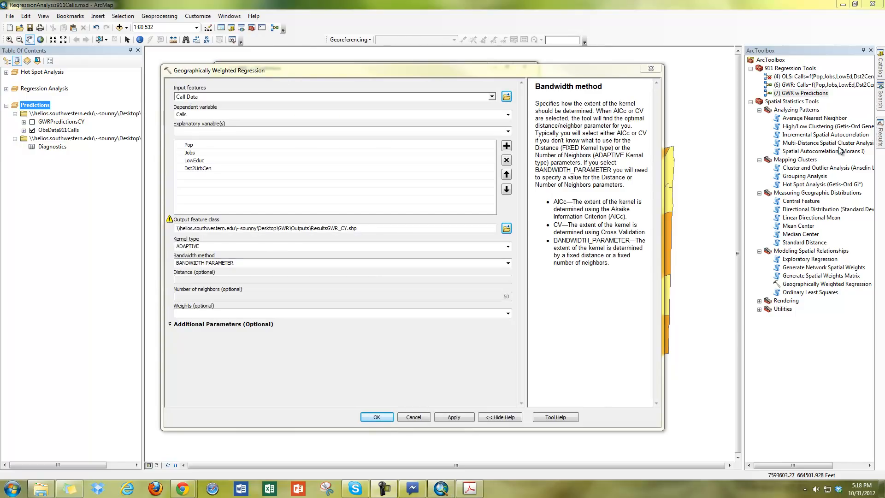
{"action": "left_click", "coordinate": [508, 263]}
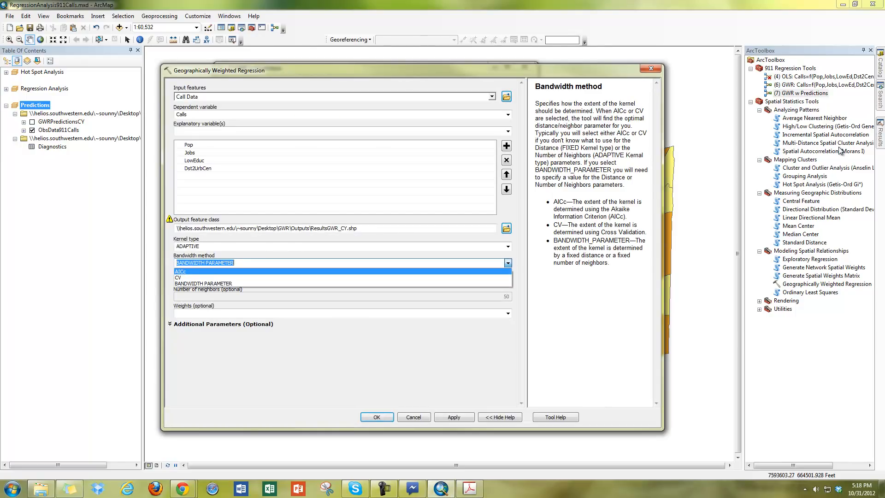
{"action": "left_click", "coordinate": [203, 283]}
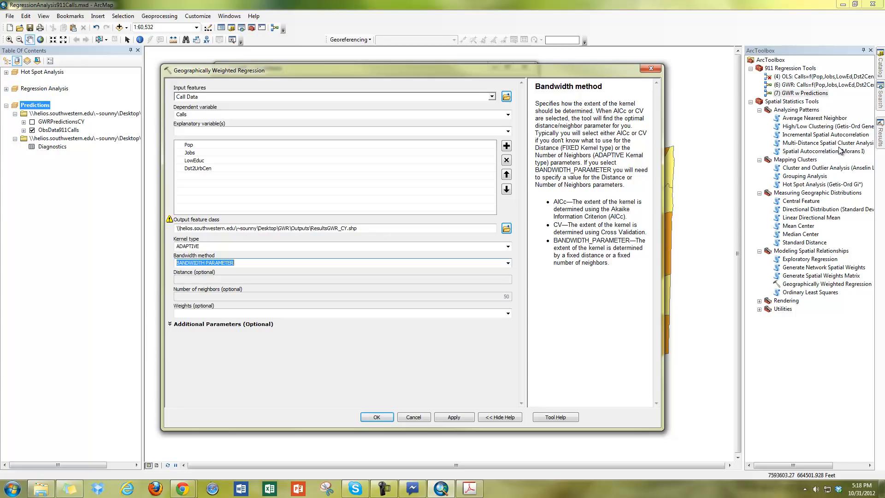
{"action": "left_click", "coordinate": [369, 228]}
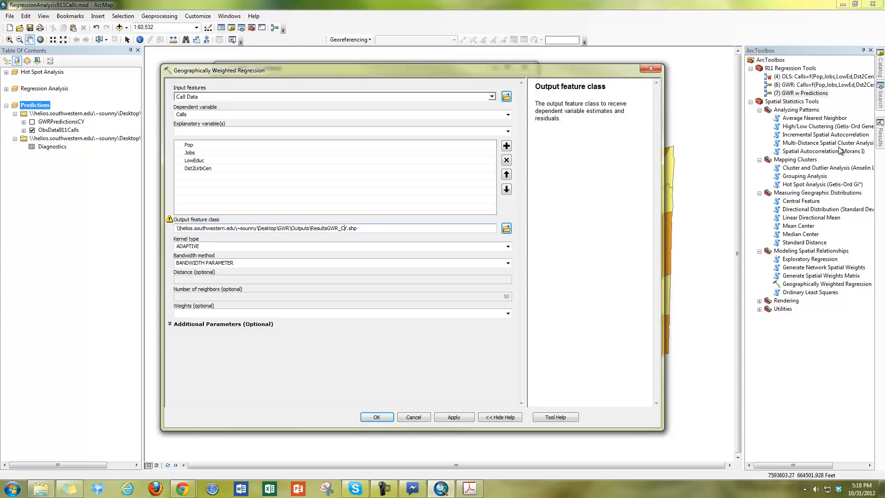
{"action": "type", "text": "2"}
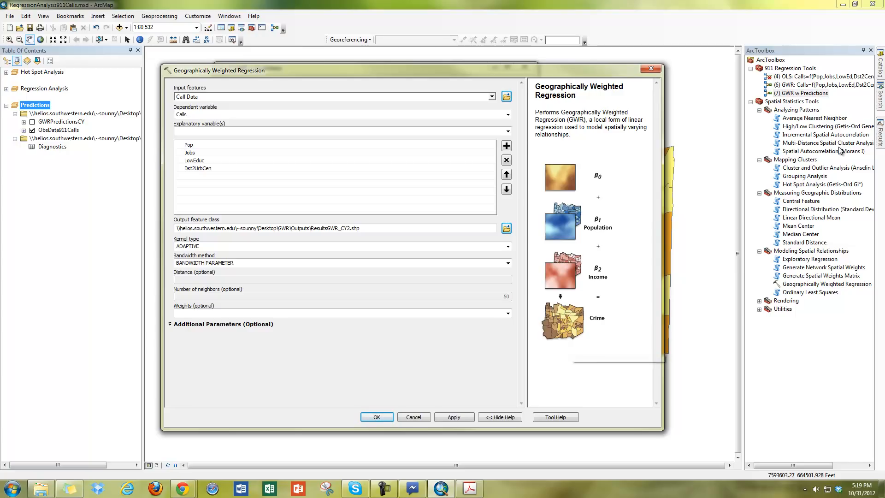
{"action": "key", "text": "Escape"}
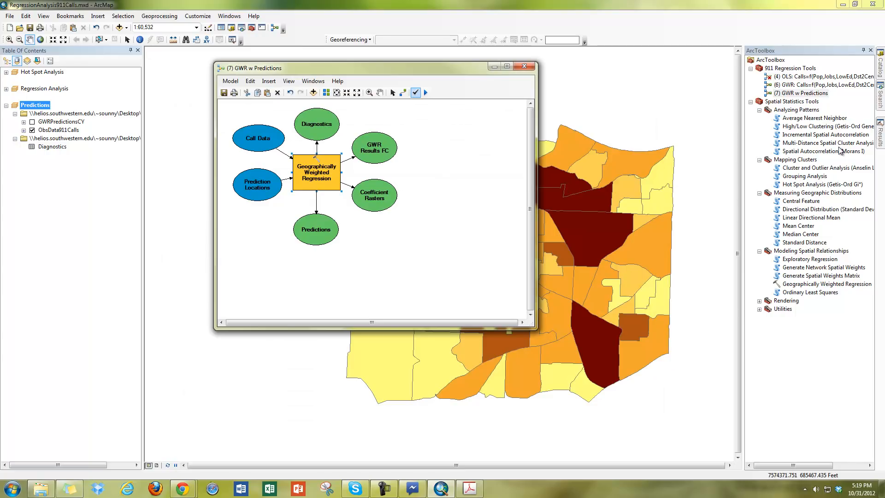
- Run the (7) GWR w Predictions model and close it, saving its changes
{"action": "left_click", "coordinate": [425, 92]}
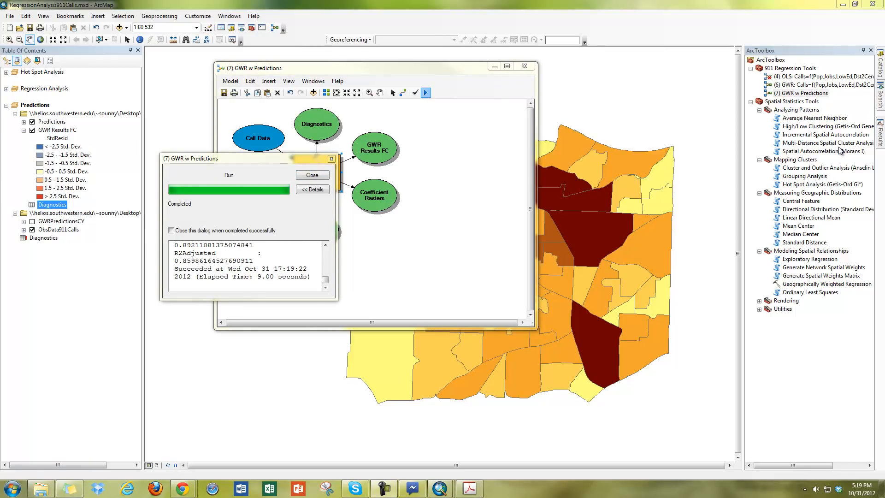
{"action": "key", "text": "Return"}
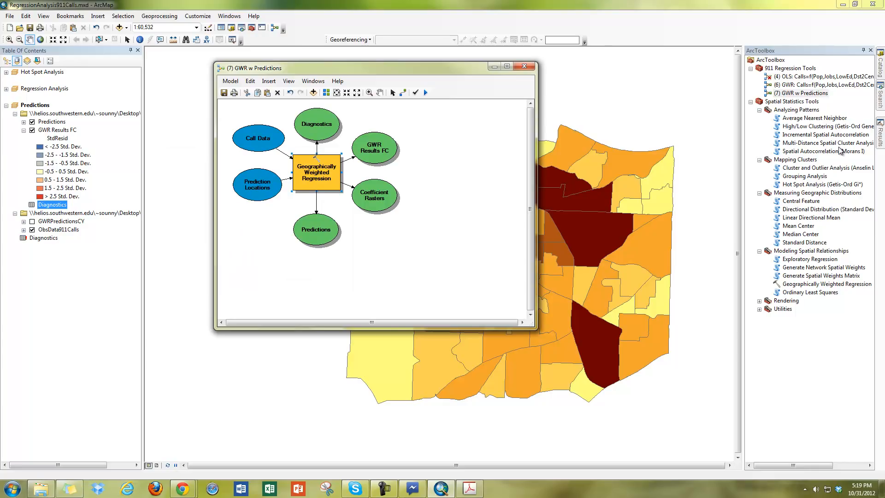
{"action": "key", "text": "alt+F4"}
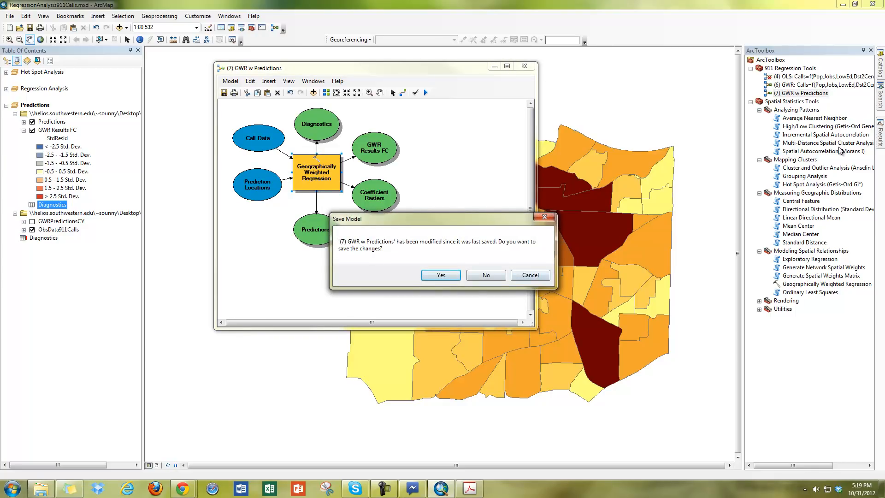
{"action": "key", "text": "Return"}
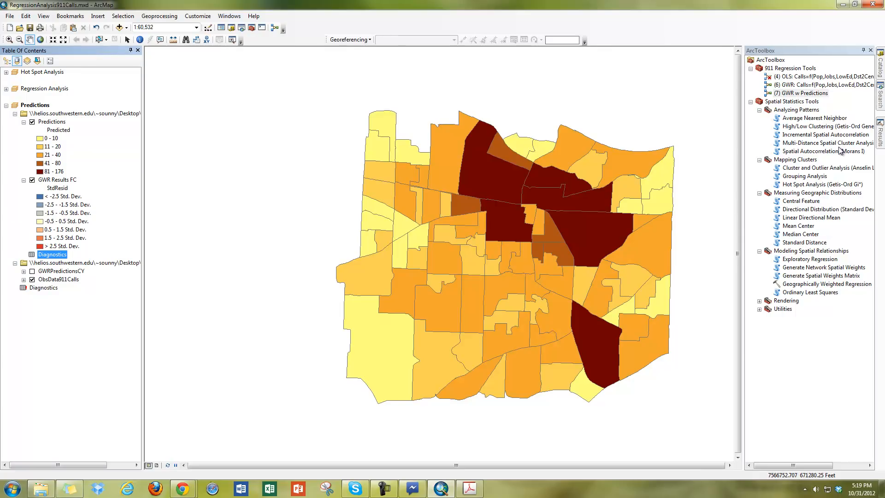
- Place ObsData911Calls directly below Predictions in the drawing order with GWR Results FC hidden, and compare predicted with observed calls
{"action": "left_click", "coordinate": [32, 122]}
{"action": "left_click", "coordinate": [32, 122]}
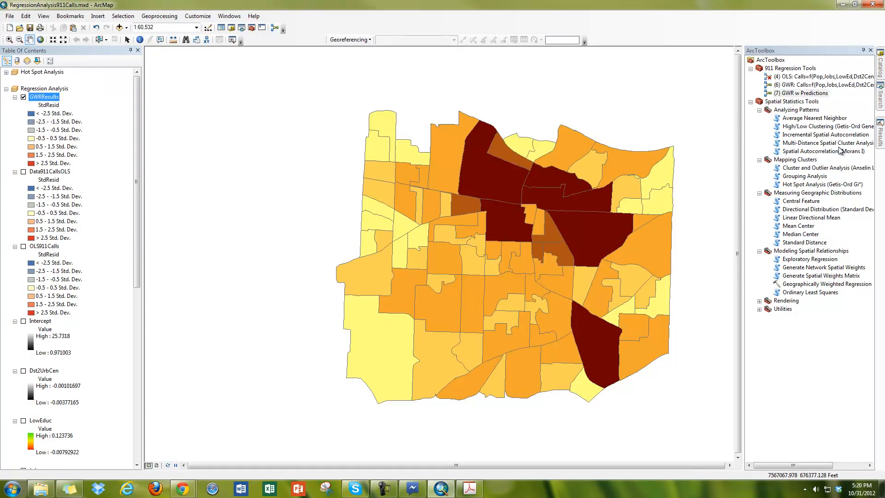
{"action": "left_click", "coordinate": [6, 88]}
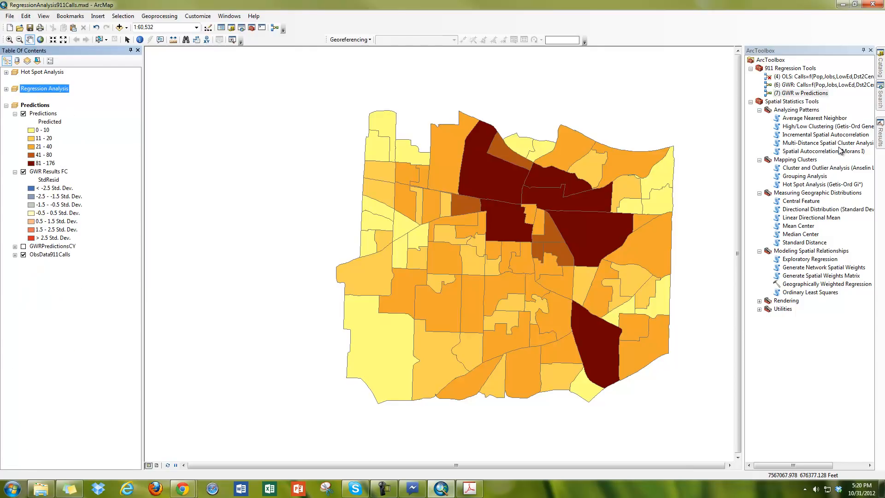
{"action": "left_click", "coordinate": [15, 255]}
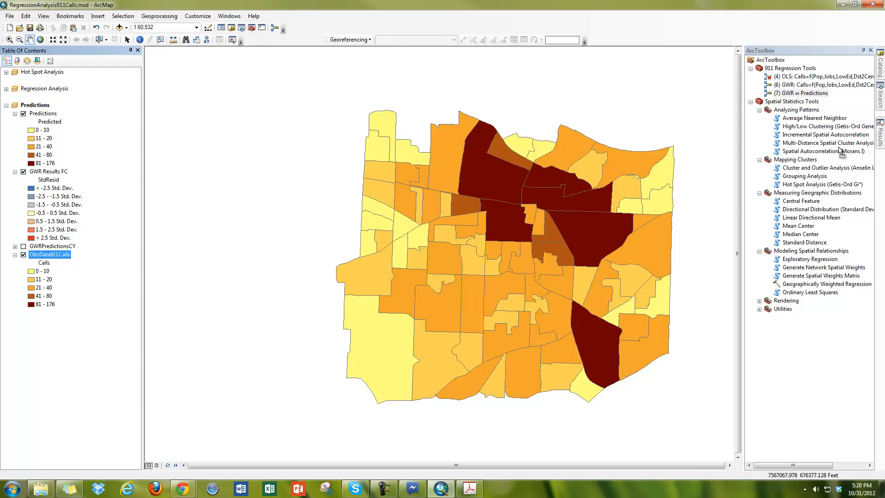
{"action": "left_click_drag", "start_coordinate": [50, 254], "coordinate": [50, 168]}
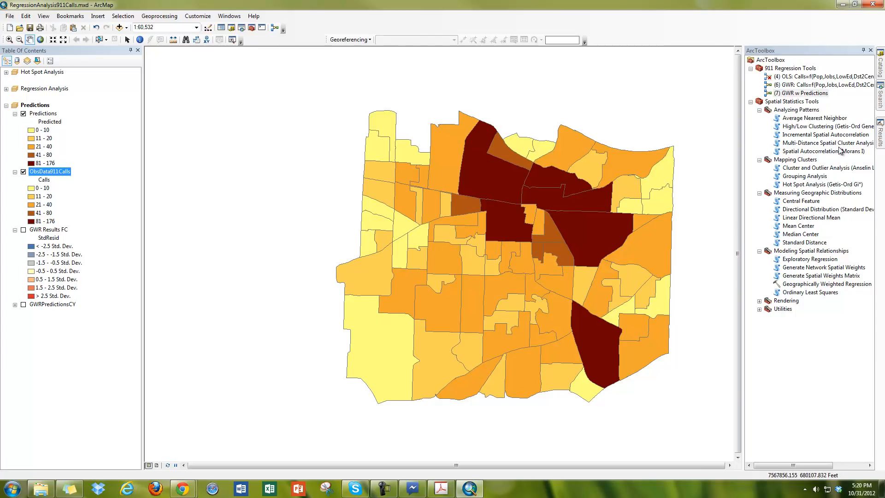
{"action": "left_click", "coordinate": [24, 113]}
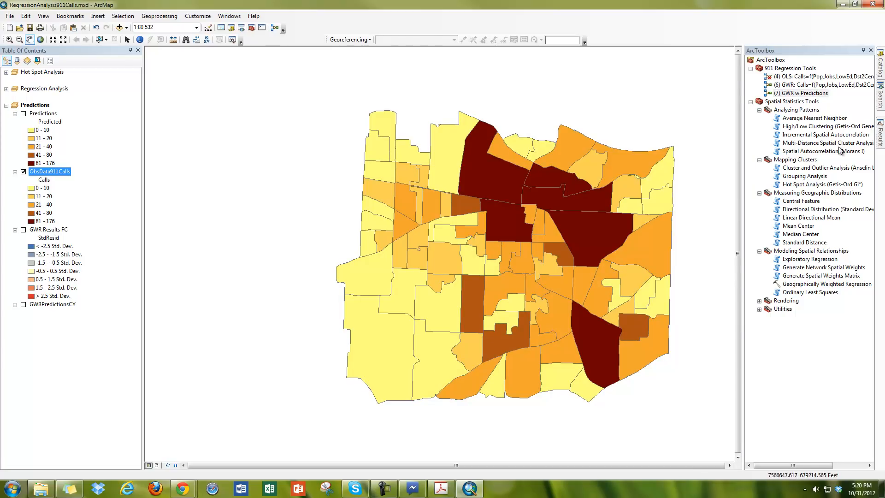
{"action": "left_click", "coordinate": [23, 114]}
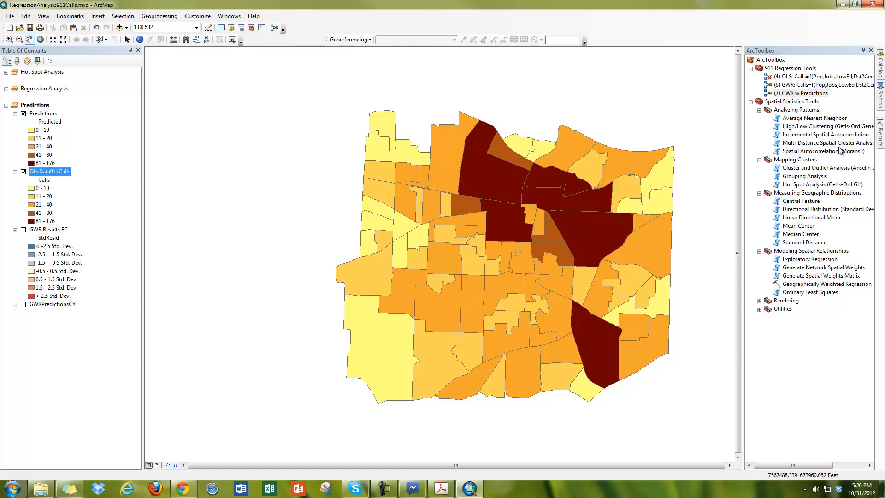
- Add the Response Stations layer from the Hot Spot Analysis data frame to the top of the Predictions data frame
{"action": "left_click", "coordinate": [6, 72]}
{"action": "left_click_drag", "start_coordinate": [60, 88], "coordinate": [50, 250]}
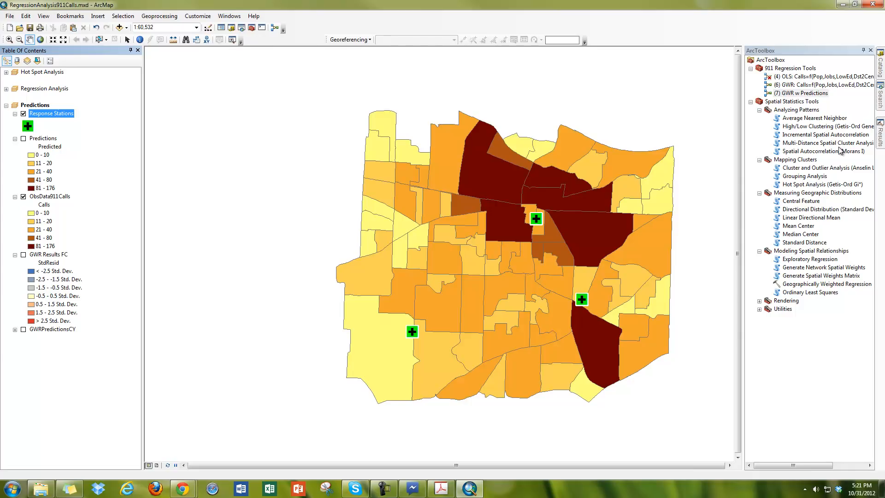
- Repeatedly switch the Predictions layer's visibility to compare predicted and observed call patterns around the response stations
{"action": "left_click", "coordinate": [24, 138]}
{"action": "left_click", "coordinate": [24, 138]}
{"action": "left_click", "coordinate": [24, 138]}
{"action": "left_click", "coordinate": [23, 138]}
{"action": "left_click", "coordinate": [23, 138]}
{"action": "left_click", "coordinate": [24, 139]}
{"action": "left_click", "coordinate": [23, 139]}
{"action": "left_click", "coordinate": [23, 139]}
{"action": "left_click", "coordinate": [23, 138]}
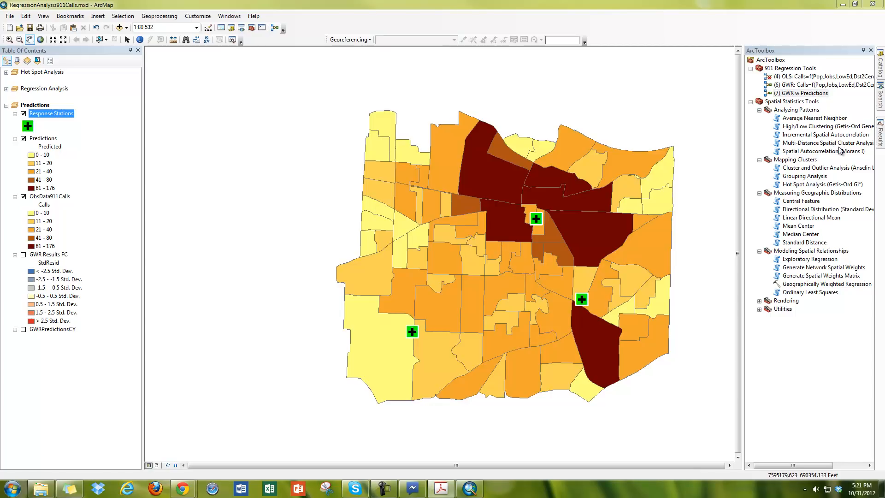
- Switch to Tutorial-RegressionAnalysis.pdf in Adobe Acrobat Pro, go to page 1 and maximize the window
{"action": "left_click_drag", "start_coordinate": [884, 45], "coordinate": [295, 48]}
{"action": "left_click", "coordinate": [271, 90]}
{"action": "type", "text": "1"}
{"action": "key", "text": "Return"}
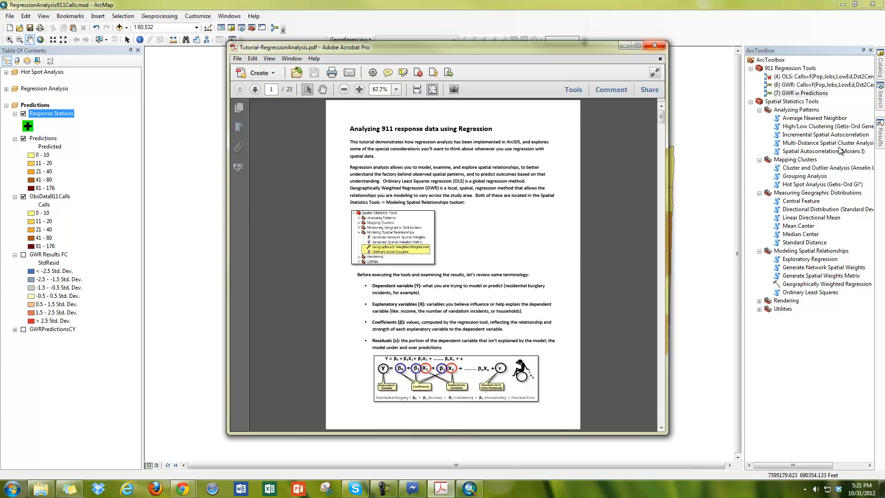
{"action": "key", "text": "super+Up"}
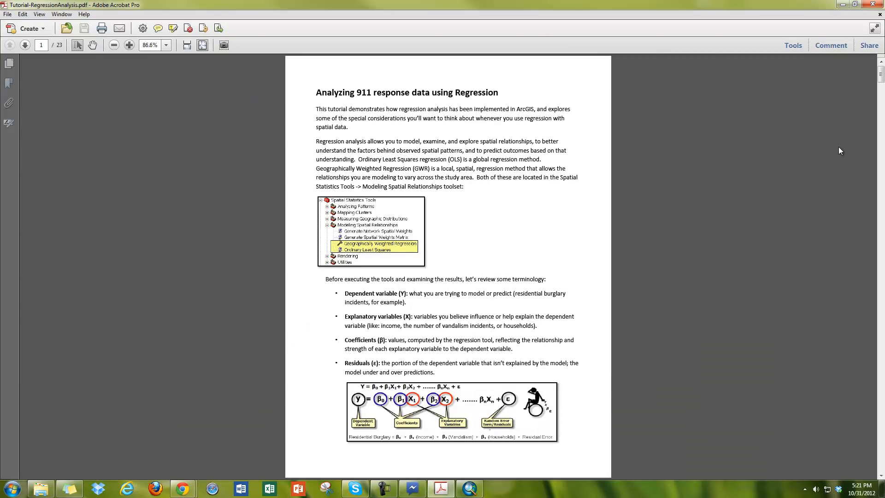
- Enlarge the tutorial page to 200% and read through the regression terminology and the equation diagram
{"action": "key", "text": "ctrl+equal"}
{"action": "key", "text": "ctrl+equal"}
{"action": "key", "text": "ctrl+equal"}
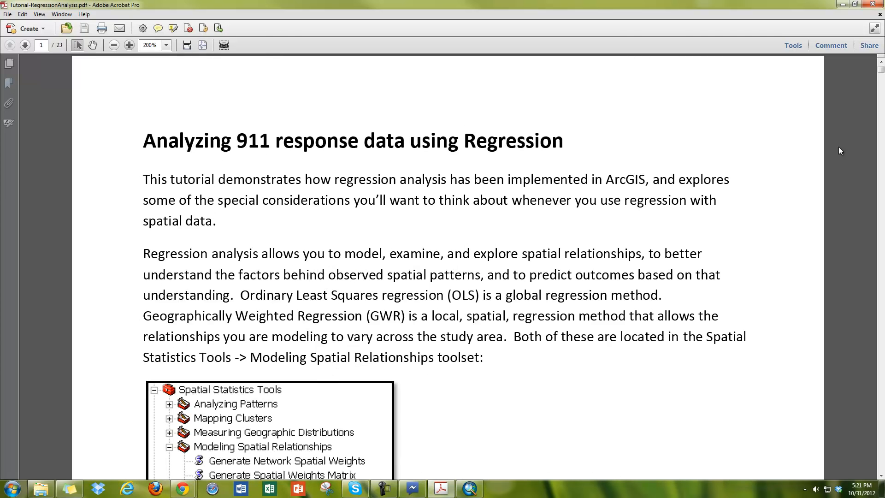
{"action": "scroll", "coordinate": [839, 146], "scroll_direction": "down", "scroll_amount": 3}
{"action": "scroll", "coordinate": [839, 150], "scroll_direction": "down", "scroll_amount": 5}
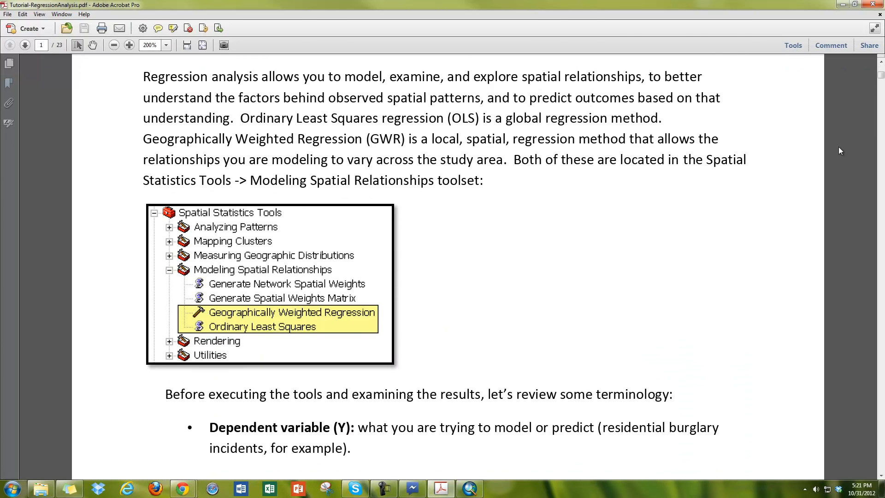
{"action": "scroll", "coordinate": [839, 146], "scroll_direction": "down", "scroll_amount": 4}
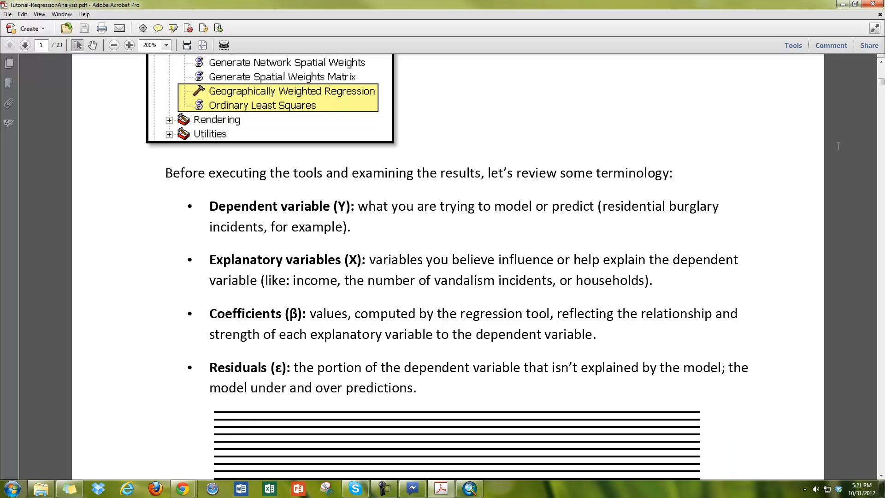
{"action": "scroll", "coordinate": [839, 146], "scroll_direction": "down", "scroll_amount": 2}
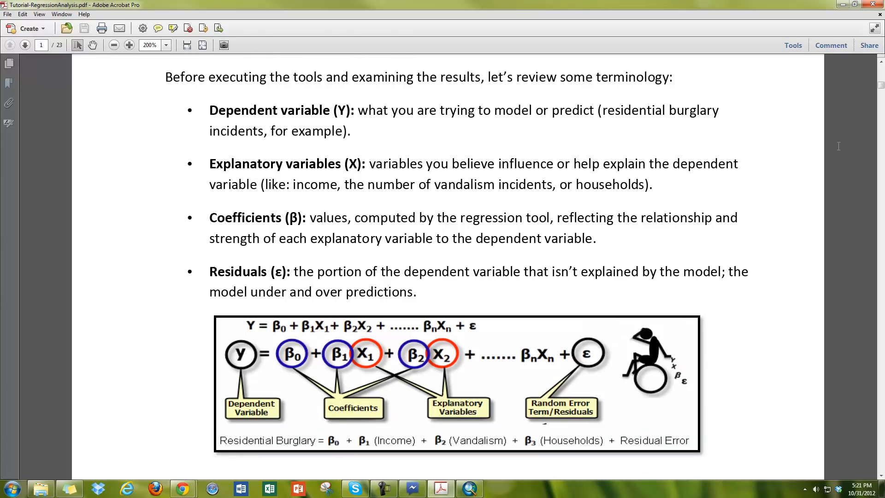